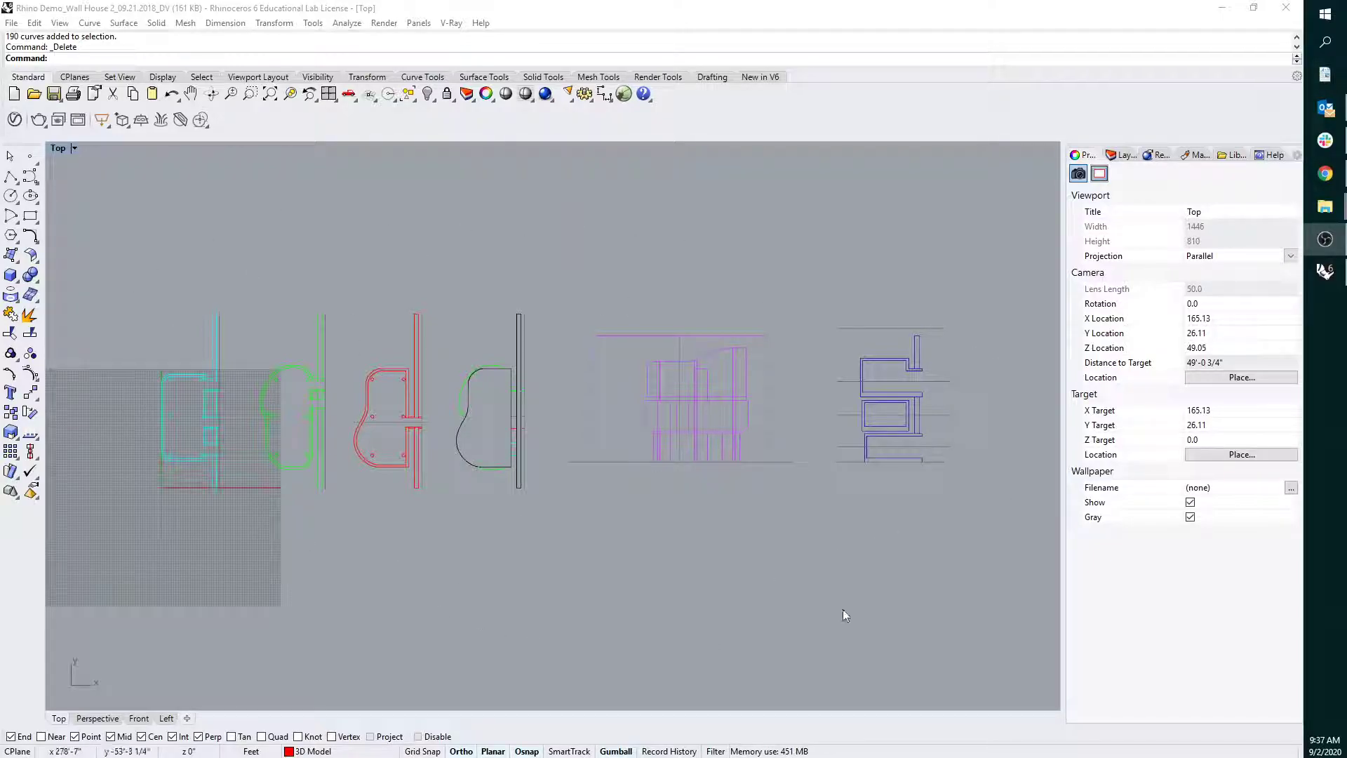
Copy all the plan, elevation and section drawings to a second row directly below the originals.
drag(168, 284, 995, 507)
text(copy)
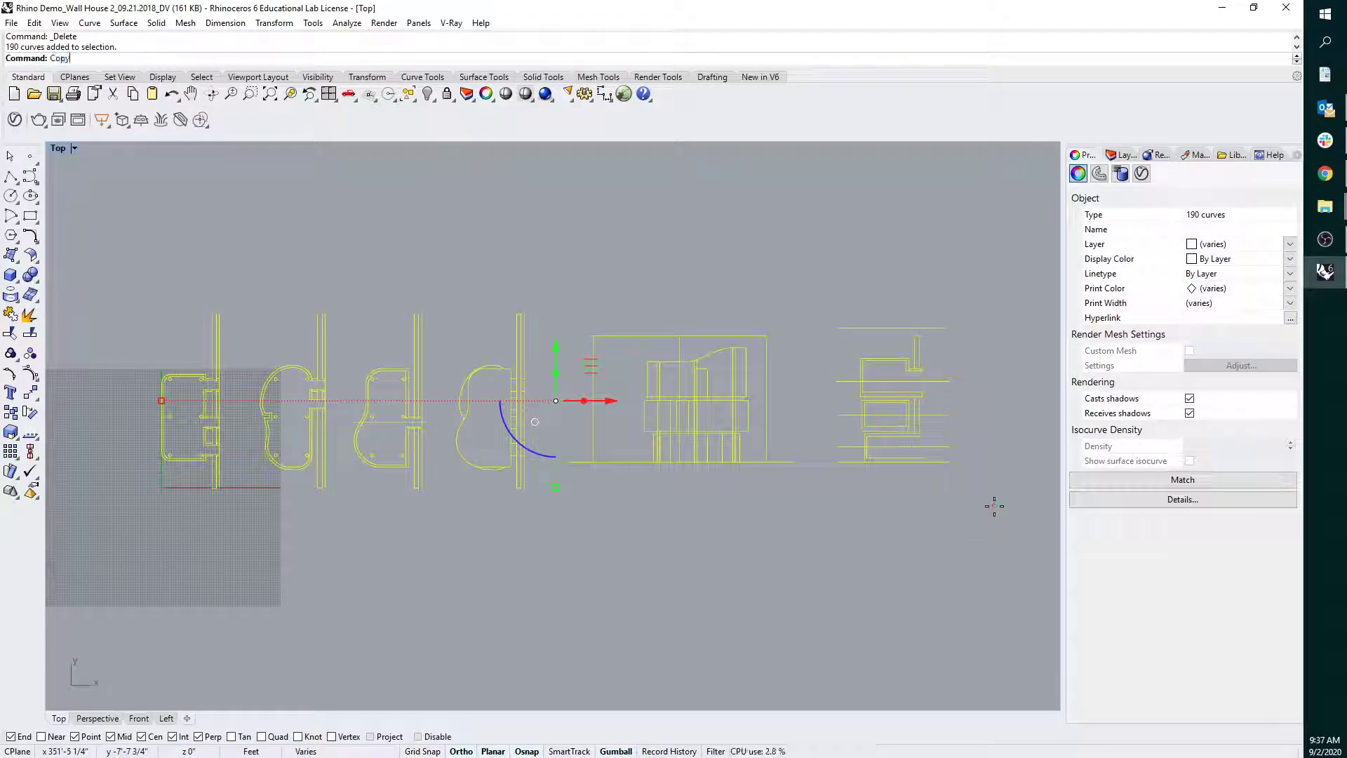
key(Return)
scroll(888, 352, down, 6)
click(729, 376)
click(756, 525)
key(Escape)
key(Escape)
Group the curves of the cyan floor plan in the upper row and check that they select together.
right_drag(899, 504, 765, 495)
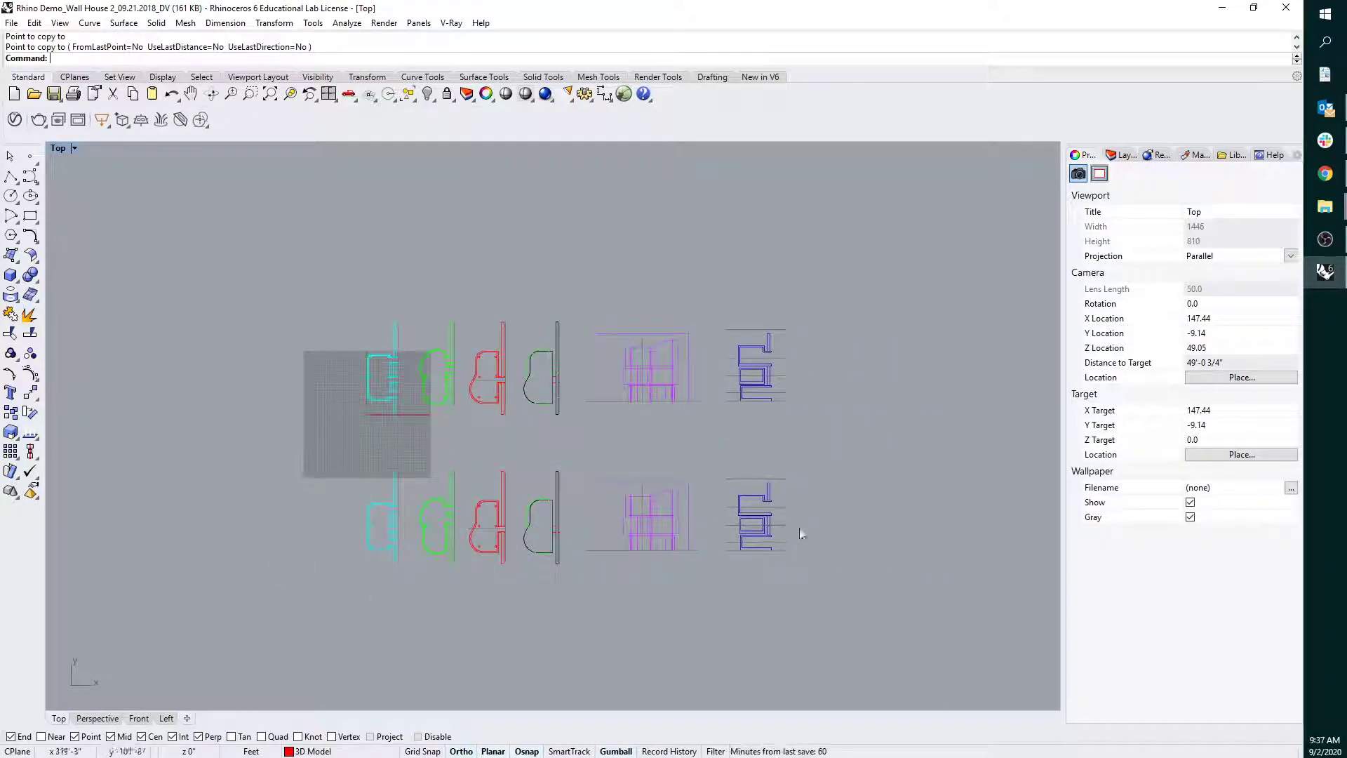
scroll(570, 476, up, 5)
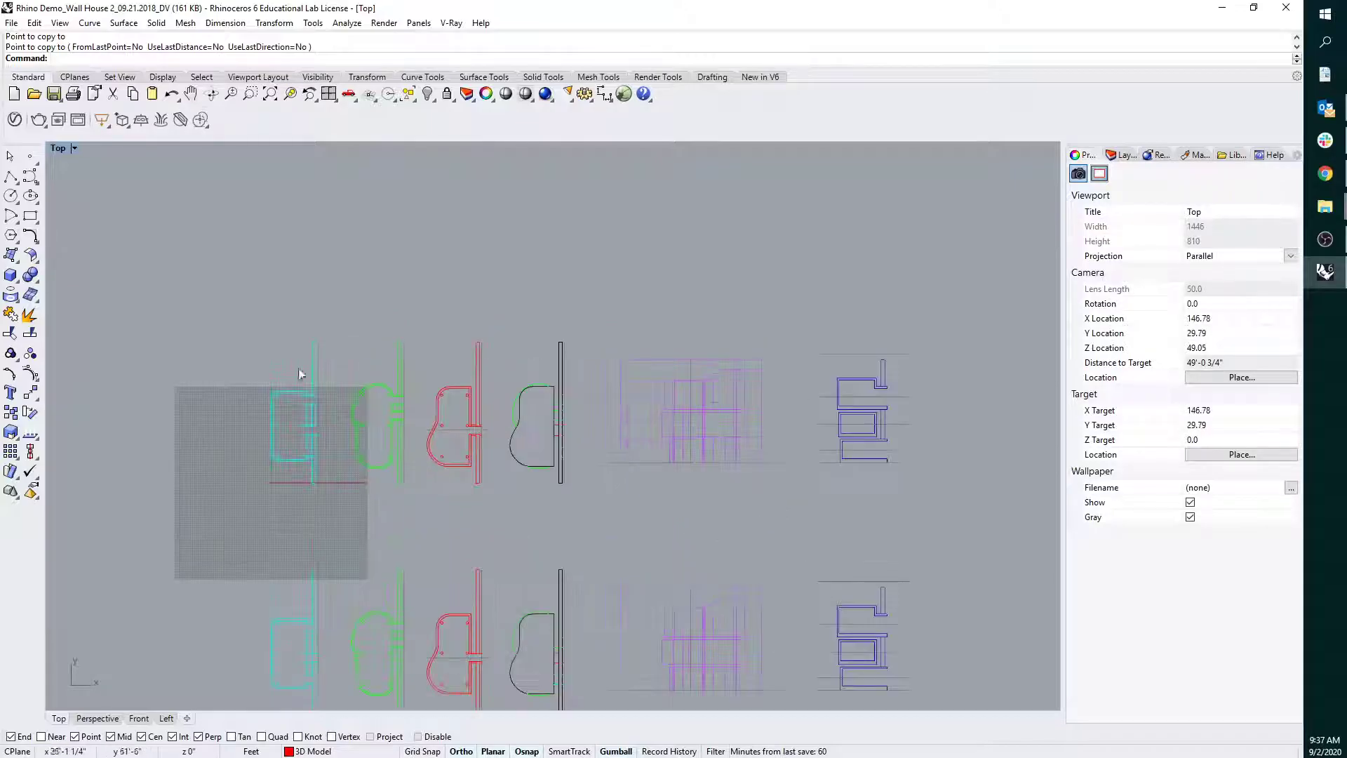
scroll(273, 388, down, 3)
drag(239, 329, 322, 479)
scroll(248, 371, up, 4)
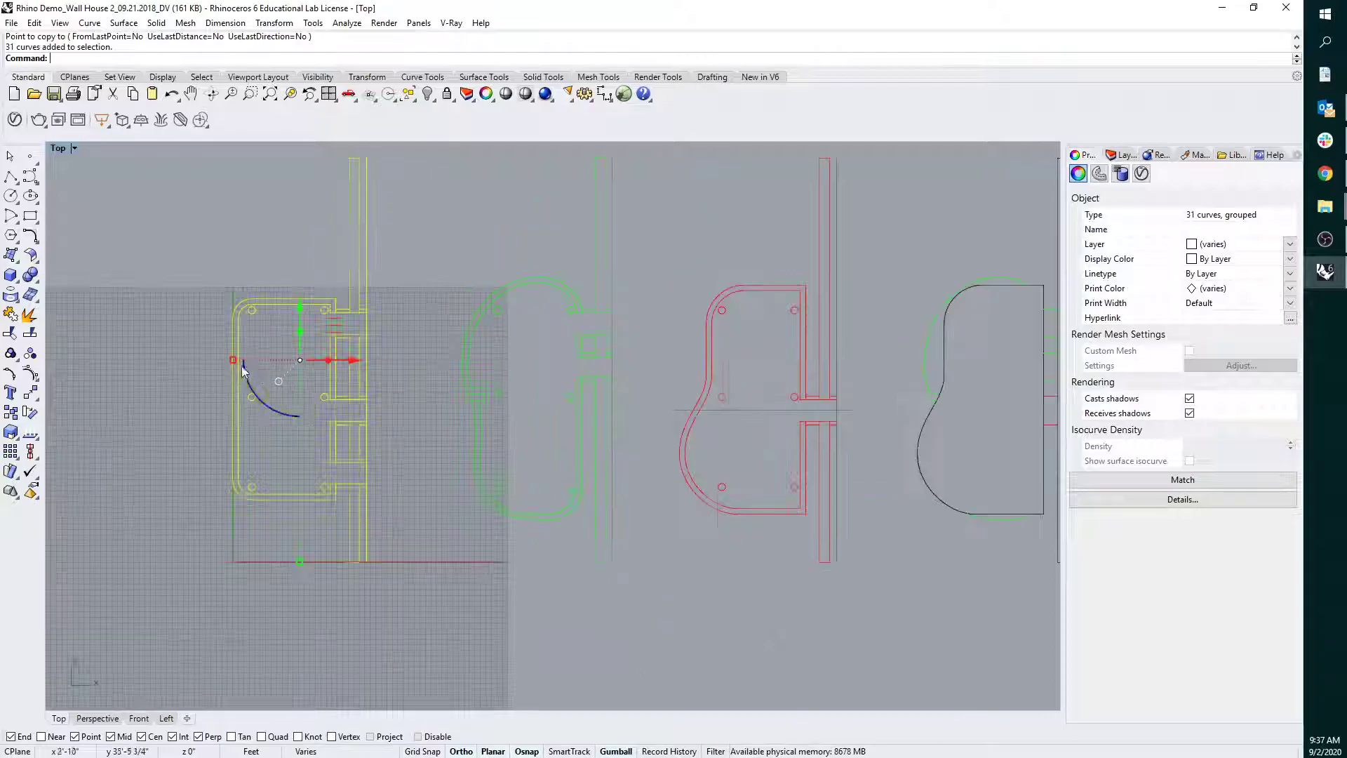
key(Return)
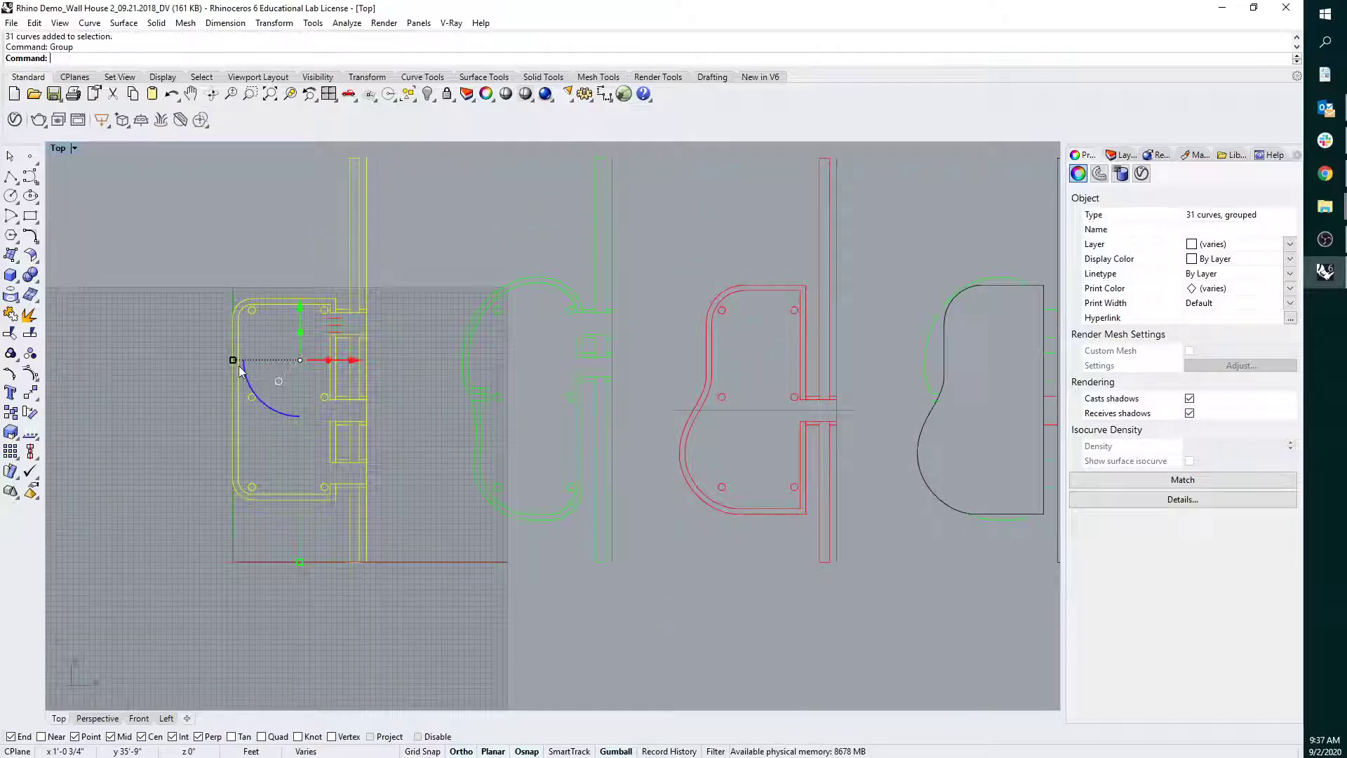
click(395, 205)
click(359, 209)
click(417, 207)
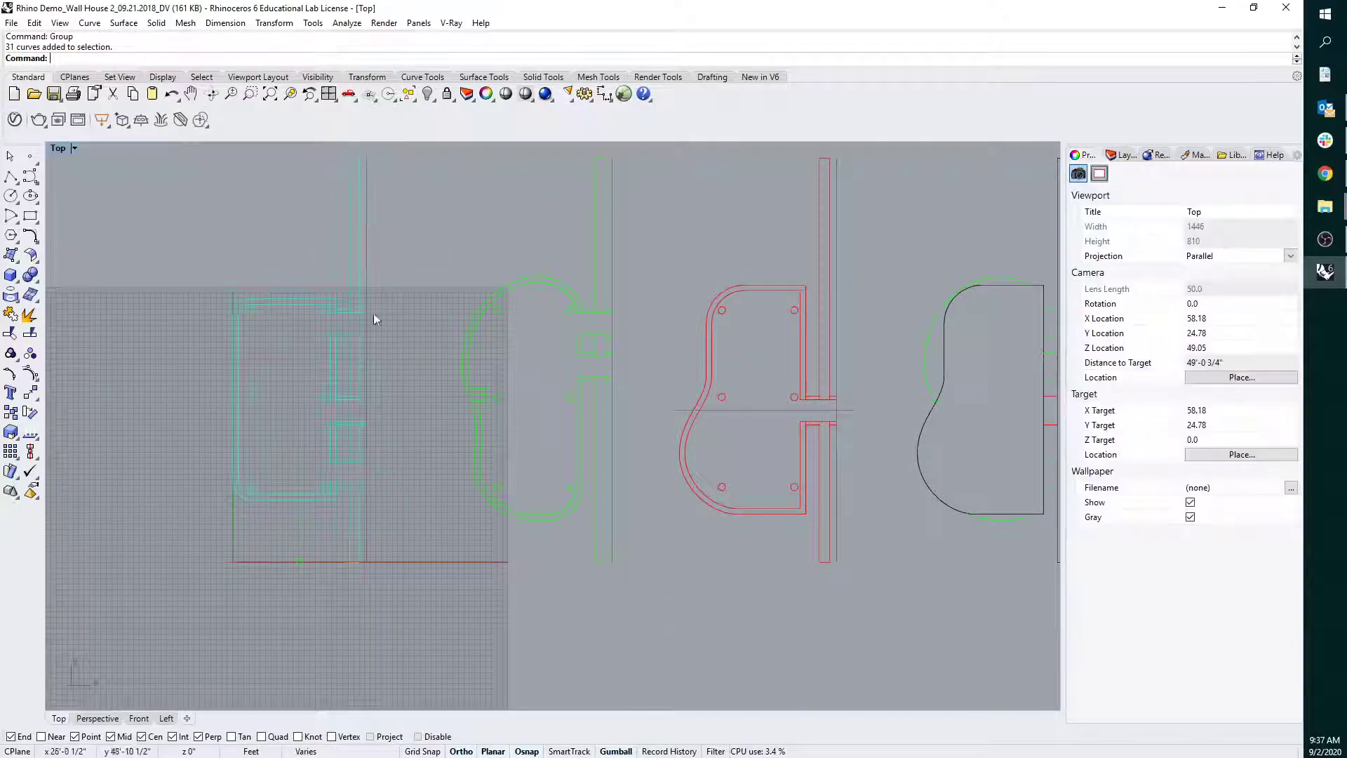
Group the curves of the green floor plan in the upper row.
scroll(460, 284, down, 2)
drag(416, 174, 592, 587)
key(Return)
right_drag(695, 380, 600, 377)
click(517, 190)
Group the curves of the red floor plan and of the black floor plan, each as its own group.
drag(491, 173, 691, 588)
drag(690, 175, 869, 570)
key(Return)
click(885, 490)
Group the purple elevation's curves and the blue section's curves in the upper row as two separate groups.
scroll(982, 479, down, 6)
right_drag(982, 478, 600, 463)
drag(555, 343, 811, 522)
click(795, 318)
drag(796, 315, 984, 524)
key(Return)
click(972, 518)
Move the whole grouped upper row of drawings farther up, away from the copied row.
scroll(451, 375, down, 6)
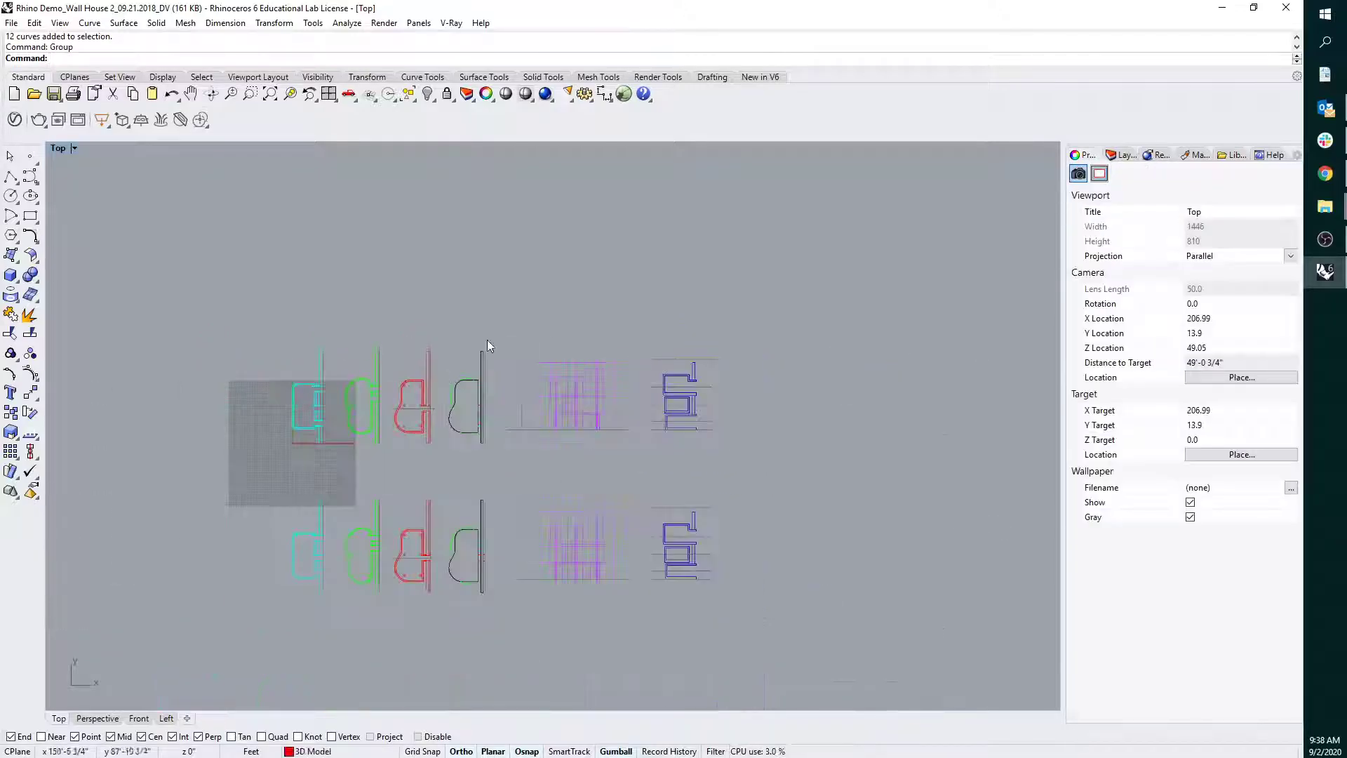
right_drag(484, 344, 464, 400)
drag(487, 434, 423, 368)
right_drag(423, 368, 400, 426)
drag(461, 458, 472, 350)
click(189, 212)
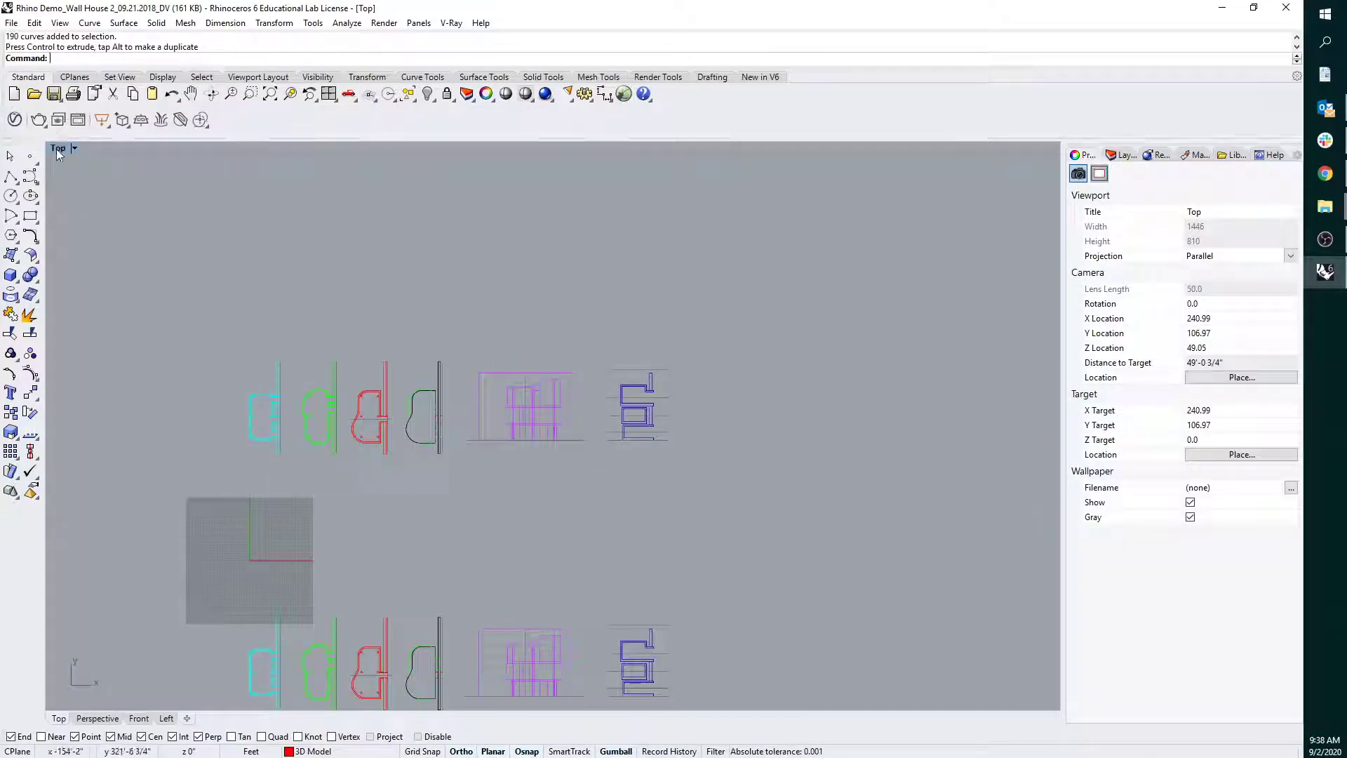
Switch from the Top view to a maximized Perspective view showing both rows of drawings.
double_click(58, 148)
double_click(569, 151)
right_drag(801, 420, 616, 322)
mouse_move(641, 388)
shift+right_down()
mouse_move(629, 449)
mouse_move(595, 390)
shift+right_up()
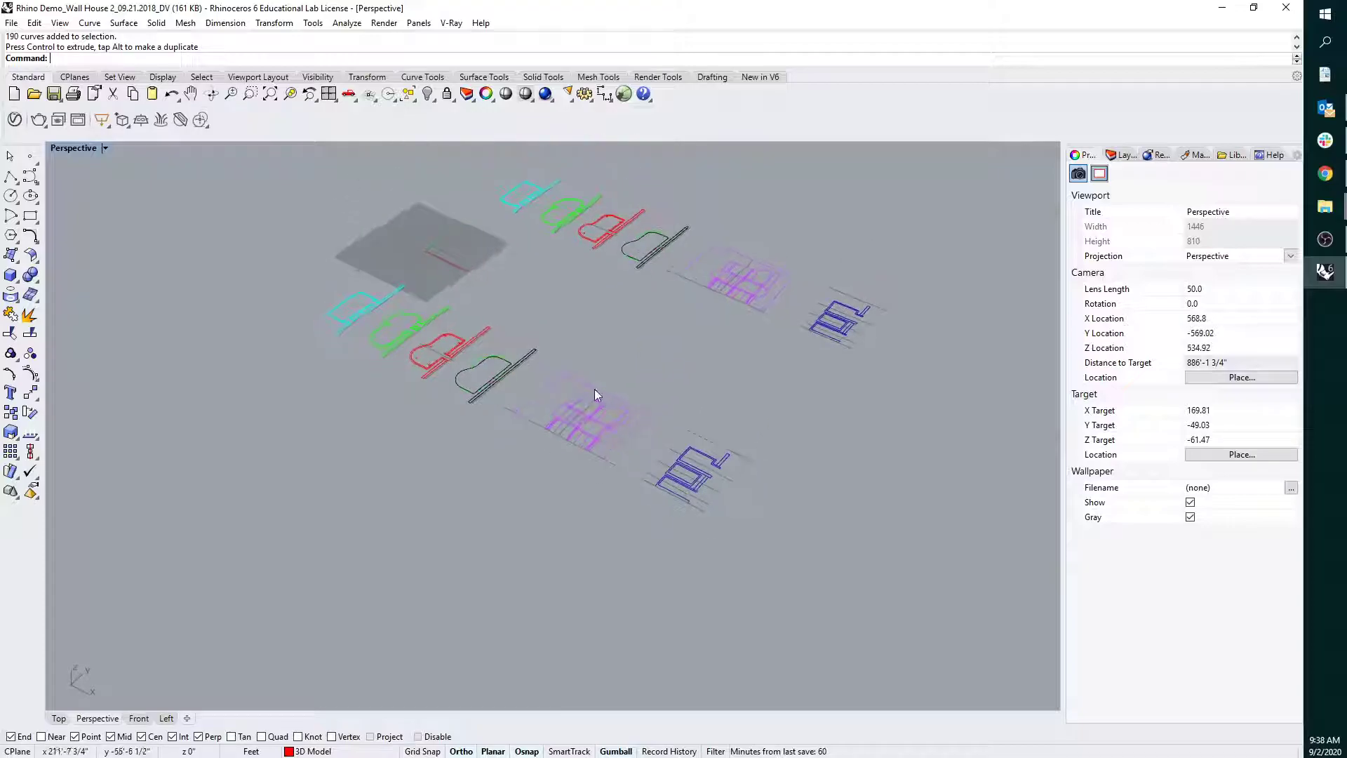
Hide all the curves of the ungrouped lower row of drawings.
scroll(585, 406, up, 3)
click(585, 414)
click(700, 403)
right_drag(679, 324, 661, 349)
scroll(679, 370, down, 4)
right_drag(761, 453, 922, 545)
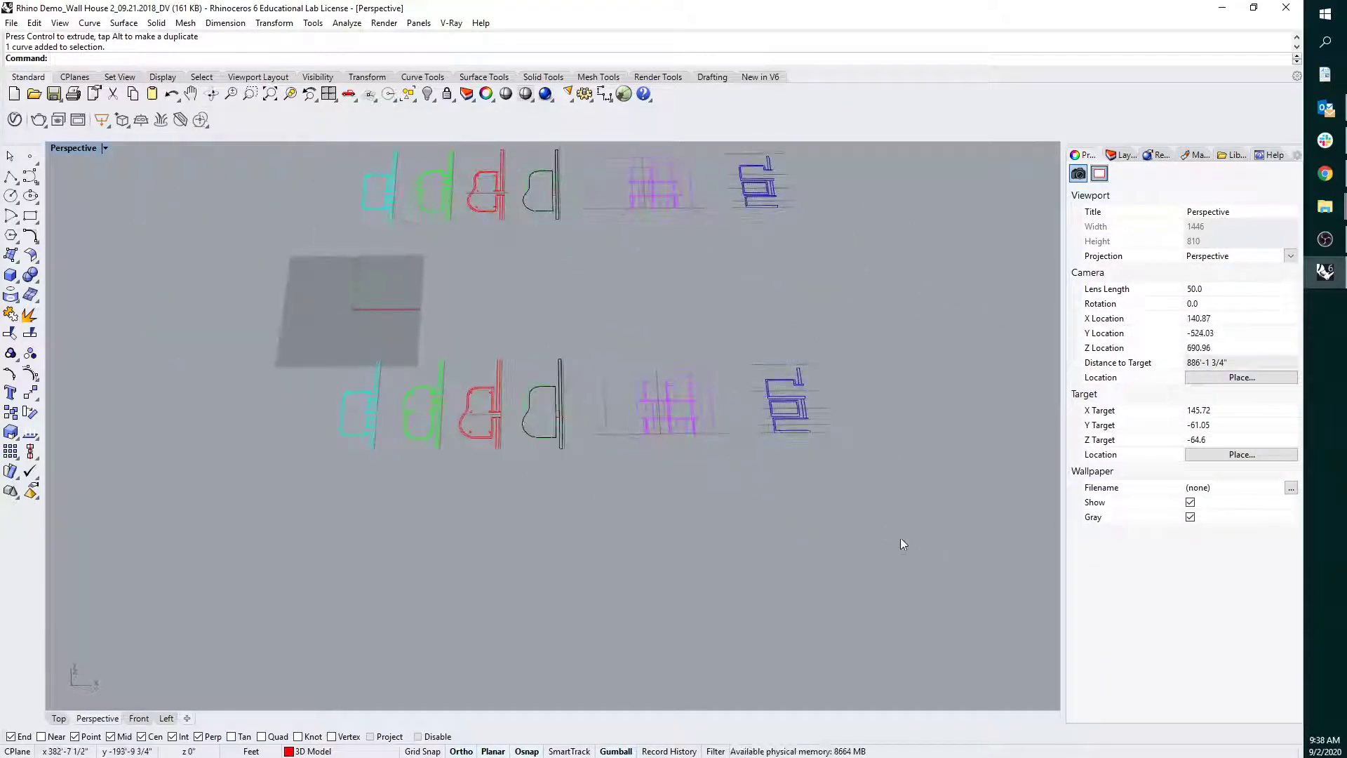
drag(275, 335, 273, 332)
text(Hide)
key(Return)
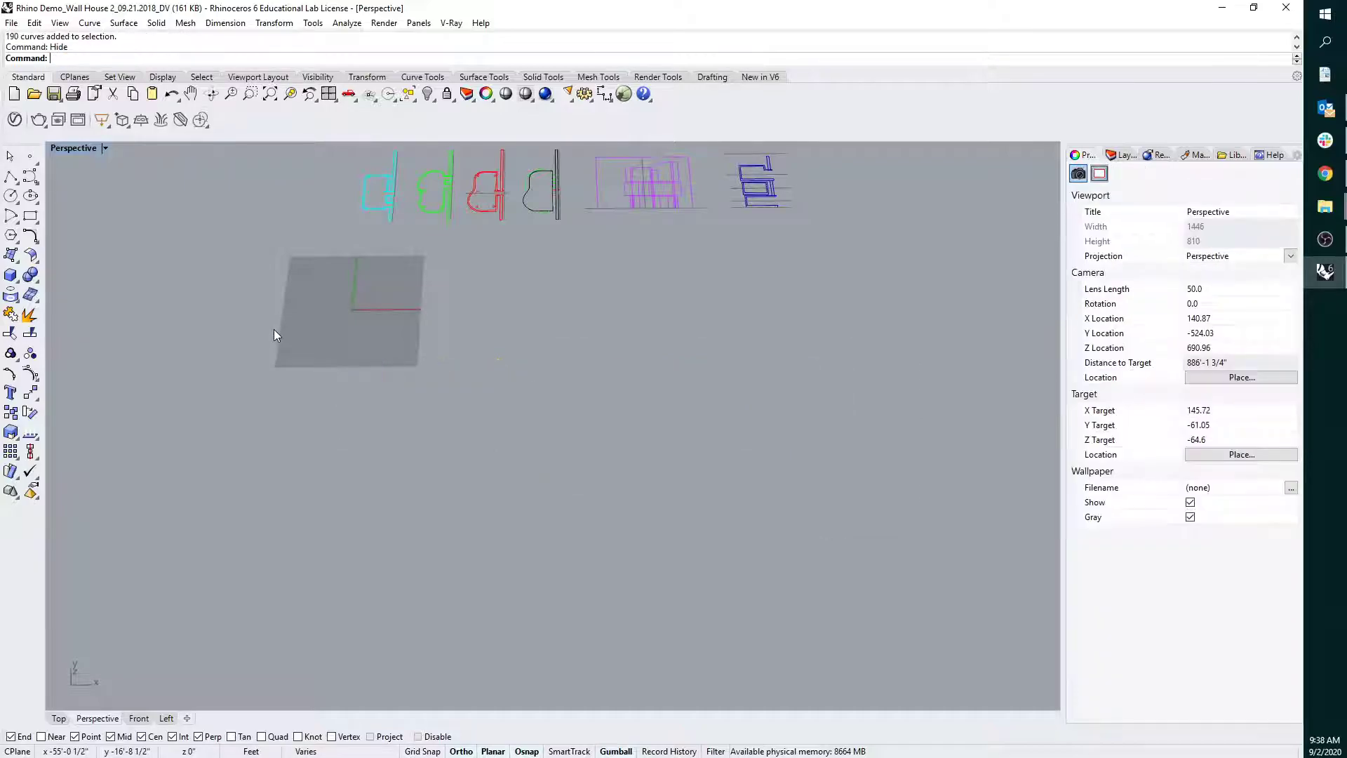
Stand the grouped purple elevation upright by rotating it about its horizontal base direction with the gumball.
scroll(496, 284, down, 3)
shift+right_drag(497, 284, 495, 402)
right_drag(495, 402, 679, 442)
scroll(539, 368, up, 8)
click(541, 373)
scroll(679, 437, up, 3)
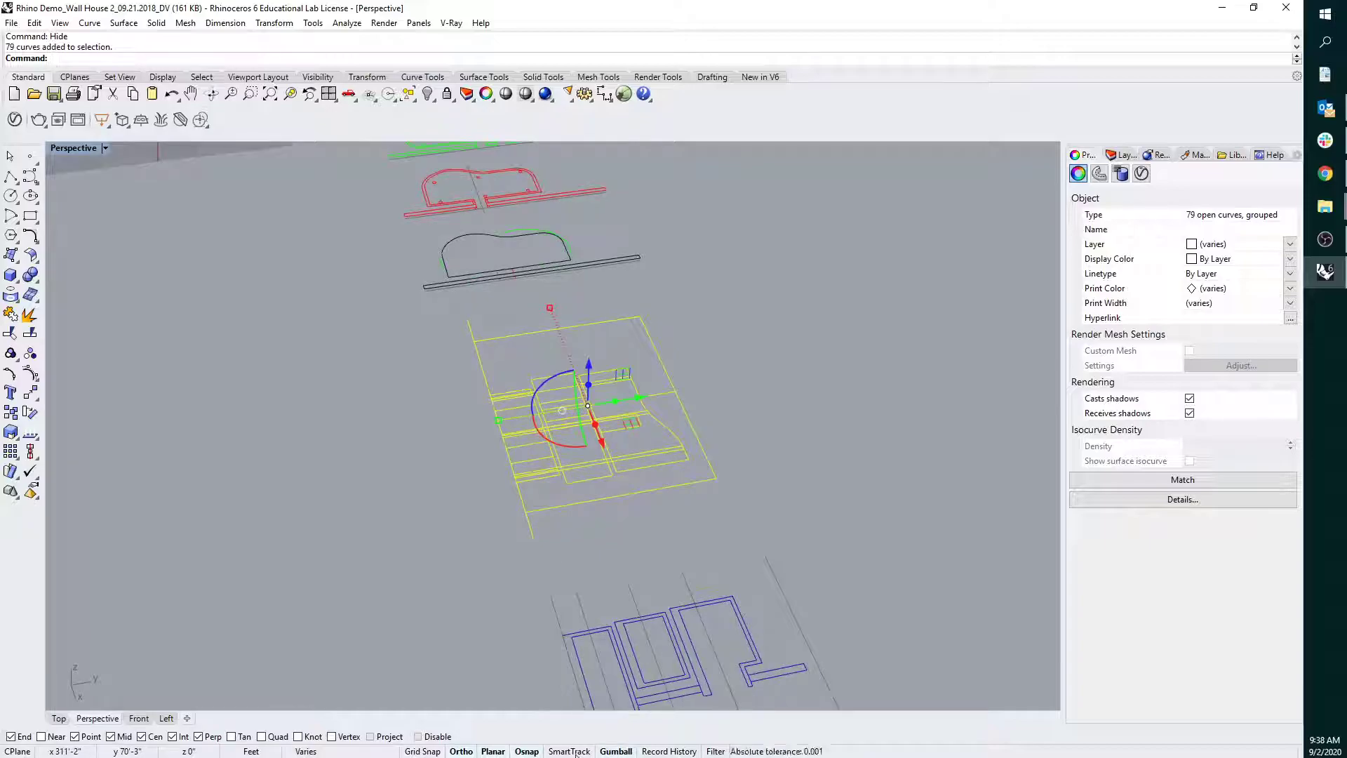
click(631, 752)
click(620, 751)
drag(544, 435, 578, 473)
Turn the upright purple elevation a quarter turn about the vertical axis, parallel to the long walls of the plans.
right_drag(640, 425, 595, 391)
drag(586, 347, 574, 348)
drag(661, 366, 720, 364)
click(720, 364)
Rotate the grouped blue section upright so it stands perpendicular to the purple elevation.
scroll(539, 377, down, 4)
shift+right_drag(545, 281, 676, 588)
scroll(661, 562, up, 5)
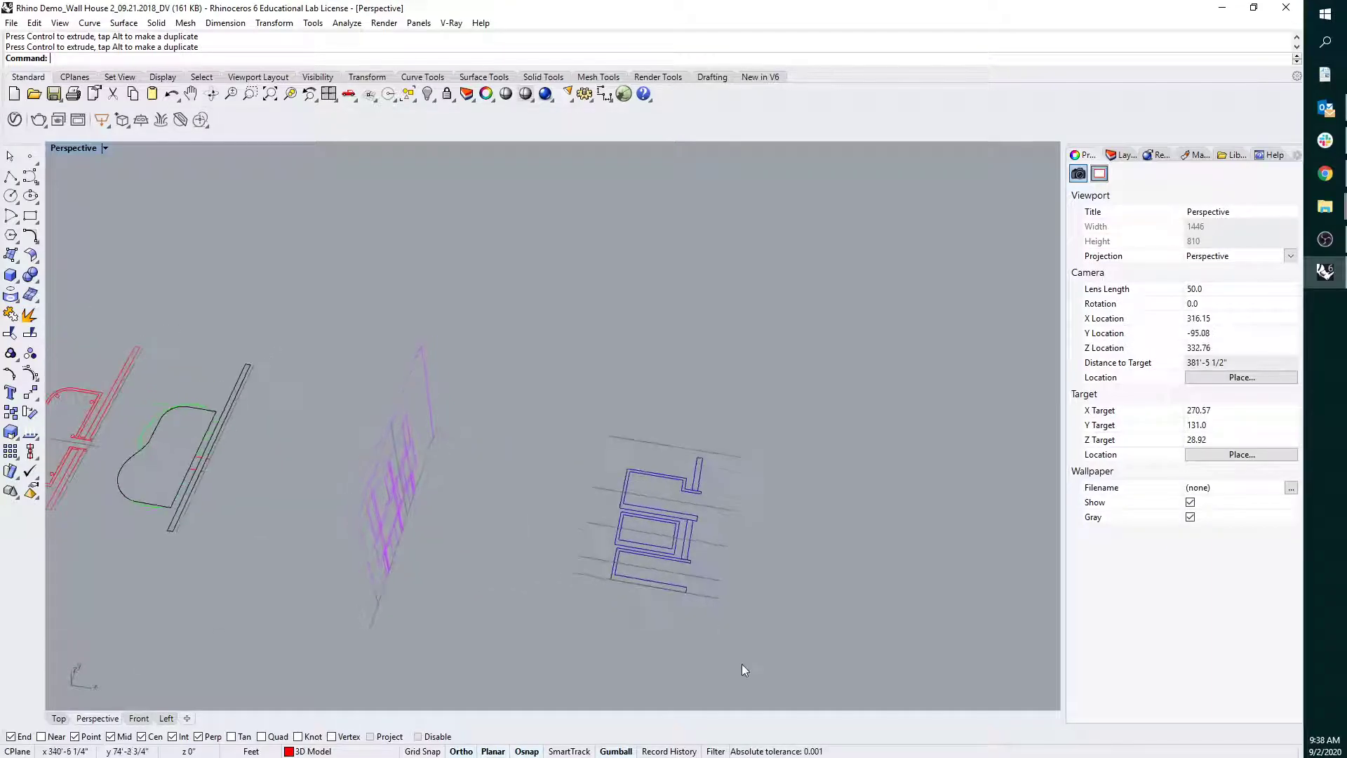
drag(743, 663, 625, 400)
right_drag(625, 397, 586, 389)
right_drag(636, 543, 586, 580)
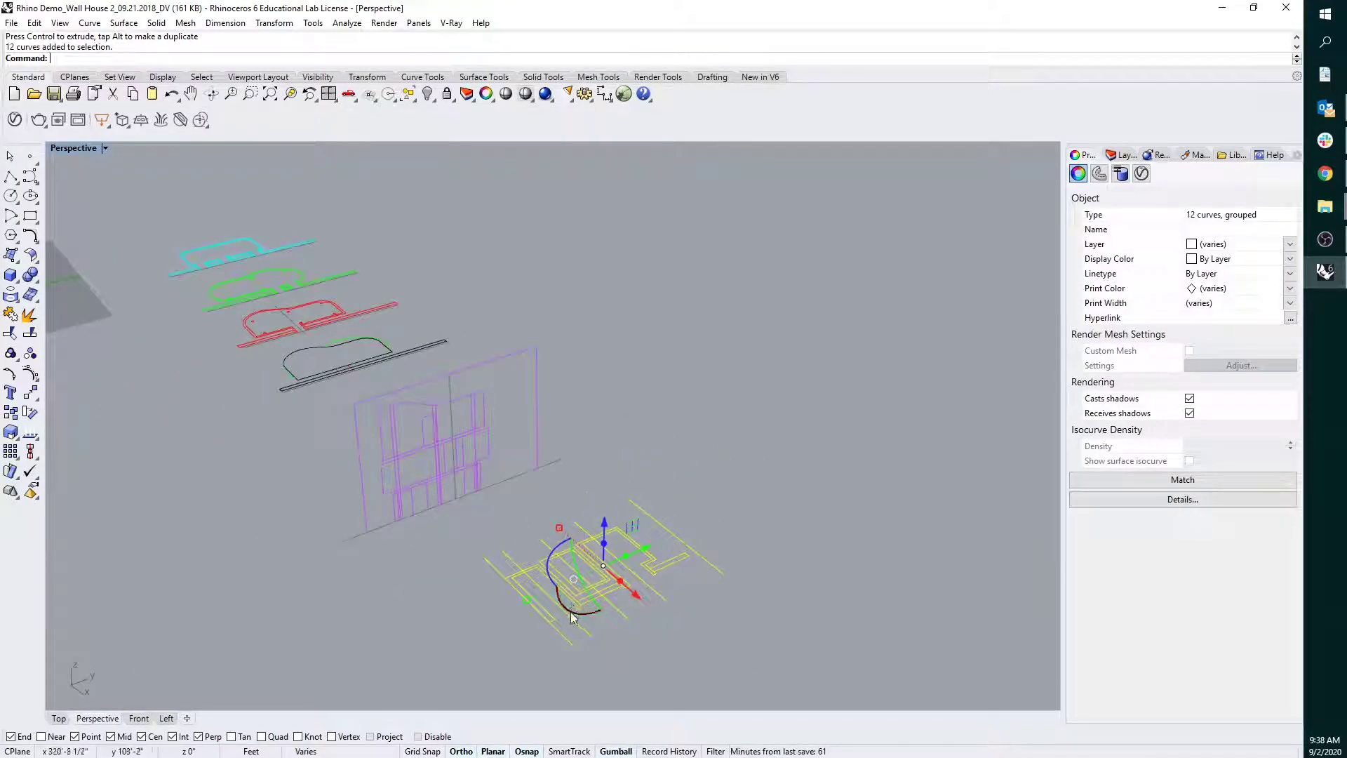
click(637, 639)
right_drag(637, 639, 360, 386)
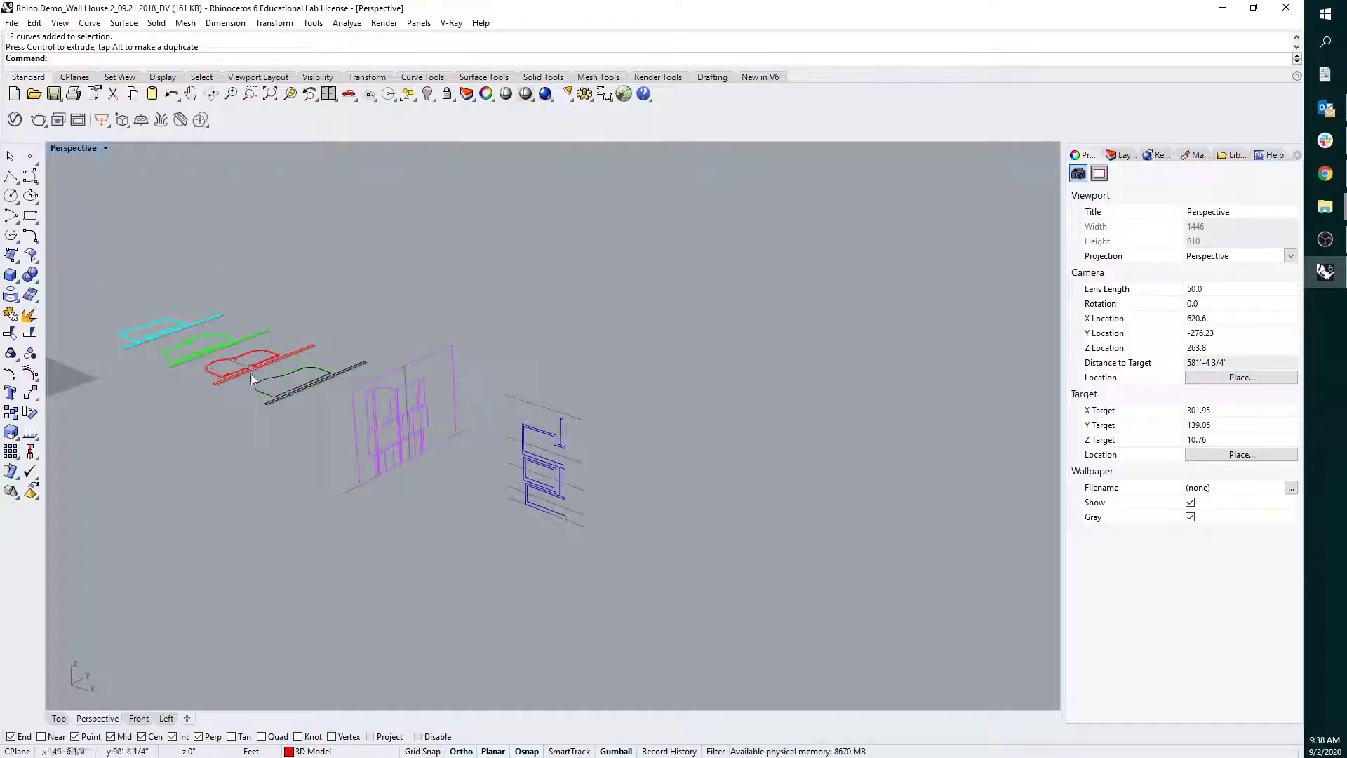
Move the blue section so the end of its ground line meets the near end of the elevation's ground line.
scroll(561, 508, up, 2)
click(567, 509)
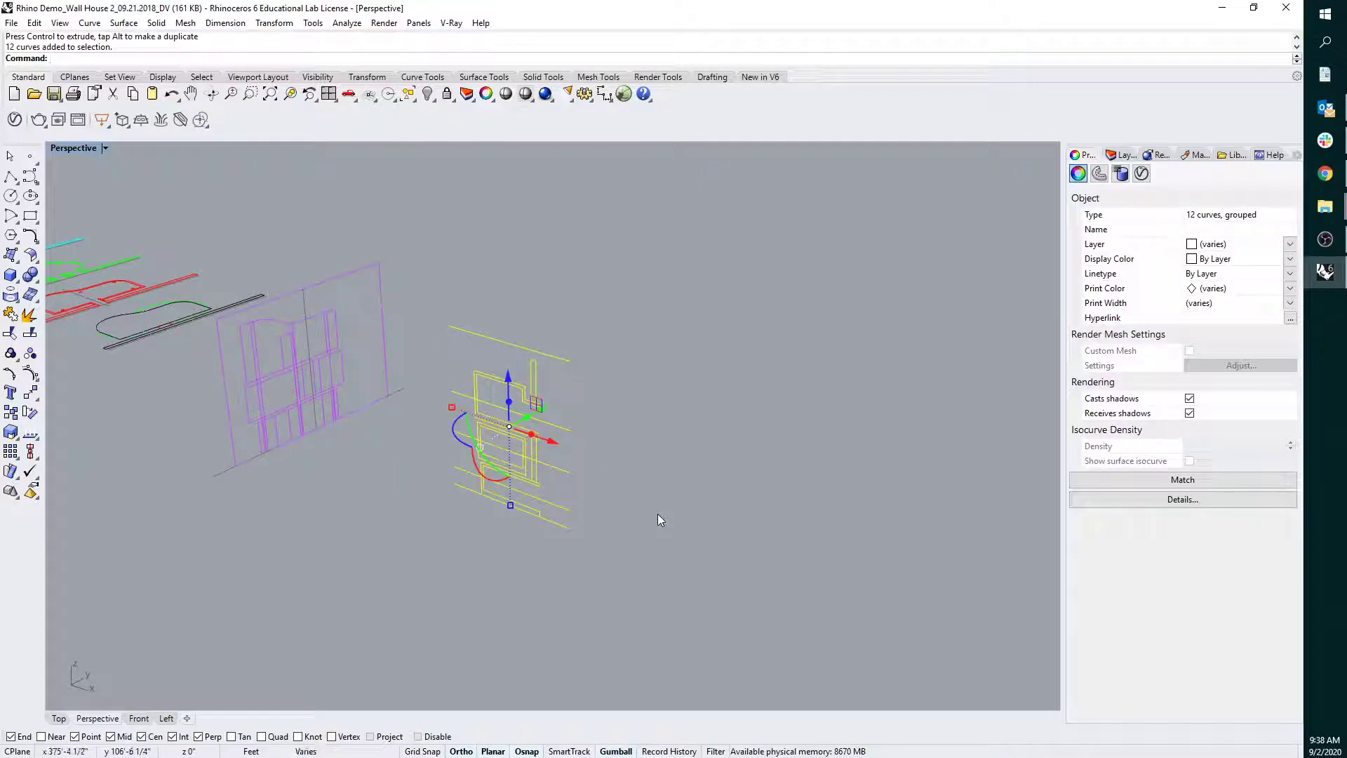
key(Return)
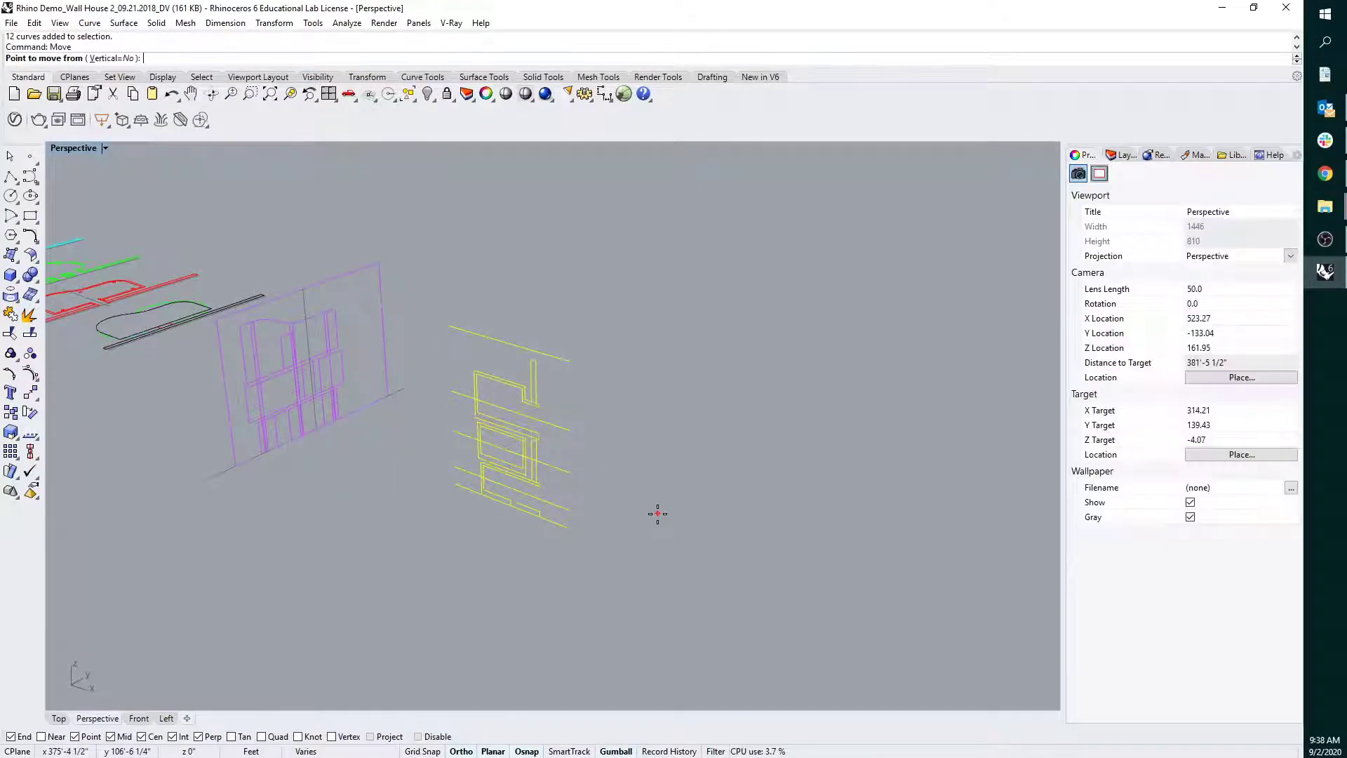
click(570, 528)
click(211, 480)
click(326, 508)
scroll(325, 508, down, 4)
shift+right_drag(381, 517, 497, 494)
right_drag(497, 494, 498, 522)
scroll(477, 460, up, 4)
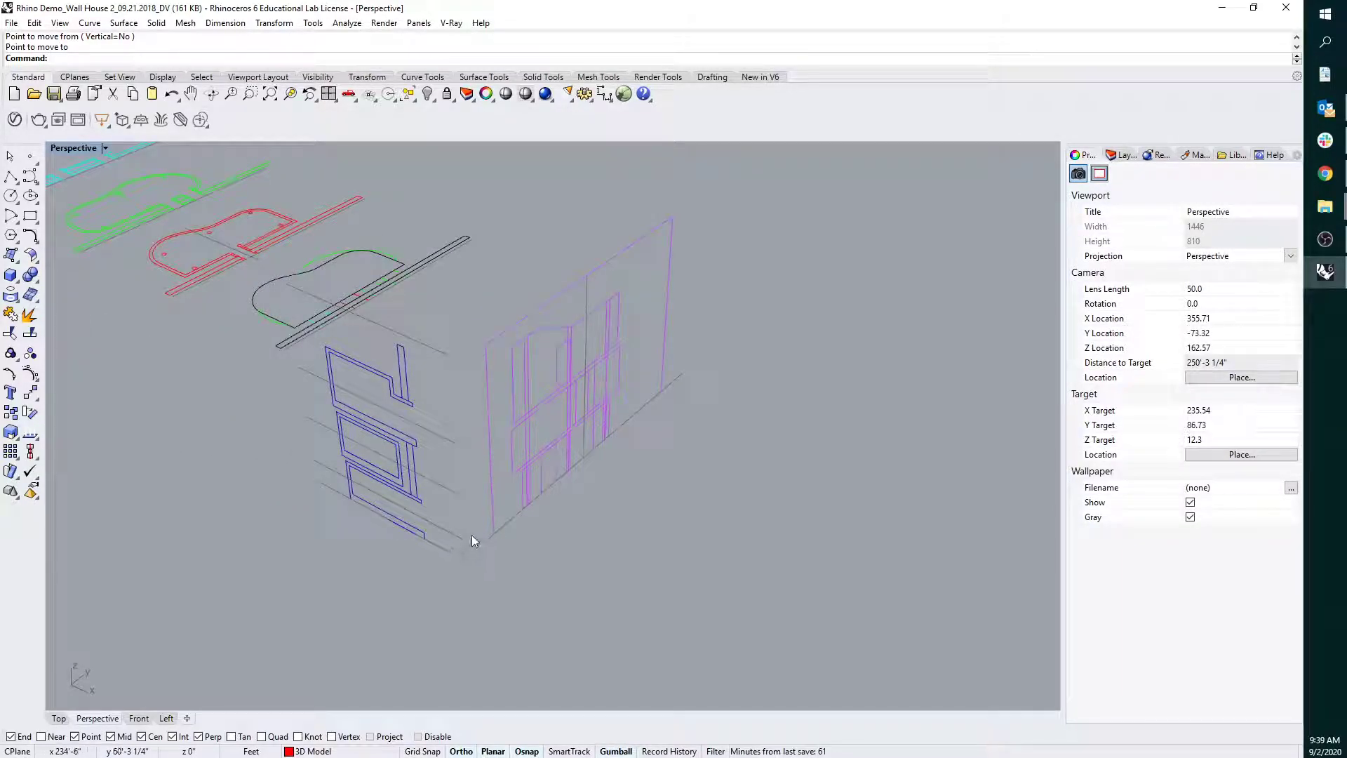
Move the cyan plan by its outer wall corner onto the end of the section's first level line above ground.
scroll(489, 539, down, 4)
shift+right_drag(486, 490, 532, 544)
mouse_move(530, 470)
right_down()
mouse_move(517, 491)
mouse_move(512, 477)
right_up()
click(213, 311)
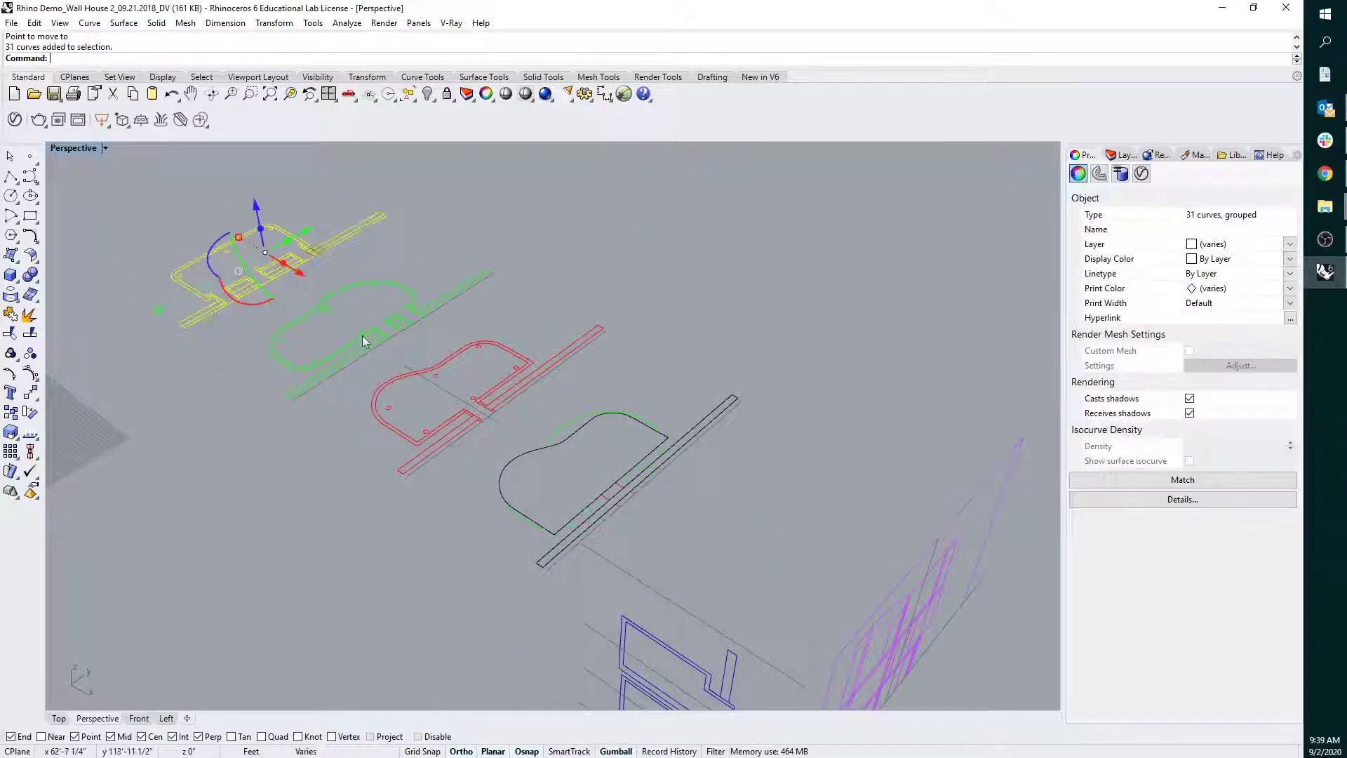
shift+right_drag(306, 325, 361, 335)
right_drag(626, 503, 633, 484)
text(m)
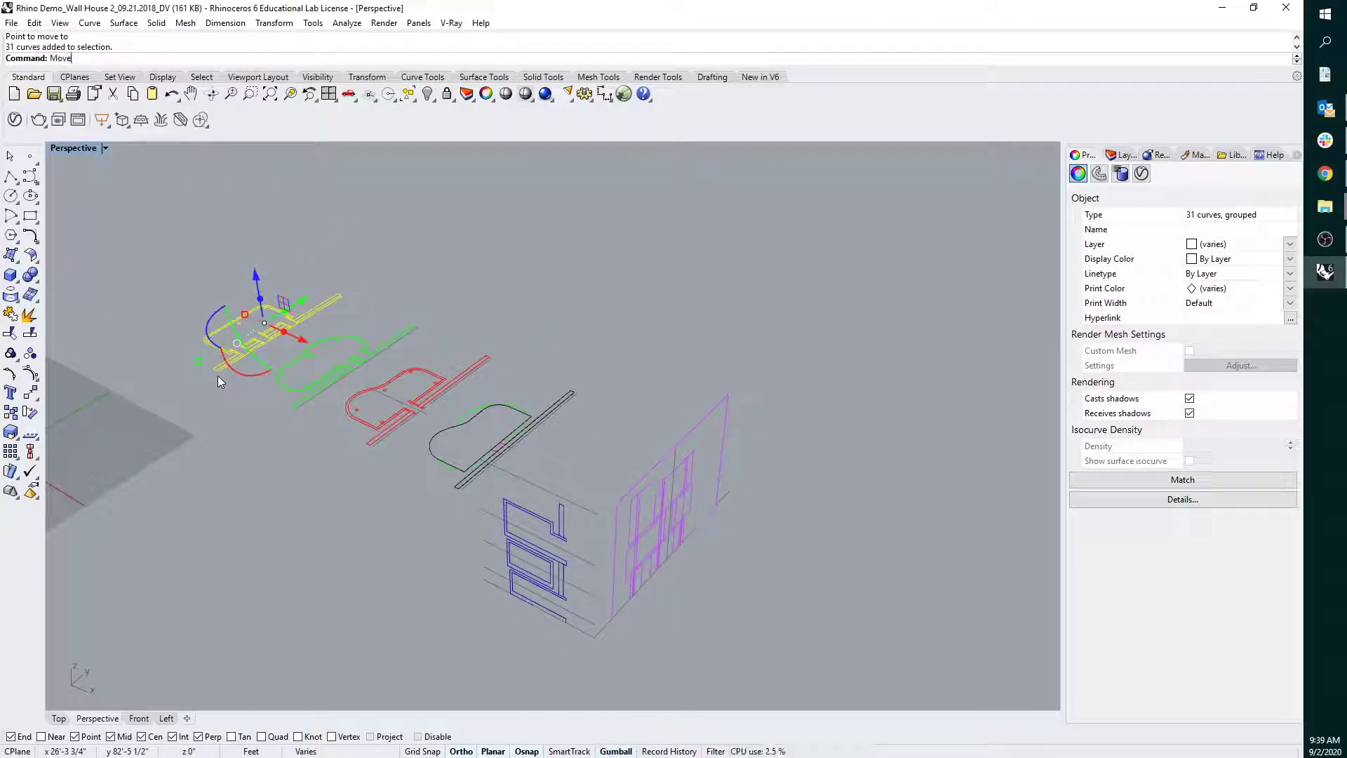
key(Return)
scroll(218, 371, up, 4)
click(228, 364)
scroll(217, 355, down, 8)
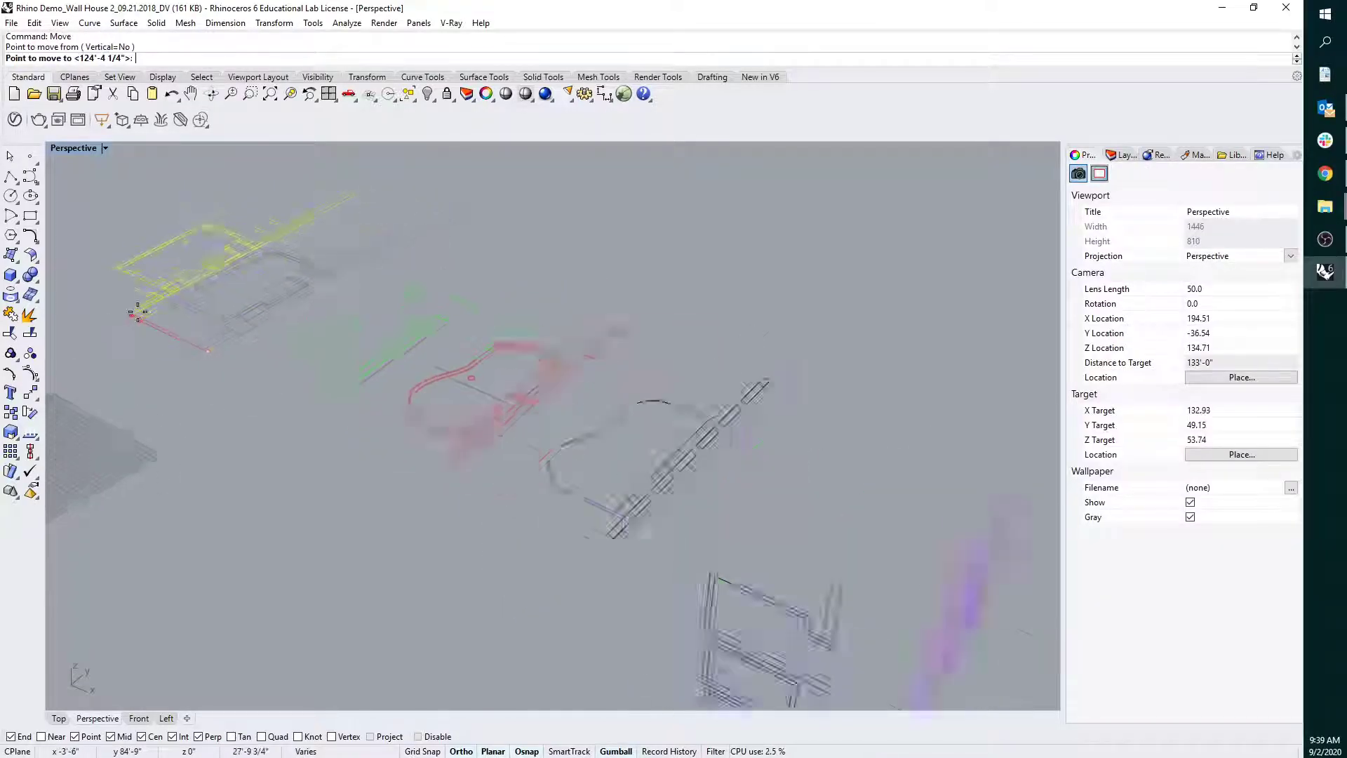
scroll(457, 481, up, 6)
right_drag(518, 440, 497, 469)
click(419, 482)
Examine how the cyan plan meets the section and elevation near their shared base corner.
scroll(397, 560, up, 6)
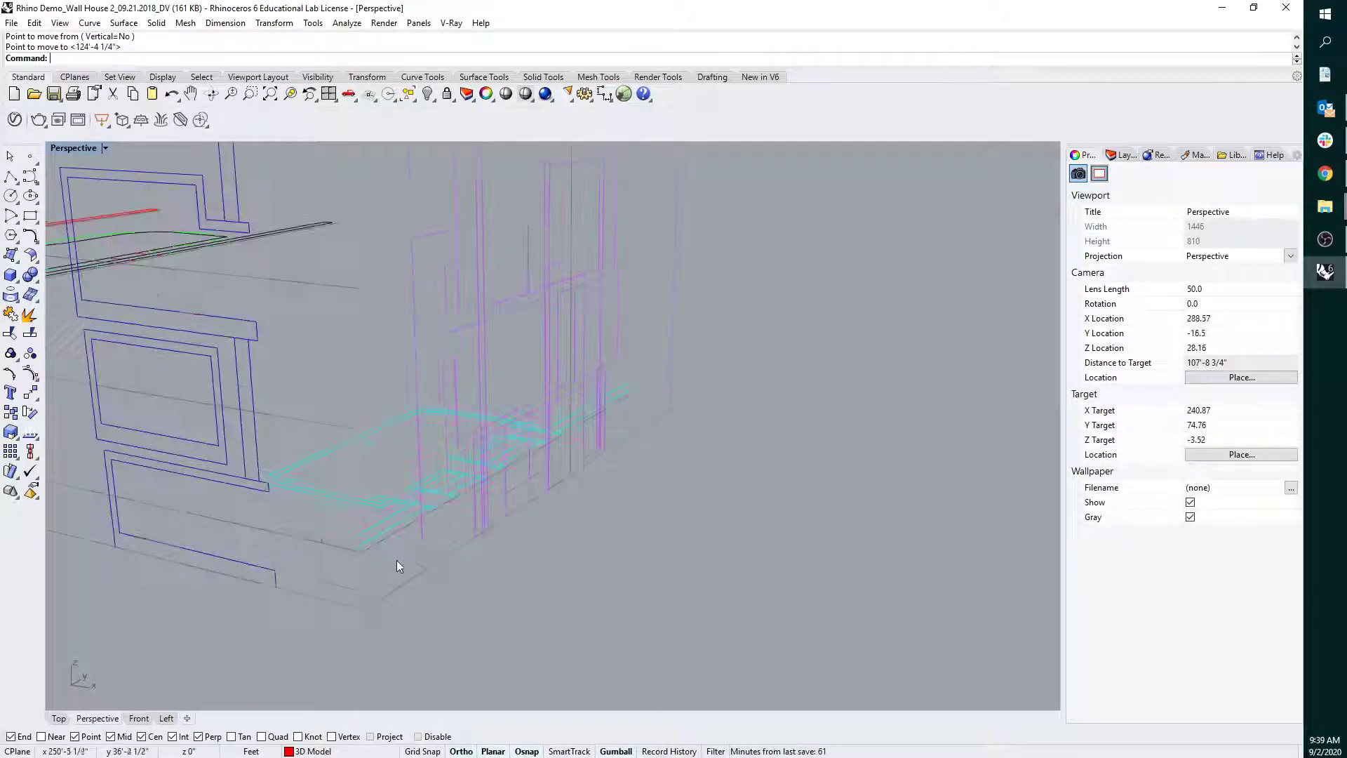
text(z)
key(Return)
drag(518, 636, 165, 388)
right_drag(379, 498, 468, 493)
scroll(587, 511, down, 4)
scroll(530, 499, down, 5)
scroll(519, 497, up, 5)
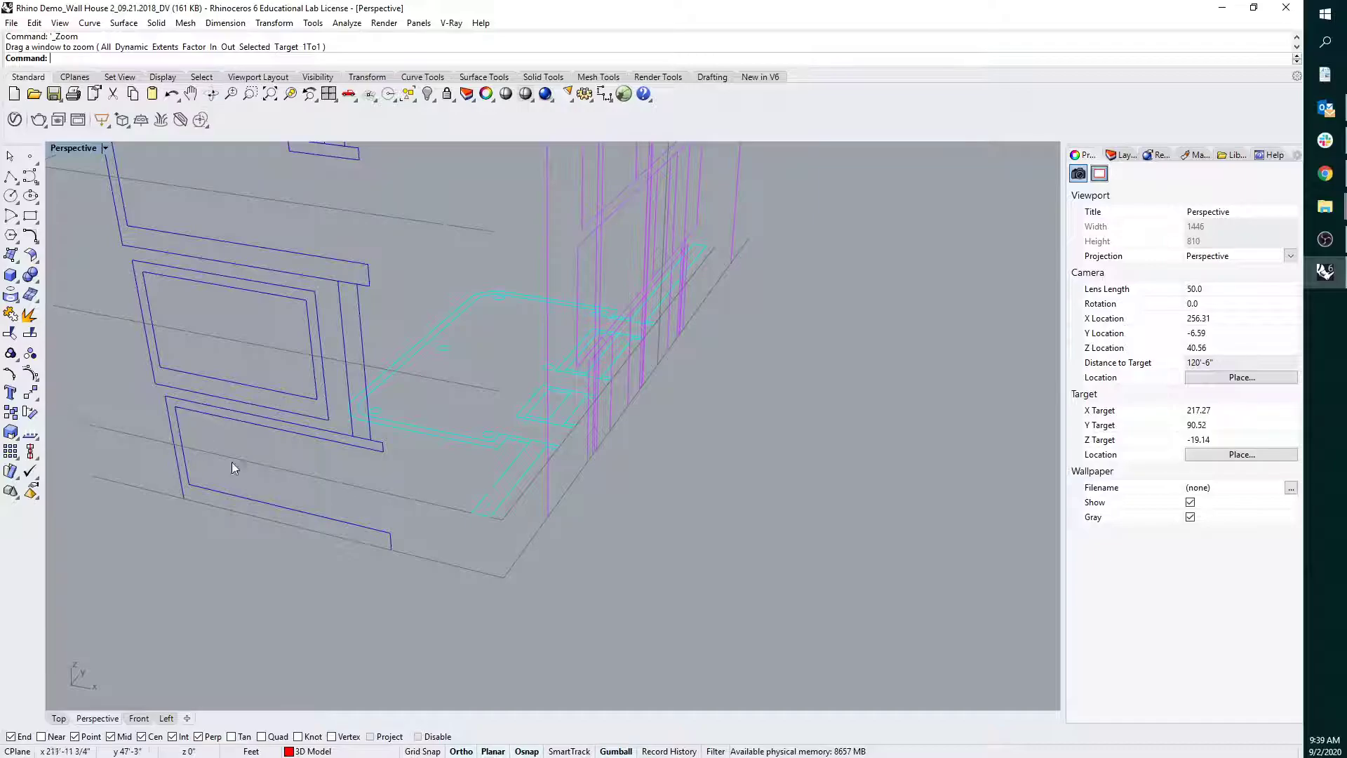
Move the cyan plan by its wall corner down to the shared ground-line corner of the section and elevation.
click(496, 489)
right_drag(483, 449, 486, 435)
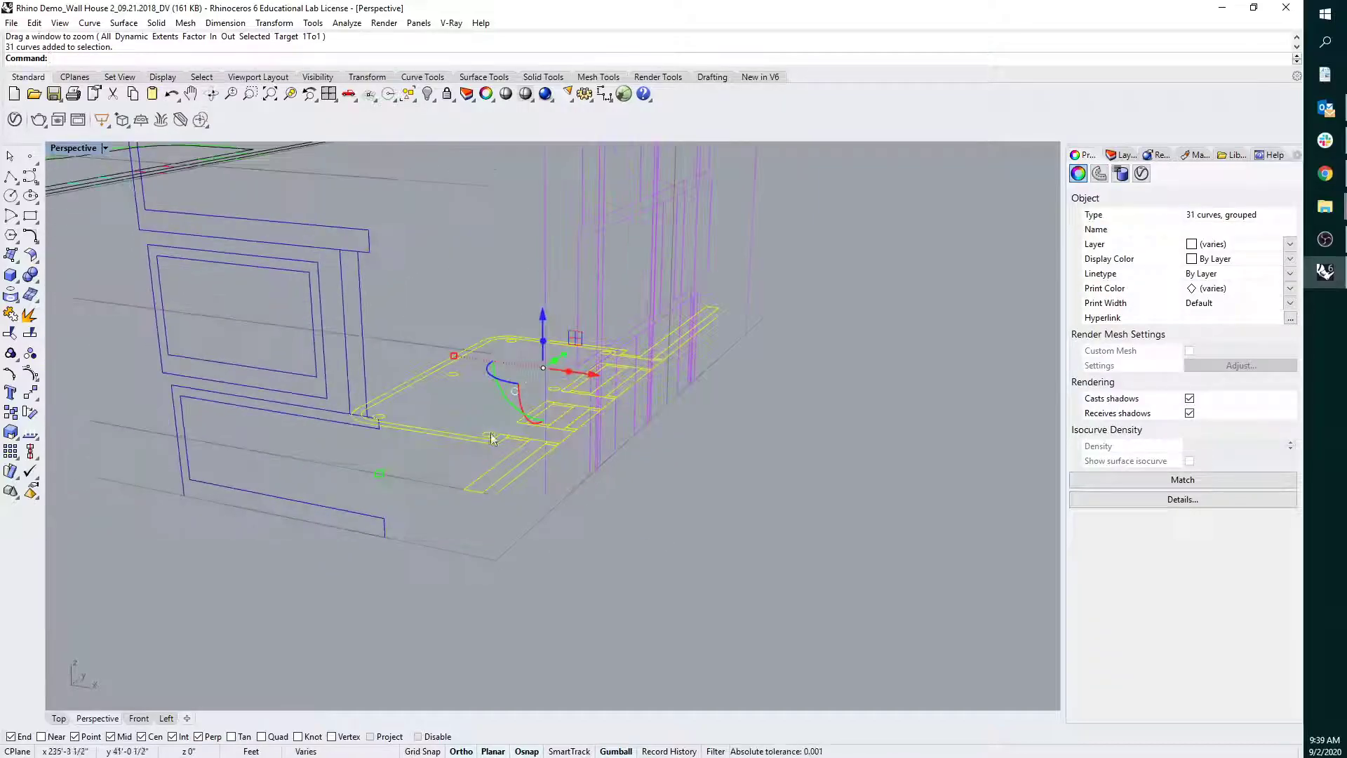
text(Move)
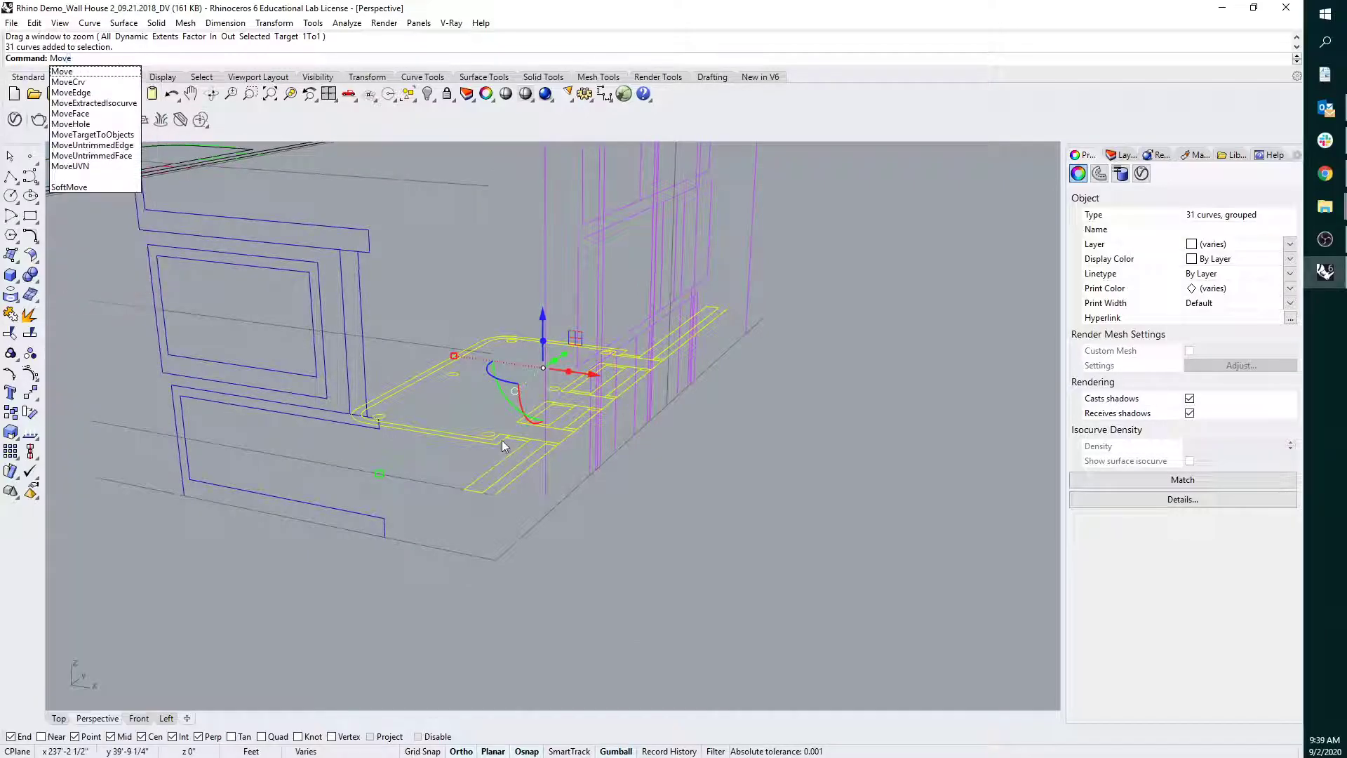
key(Return)
click(502, 499)
click(505, 551)
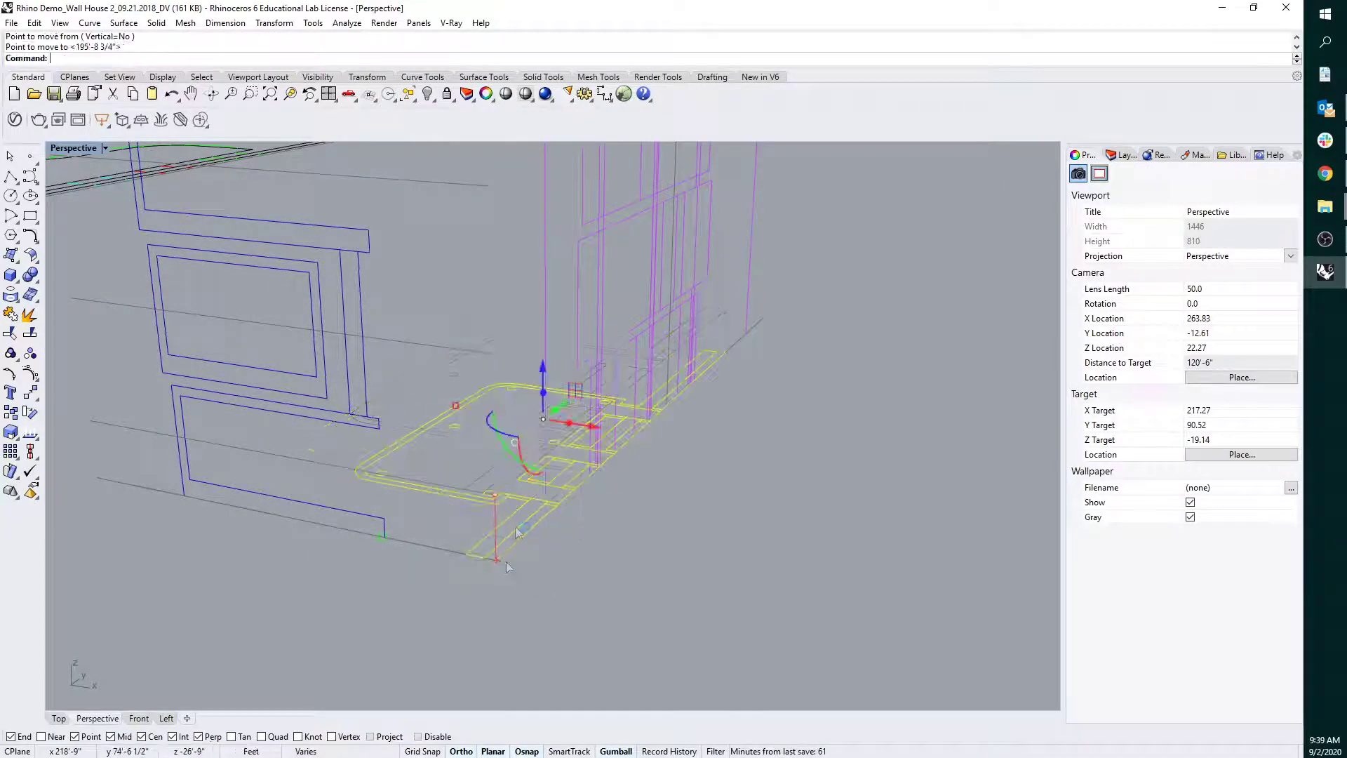
right_drag(528, 523, 505, 508)
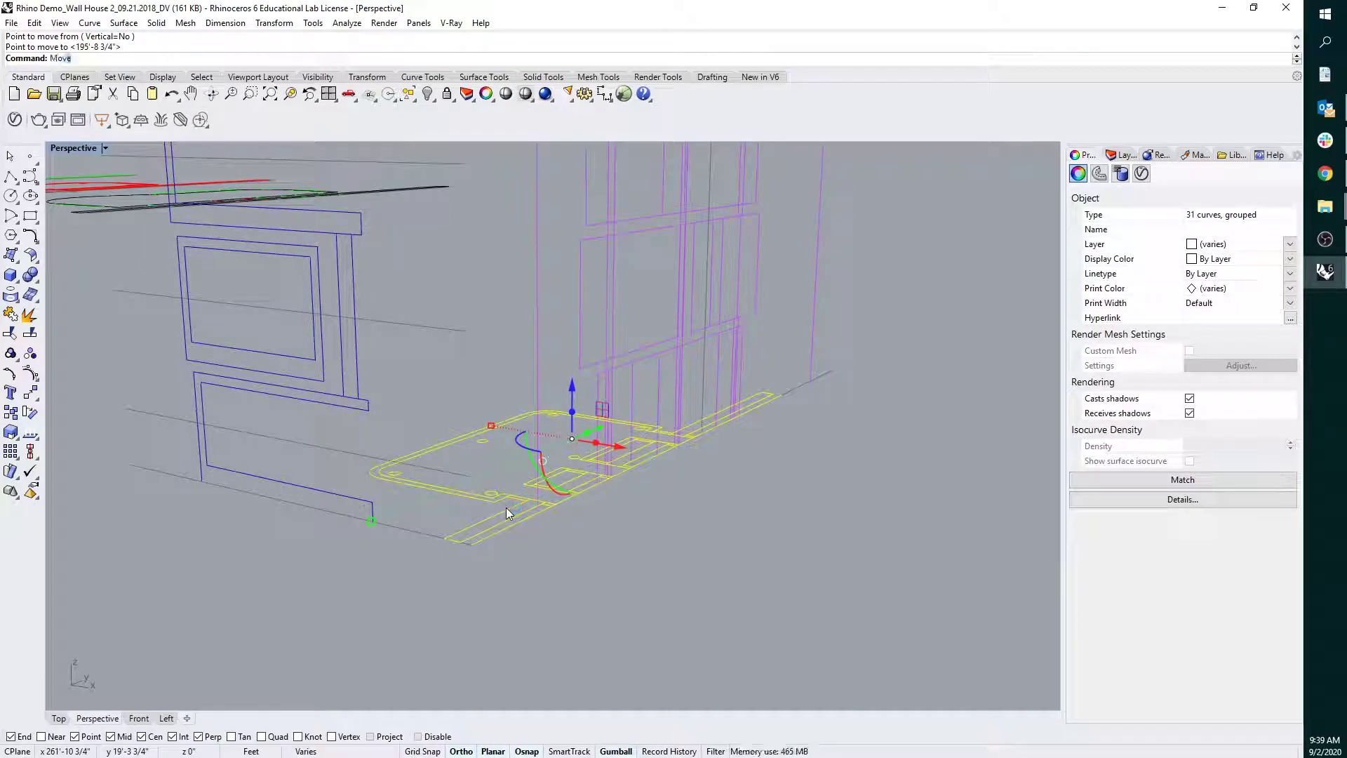
Move the cyan plan straight up with Vertical=Yes to the section's first level line above ground.
key(Return)
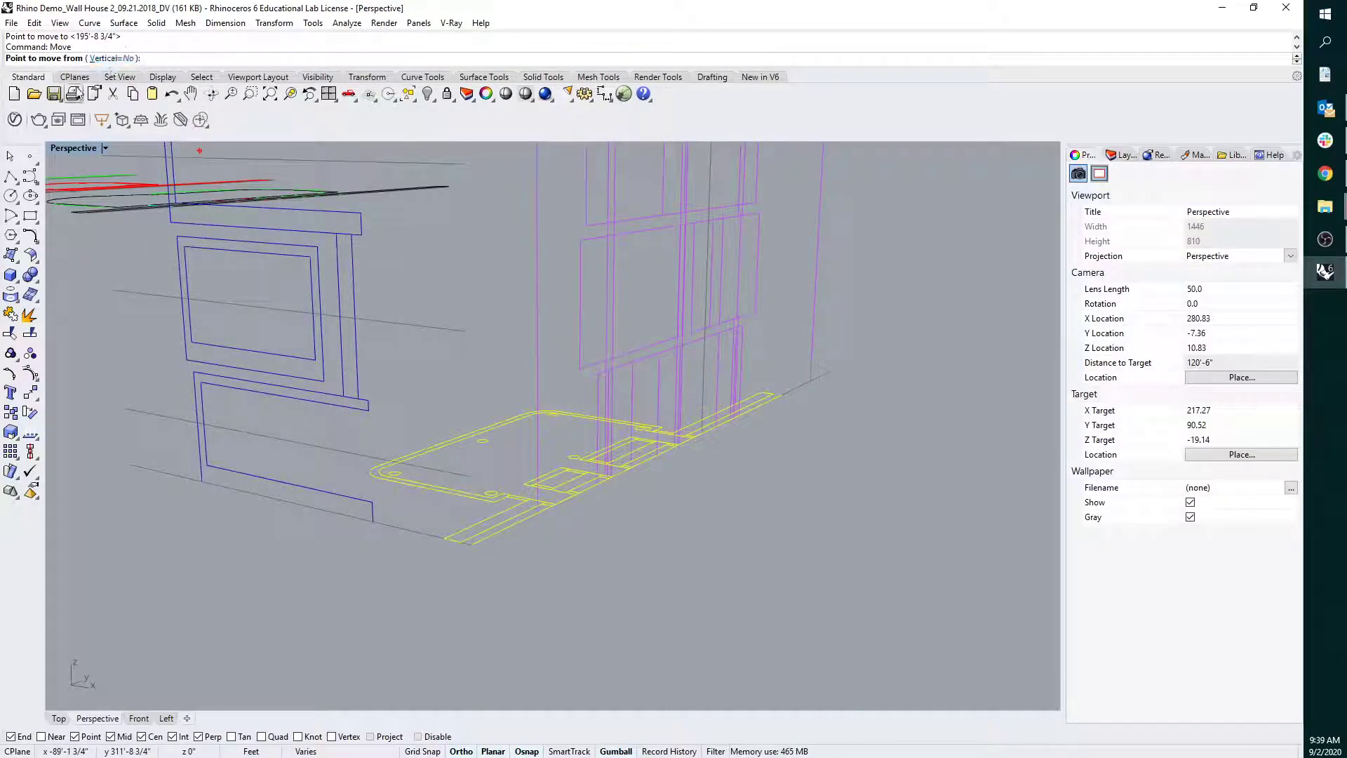
click(114, 59)
scroll(475, 557, up, 2)
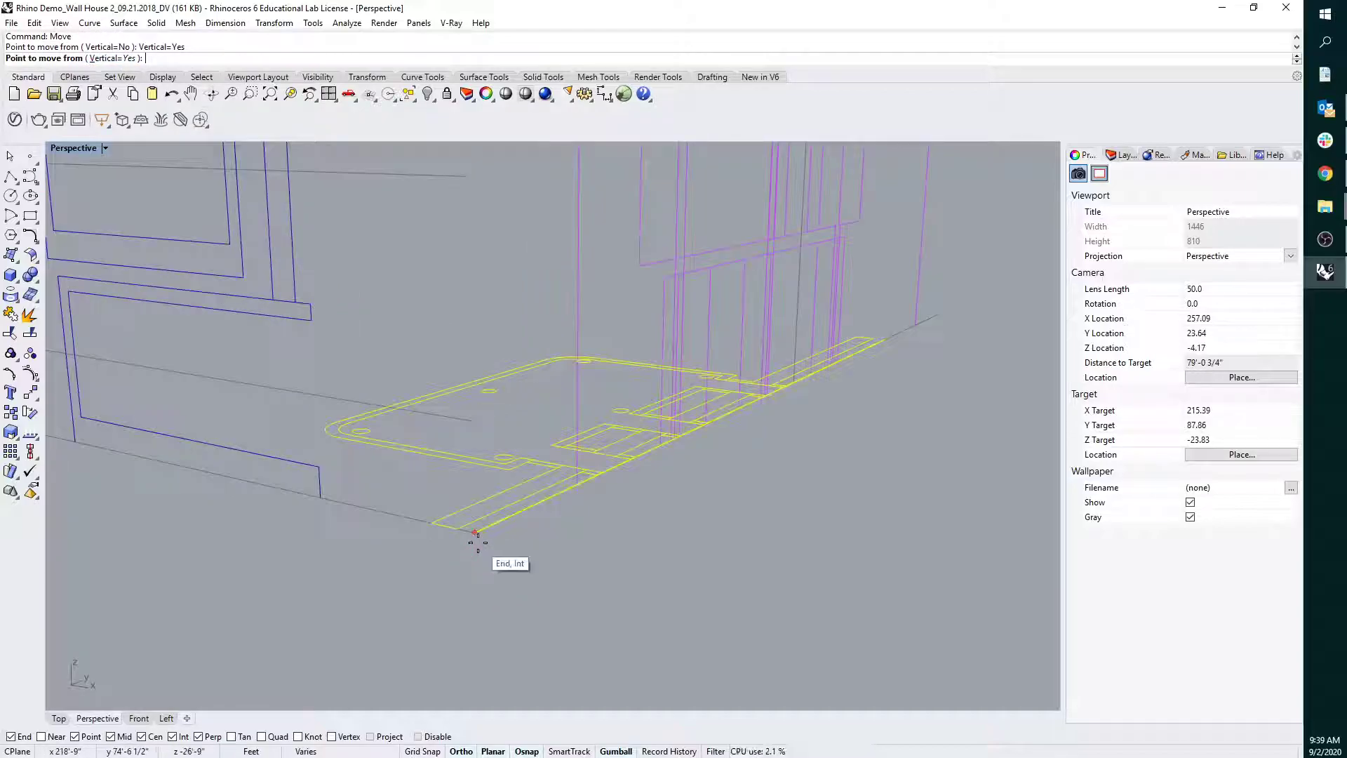
click(477, 542)
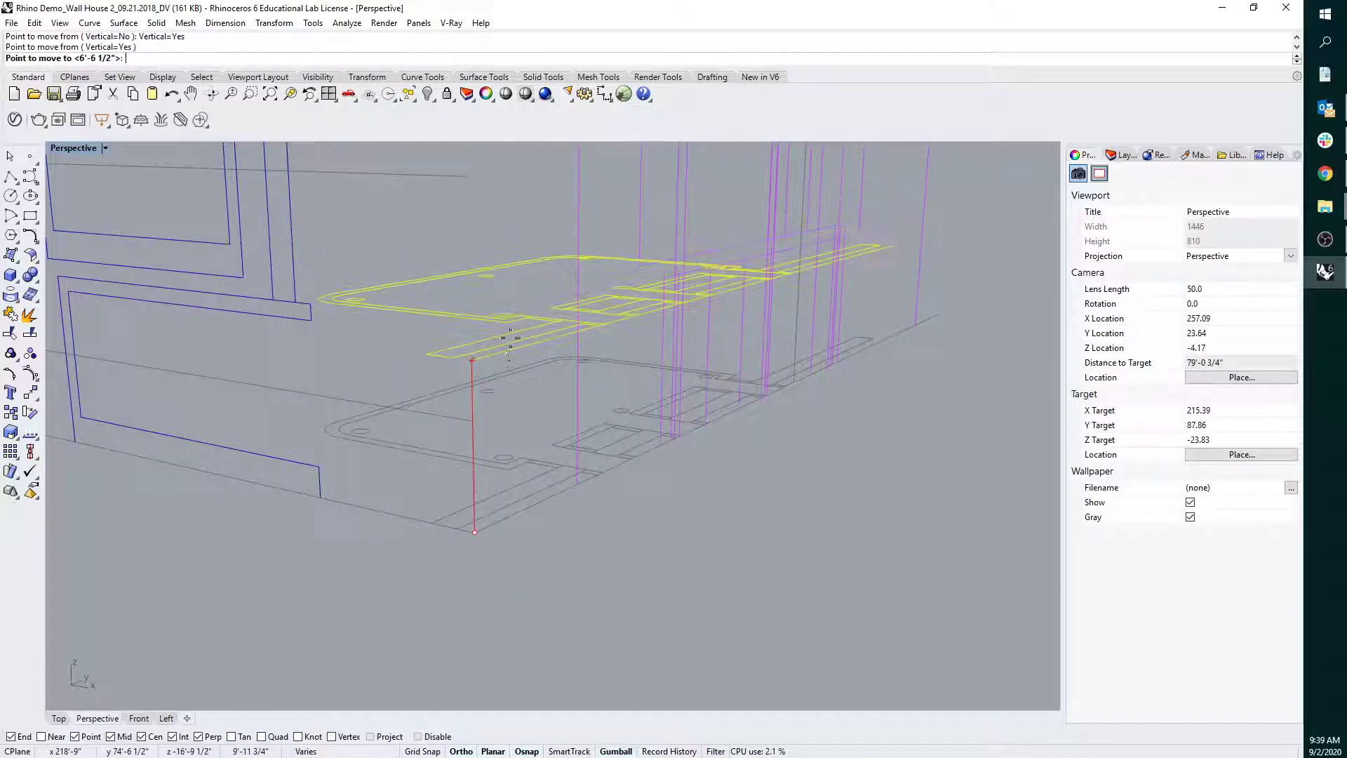
scroll(463, 319, down, 4)
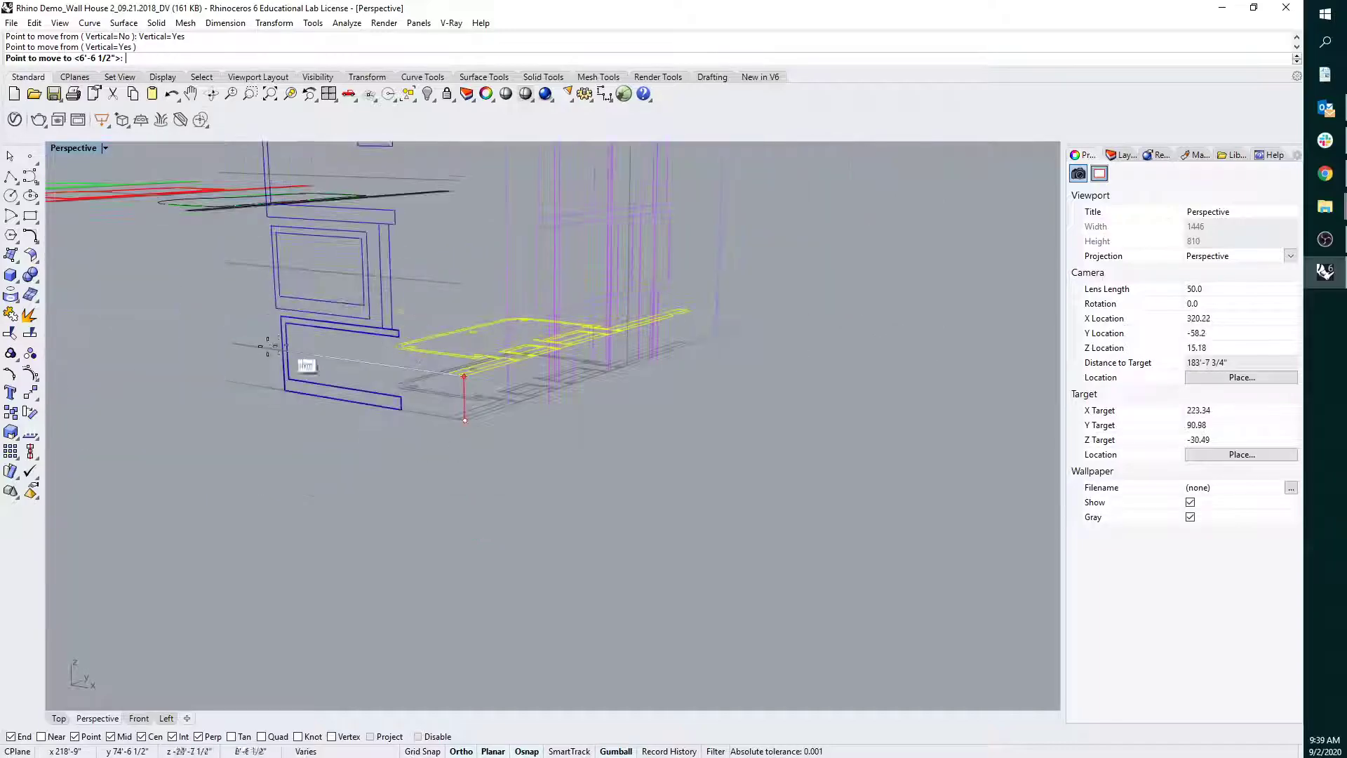
click(233, 348)
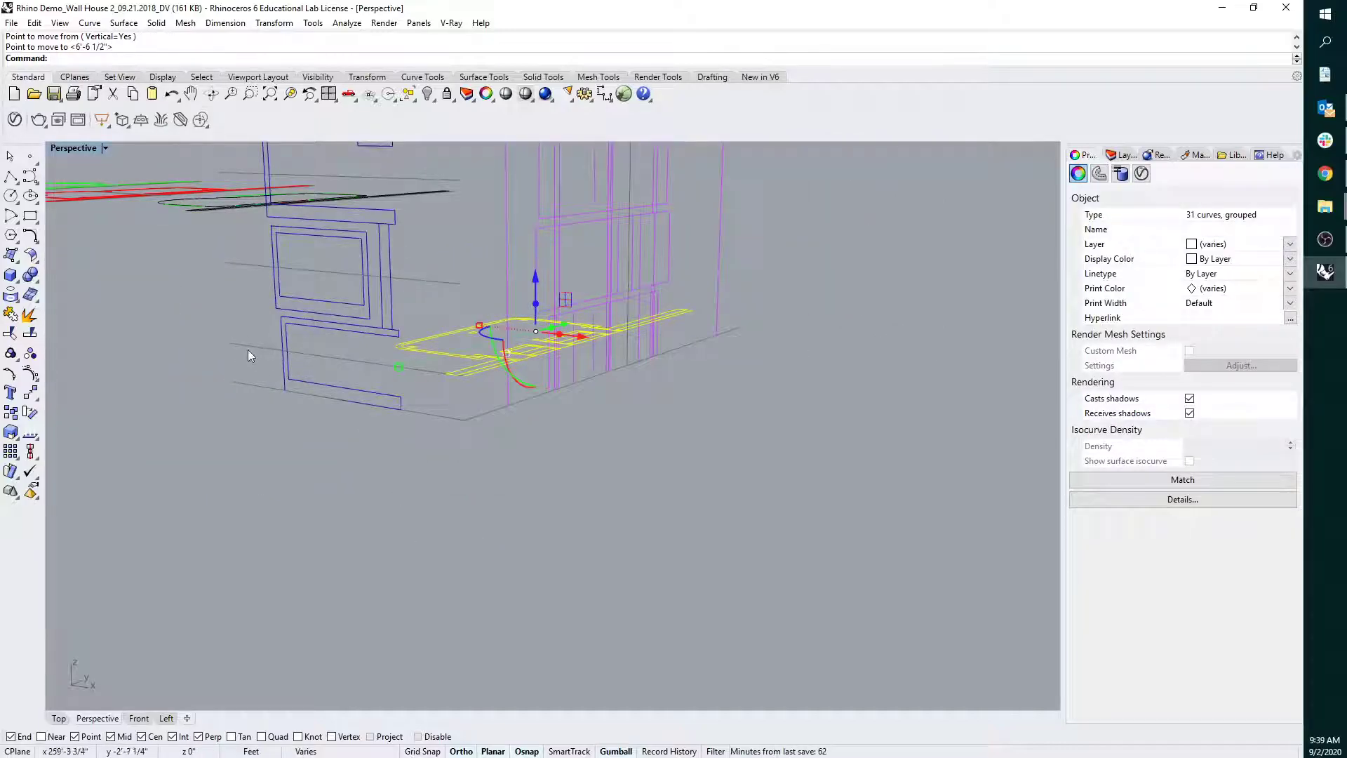
click(273, 458)
Move the green plan by its outer wall corner onto the end of the section level line above the cyan plan.
right_drag(297, 443, 191, 256)
scroll(231, 288, up, 3)
click(233, 294)
text(Move)
key(Return)
scroll(186, 314, up, 8)
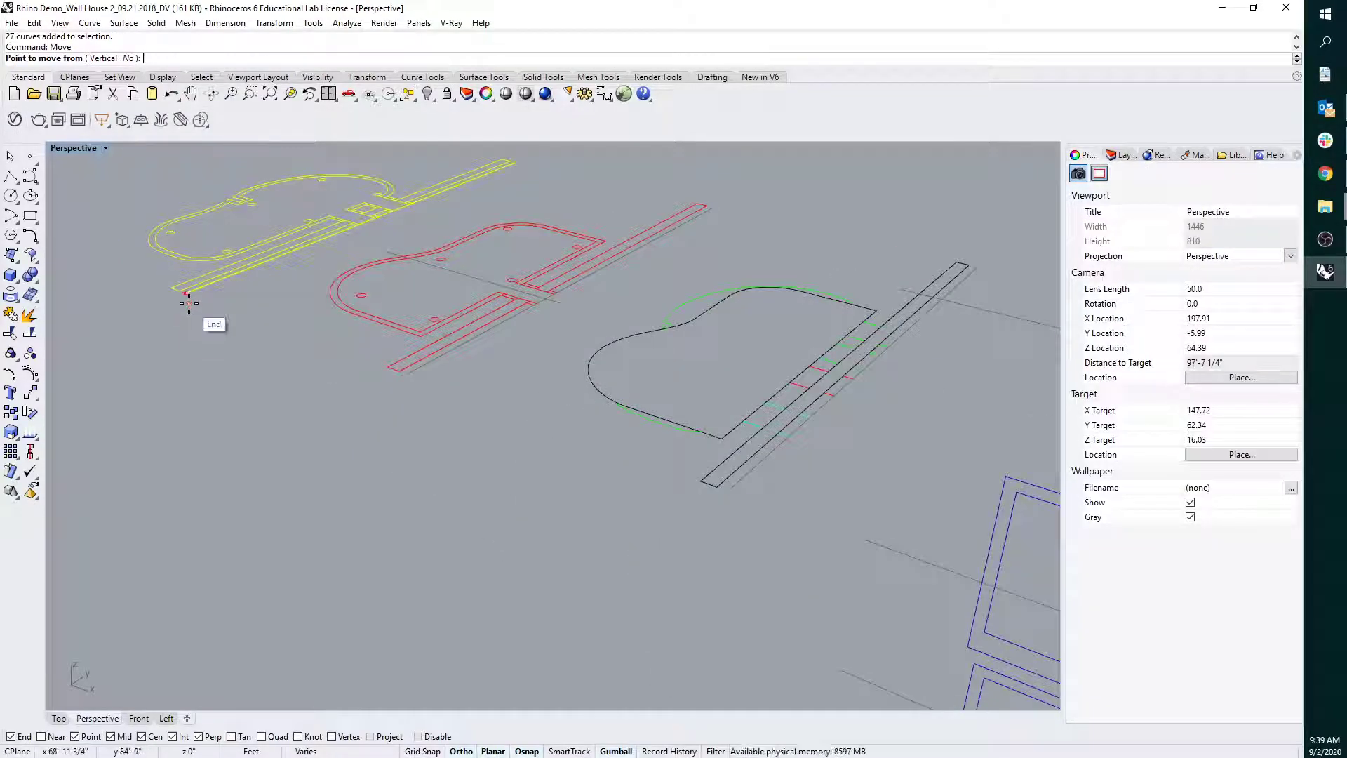
click(184, 293)
scroll(143, 262, down, 6)
scroll(280, 272, down, 5)
right_drag(565, 453, 547, 400)
scroll(560, 455, up, 5)
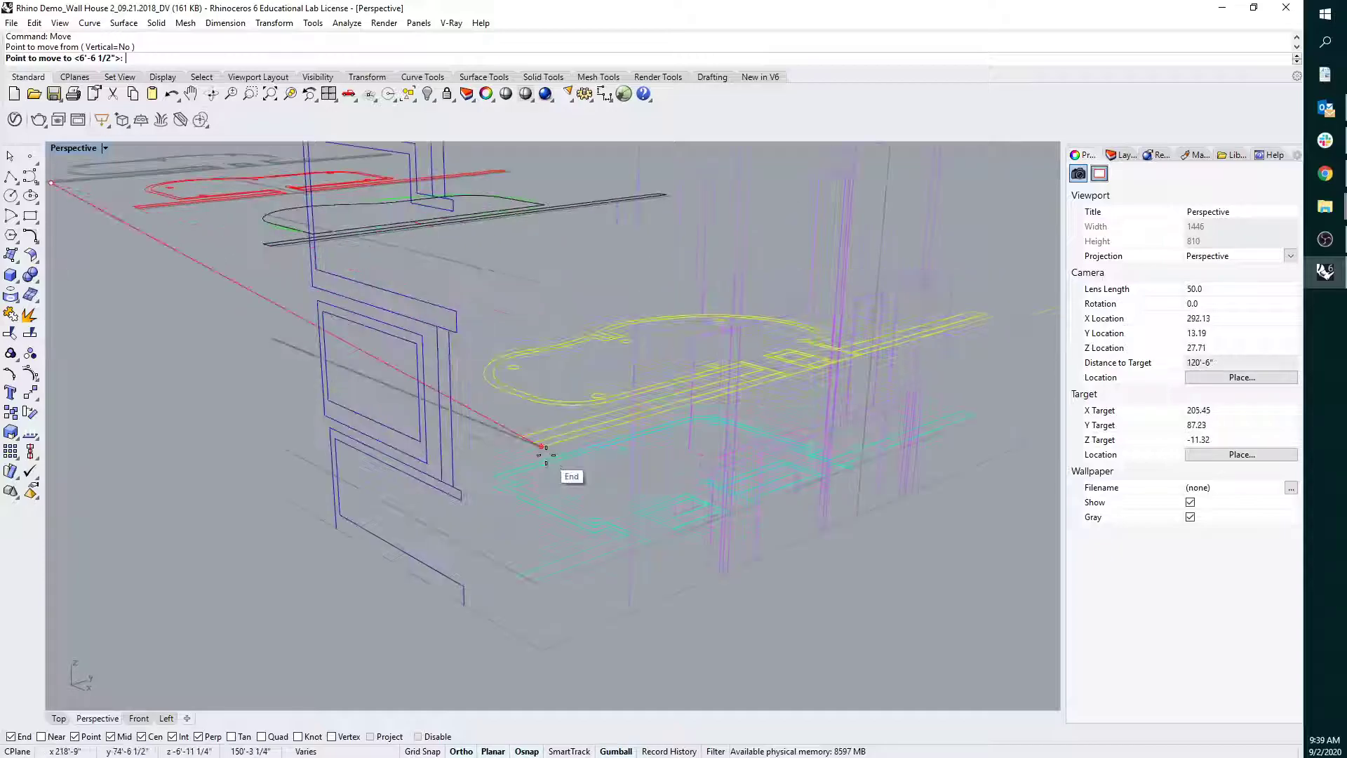
click(539, 448)
scroll(239, 428, down, 3)
click(239, 427)
shift+right_drag(190, 297, 341, 478)
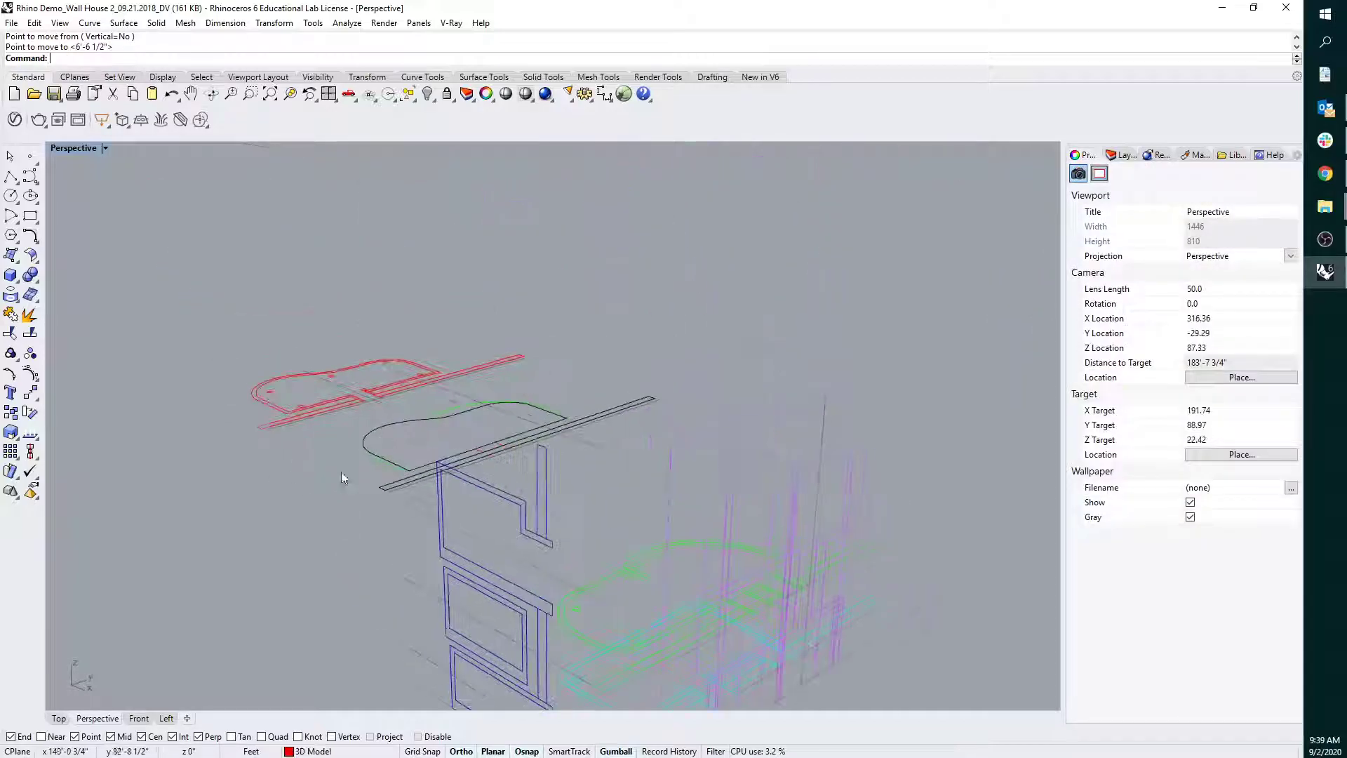
Move the red plan by its outer wall corner onto the end of the section level line above the green plan.
click(300, 415)
right_click(299, 415)
click(268, 431)
right_drag(677, 540, 696, 490)
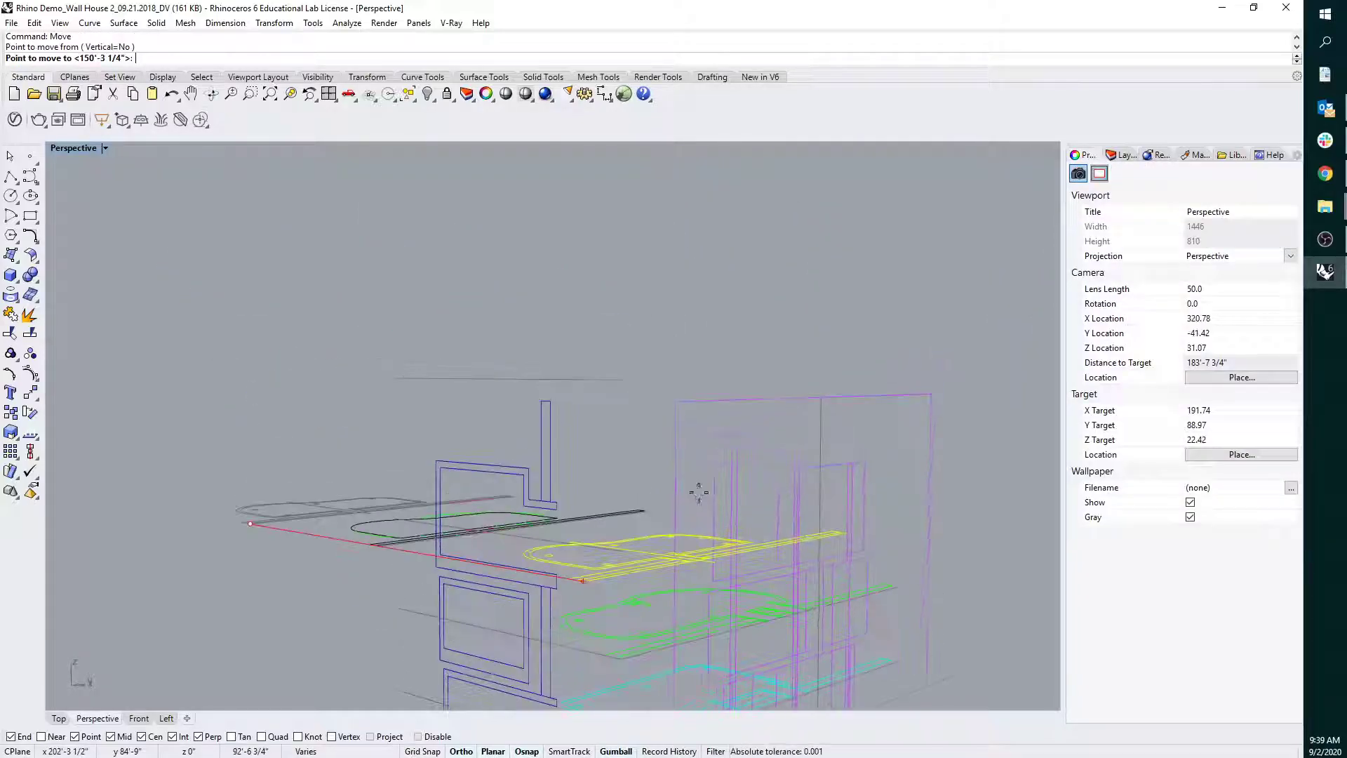
click(628, 547)
click(661, 388)
Move the black roof plan by its outer wall corner onto the end of the section's topmost level line.
right_drag(652, 389, 660, 456)
click(412, 461)
right_click(399, 516)
click(378, 486)
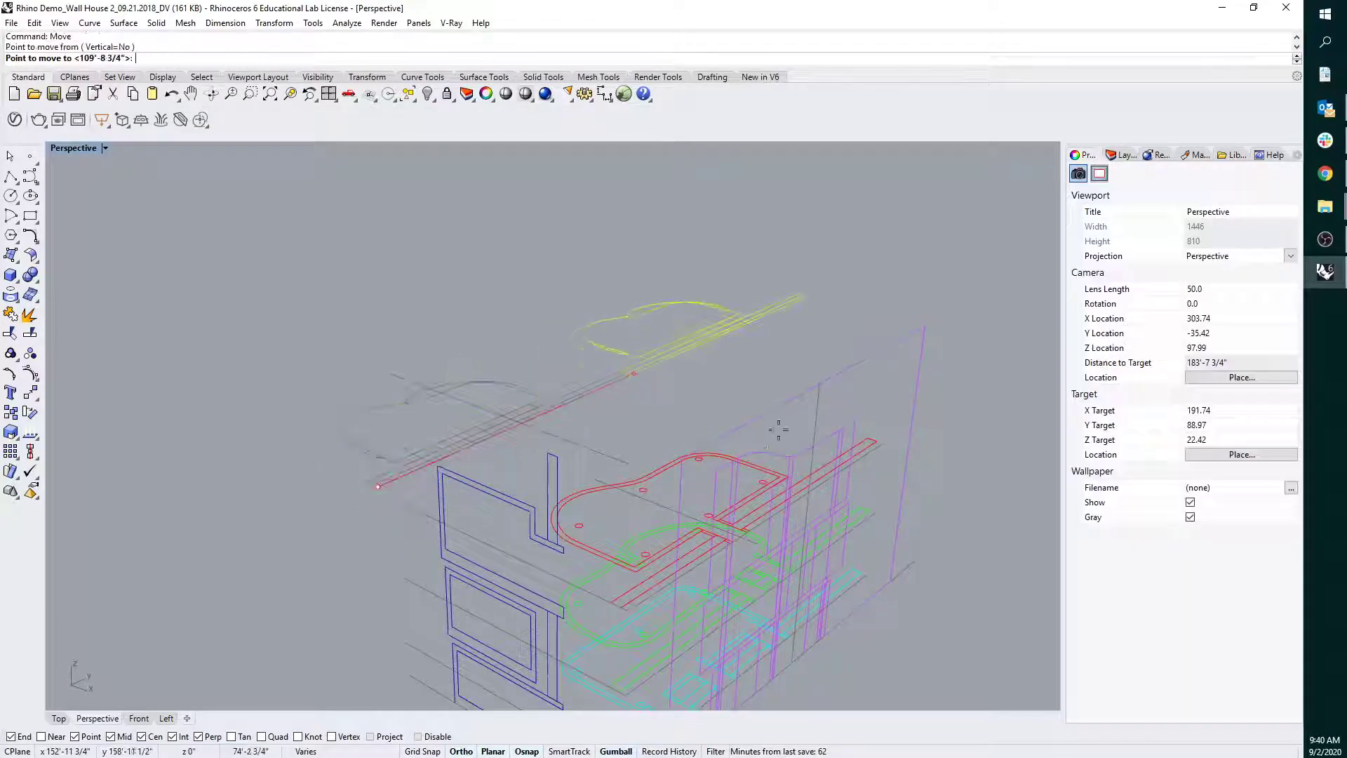
click(632, 461)
click(575, 328)
Examine the alignment of the stacked plans in the Top view and against the section and elevation in perspective.
right_drag(560, 314, 633, 404)
double_click(64, 149)
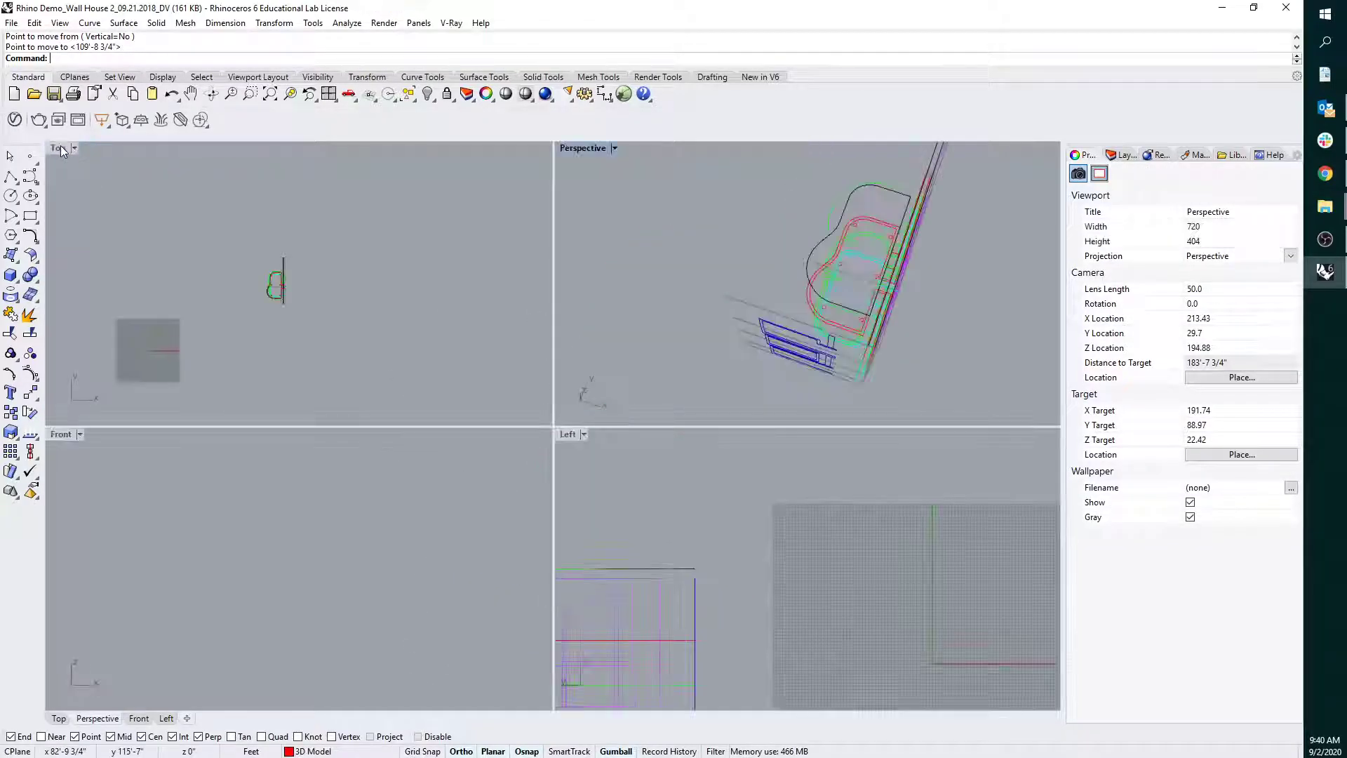
double_click(61, 148)
scroll(519, 382, up, 10)
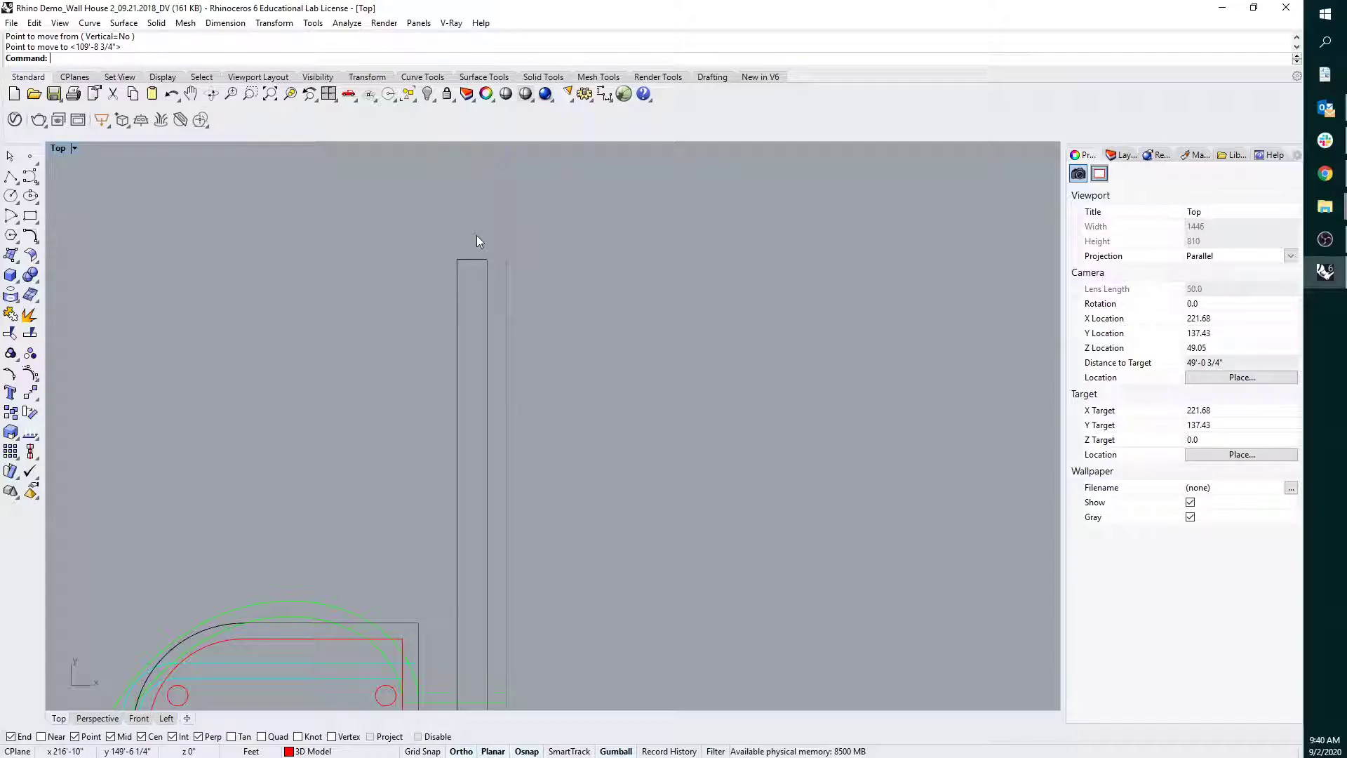
click(473, 272)
scroll(449, 308, down, 5)
scroll(432, 317, up, 5)
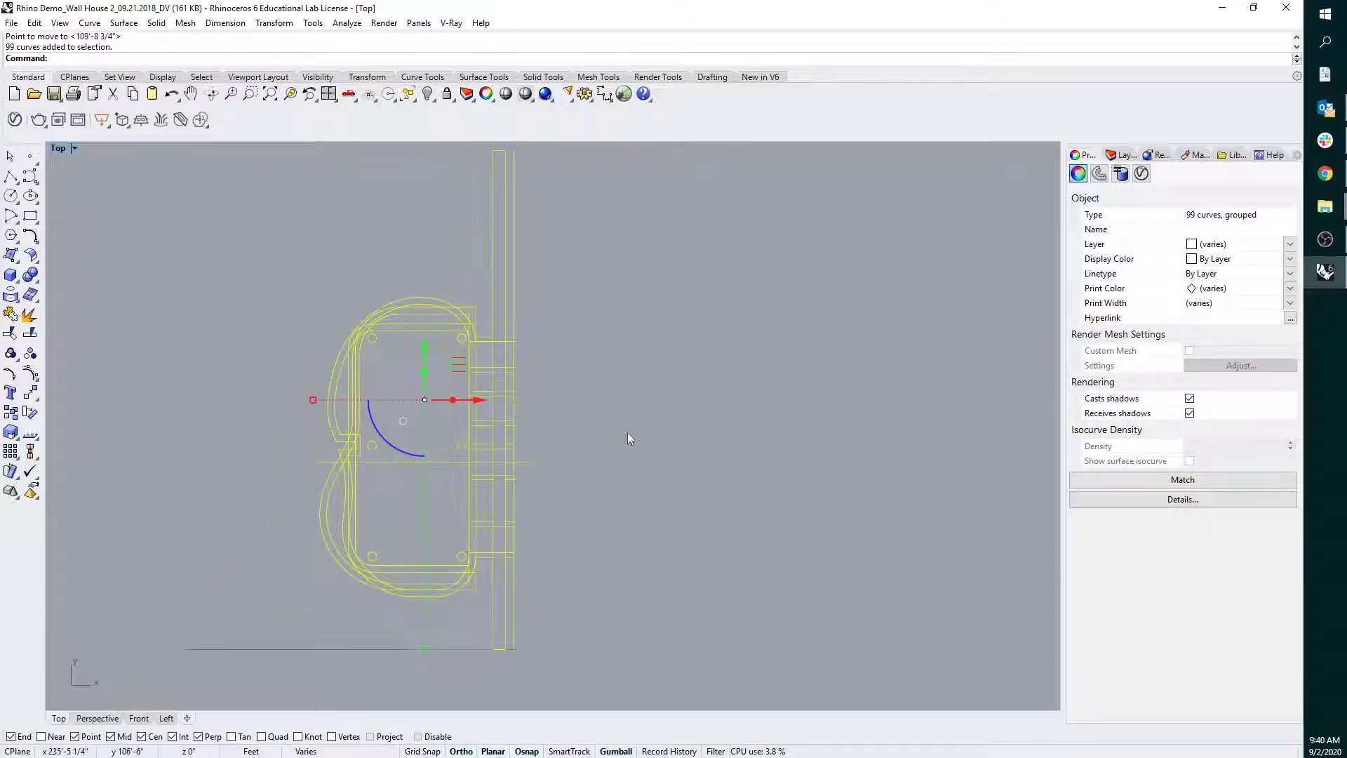
click(603, 373)
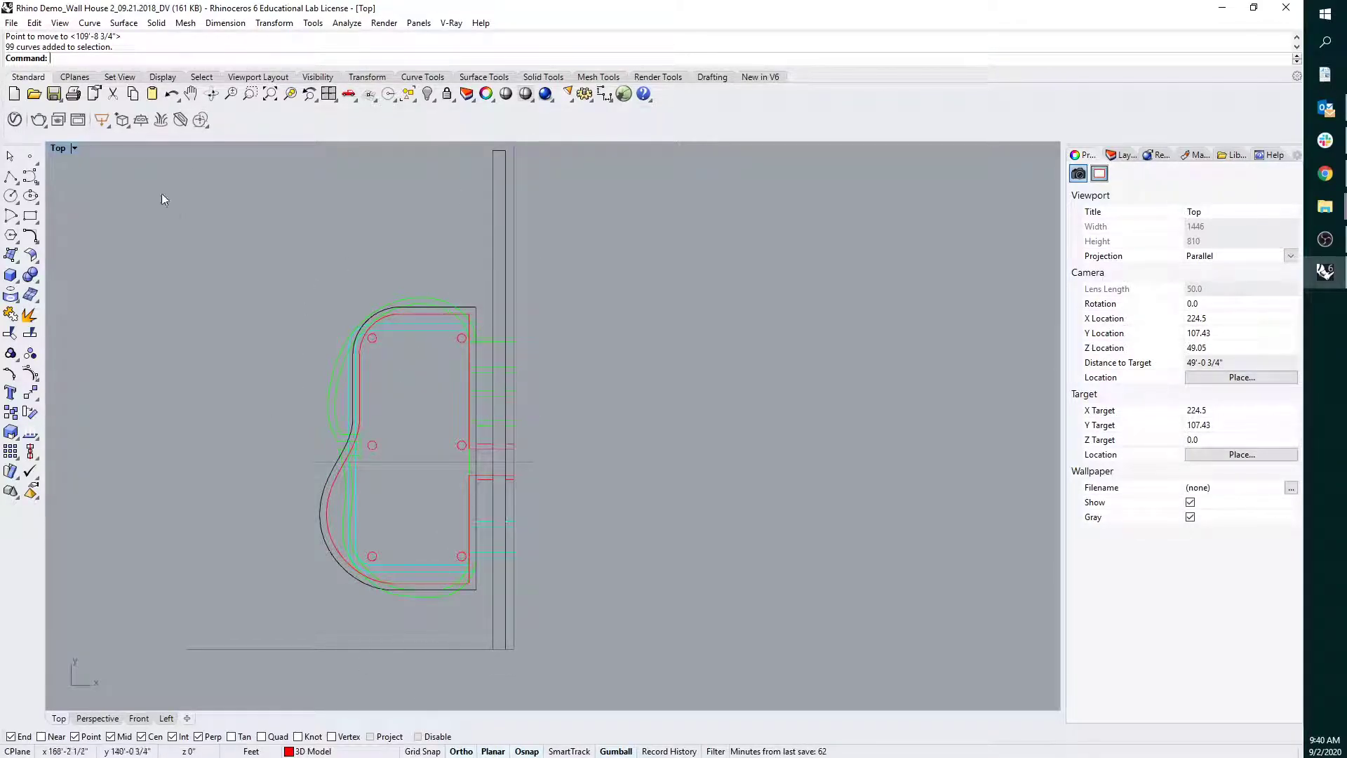
double_click(60, 148)
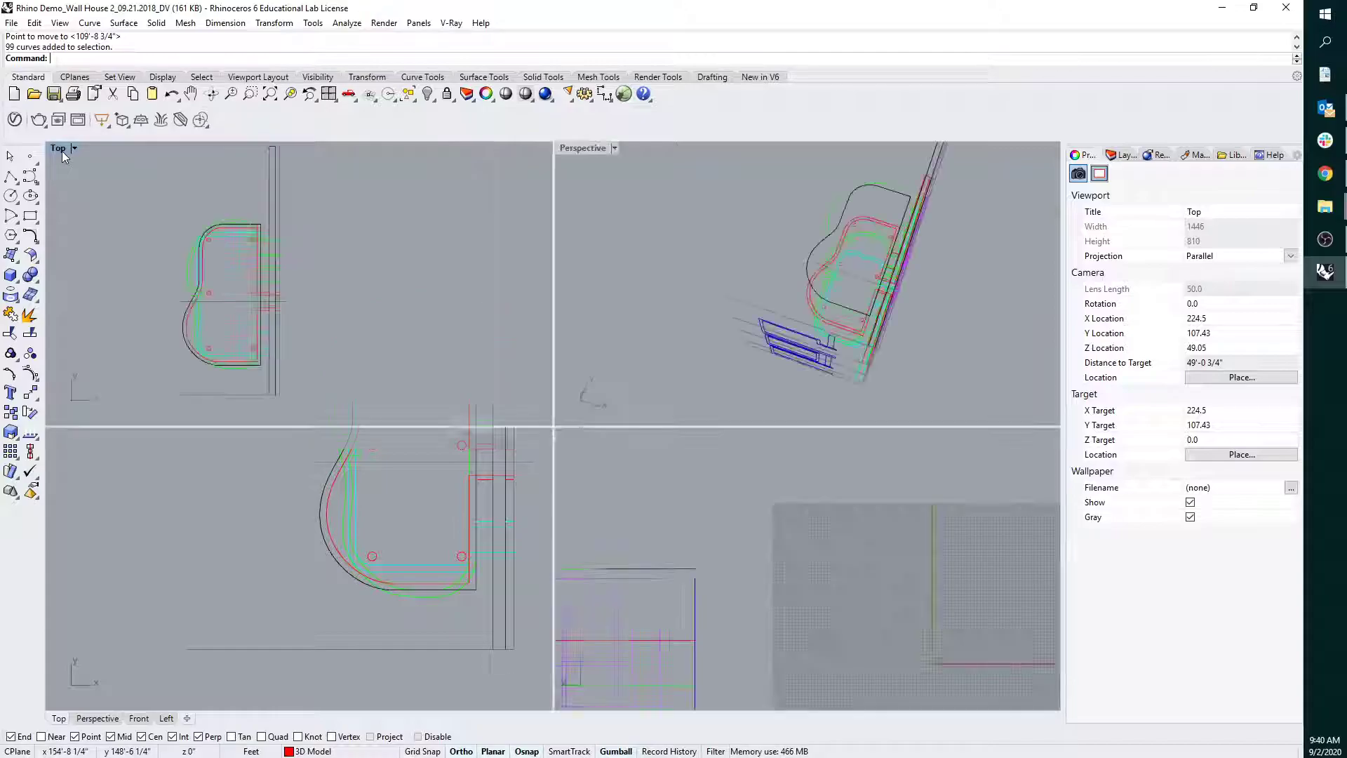
double_click(584, 149)
right_drag(663, 442, 706, 229)
shift+right_drag(691, 498, 653, 433)
right_drag(588, 390, 507, 435)
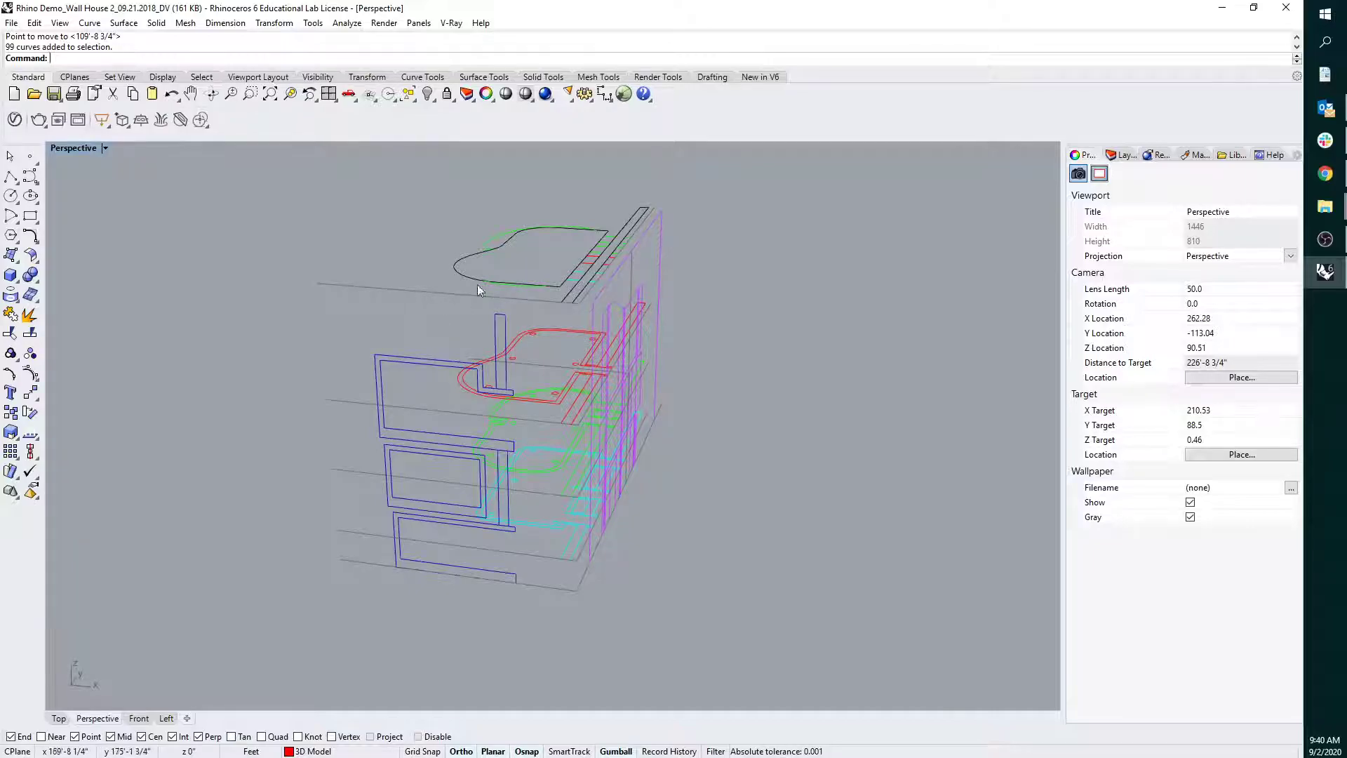
right_drag(593, 336, 519, 393)
scroll(470, 330, up, 3)
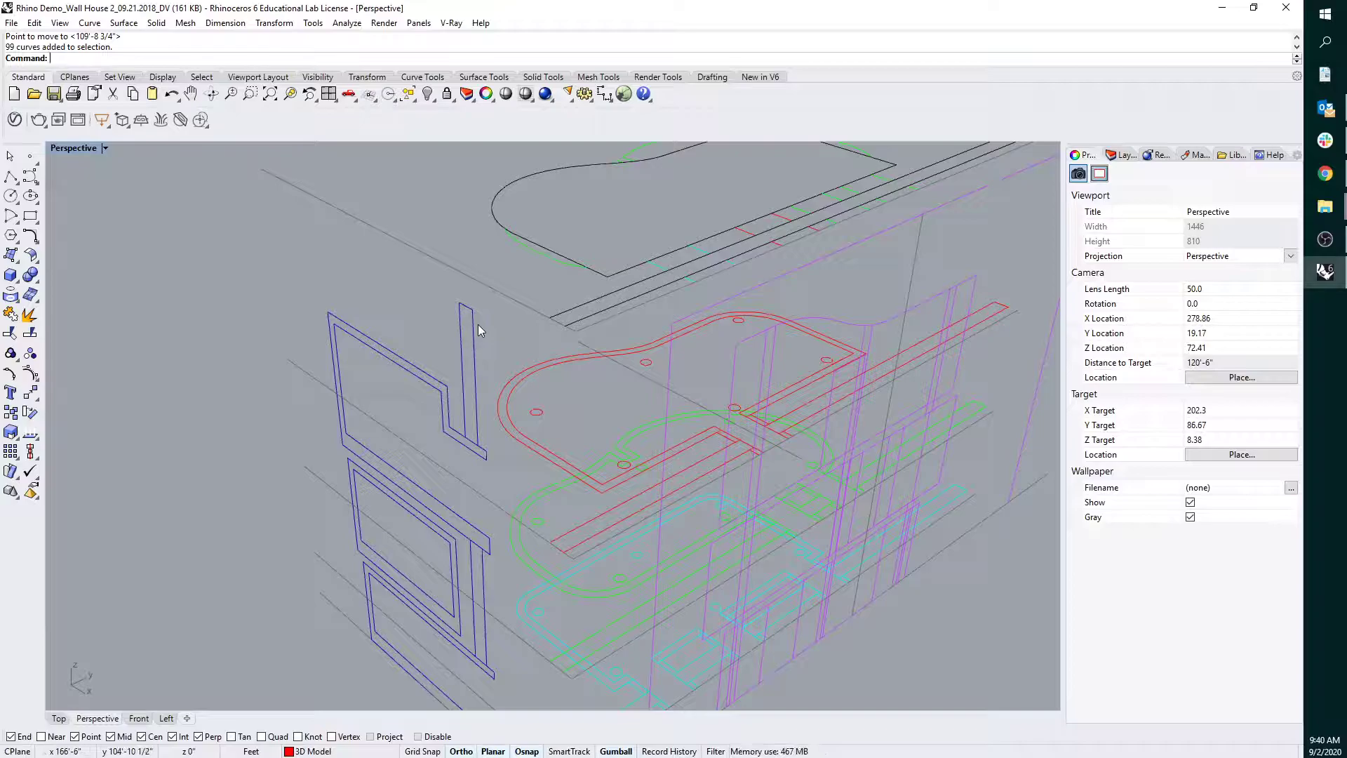
Draw a vertical polyline as a guide from the roof plan's outer wall corner down to the ground-line corner.
click(478, 324)
right_drag(605, 316, 546, 314)
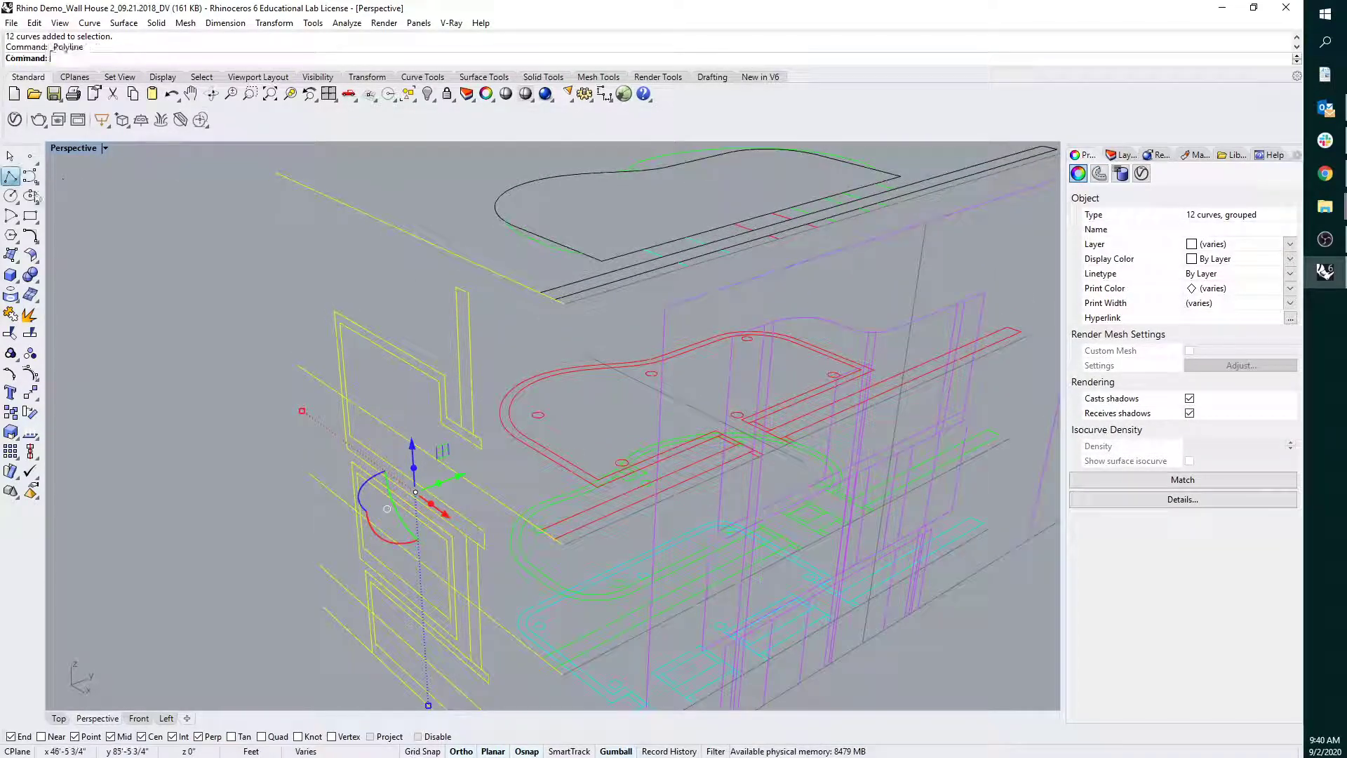
click(11, 176)
click(529, 291)
scroll(571, 352, down, 5)
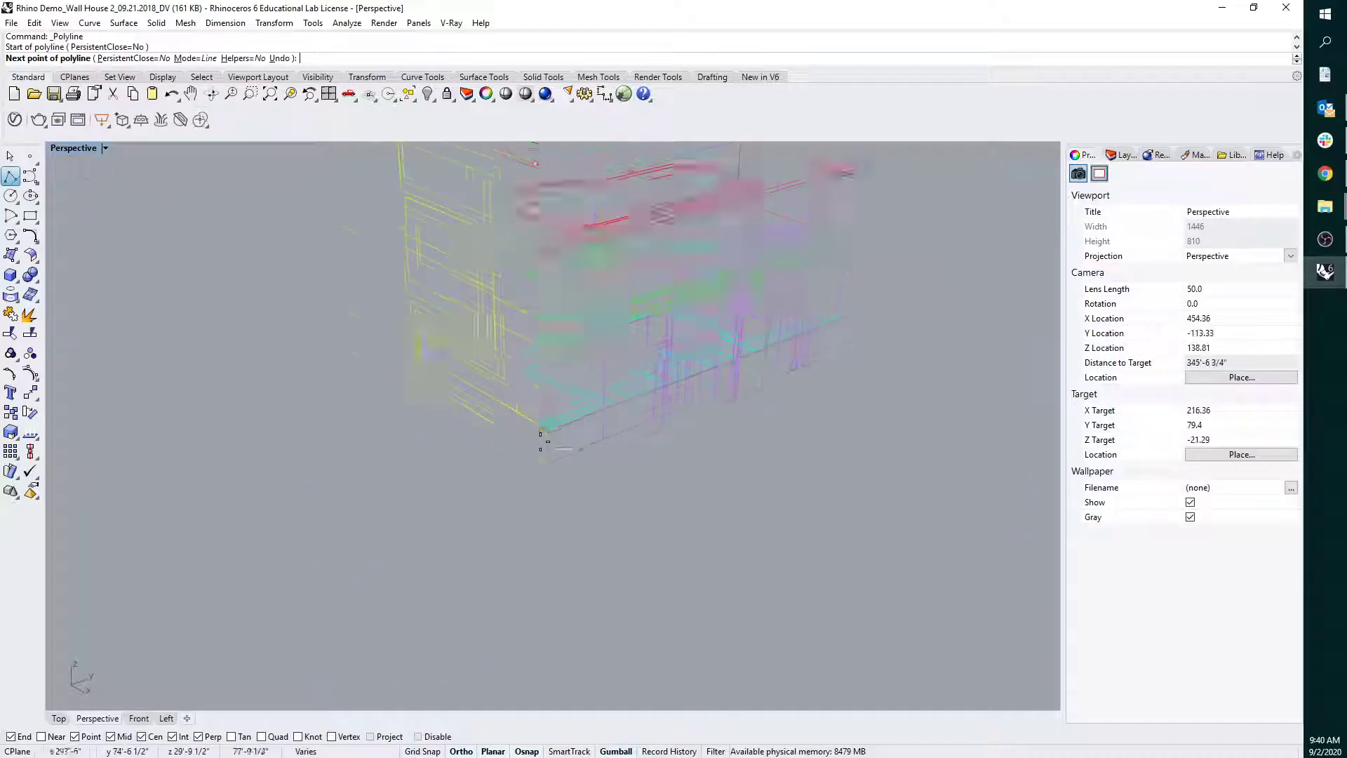
scroll(539, 442, up, 5)
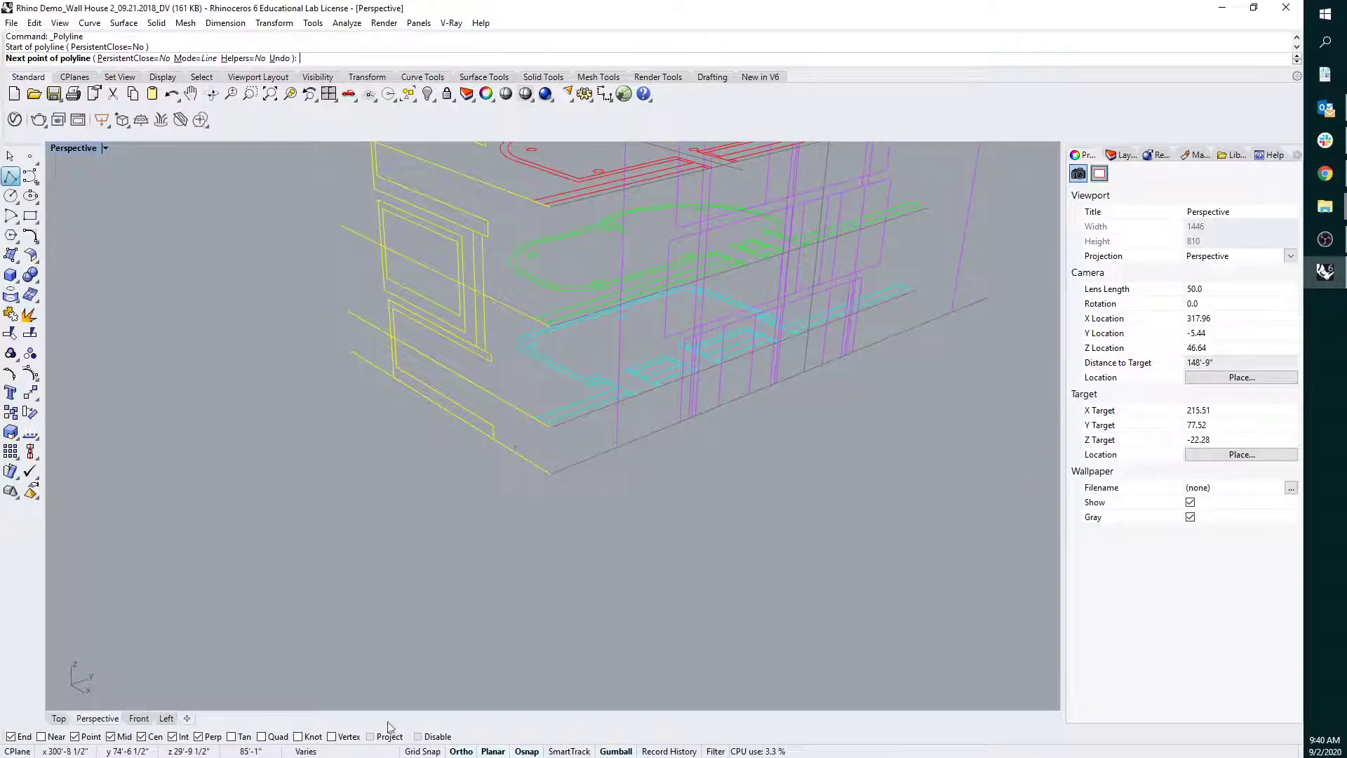
click(531, 462)
key(Return)
click(511, 494)
Move the blue section across so its tall wall lines up with the vertical guide at the roof plan's wall corner.
right_drag(510, 495, 541, 496)
scroll(544, 337, down, 6)
shift+right_drag(545, 200, 519, 336)
scroll(485, 368, up, 6)
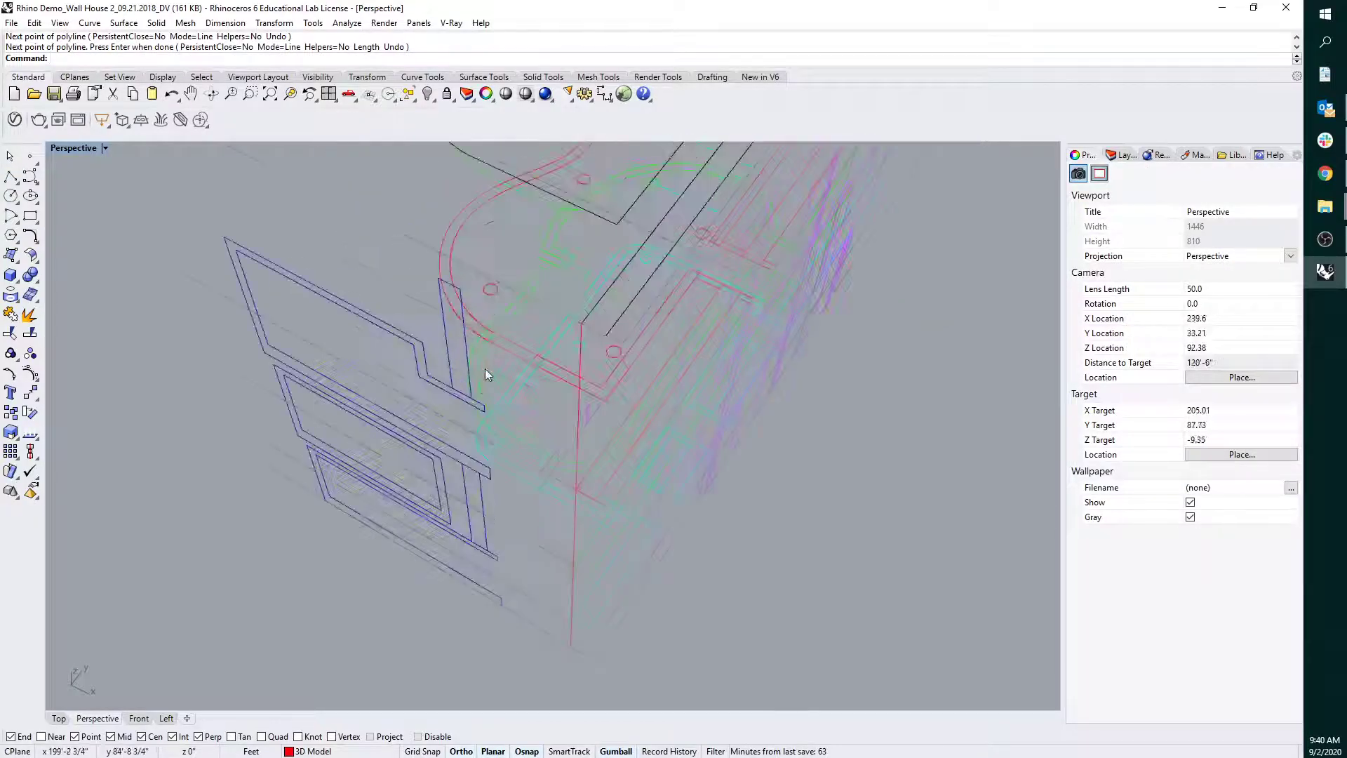
click(426, 266)
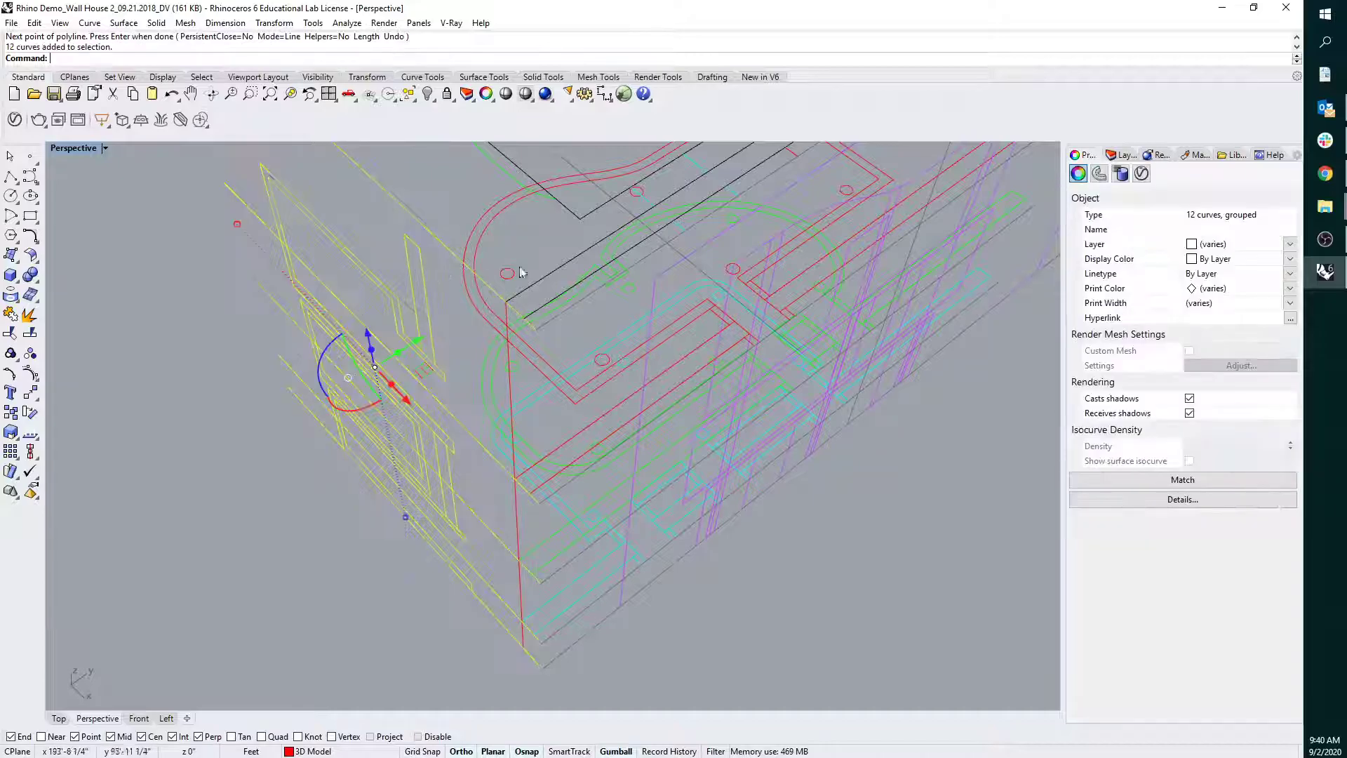
scroll(358, 232, up, 2)
click(419, 232)
right_drag(419, 245, 881, 292)
click(881, 257)
key(Escape)
scroll(828, 341, down, 4)
right_drag(827, 341, 486, 387)
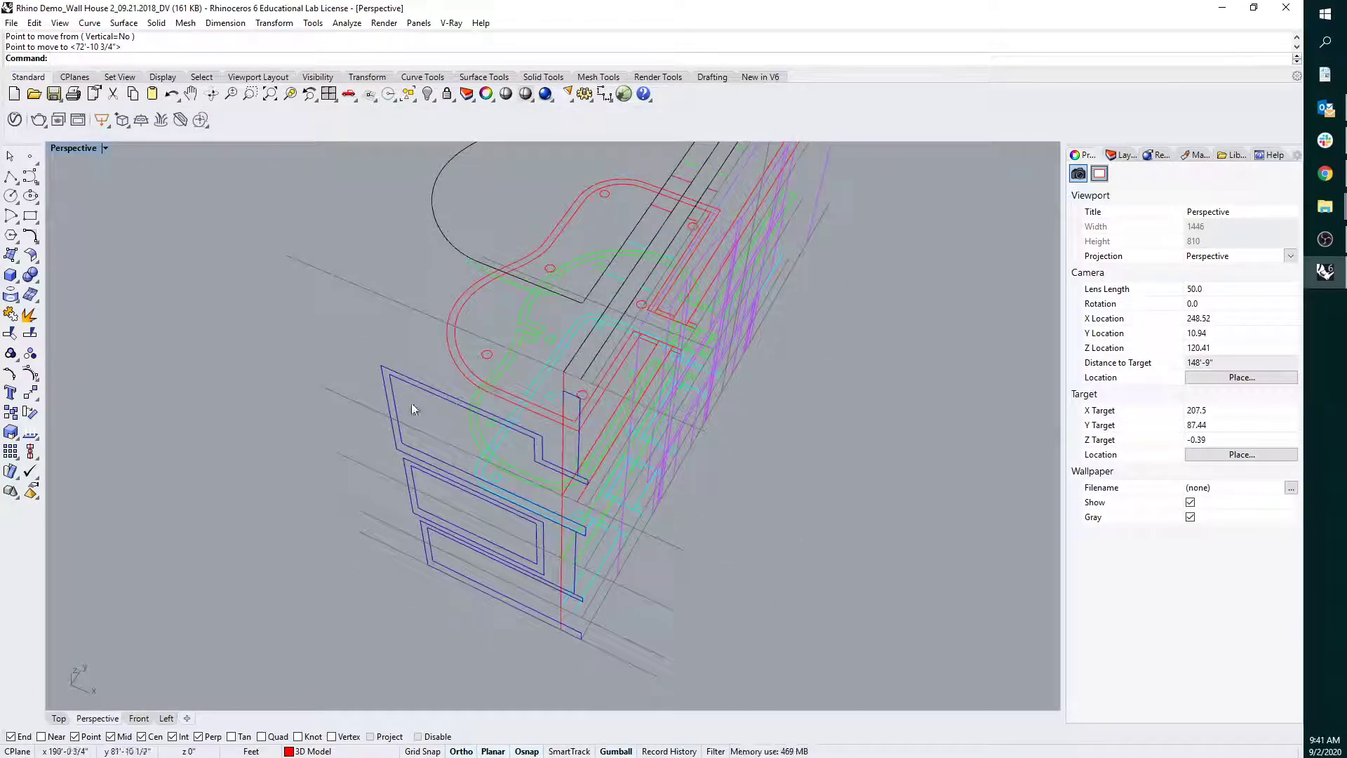
Draw a guide polyline from the end of the plans' section cut line straight out to the section's plane.
click(392, 377)
shift+right_drag(478, 250, 573, 296)
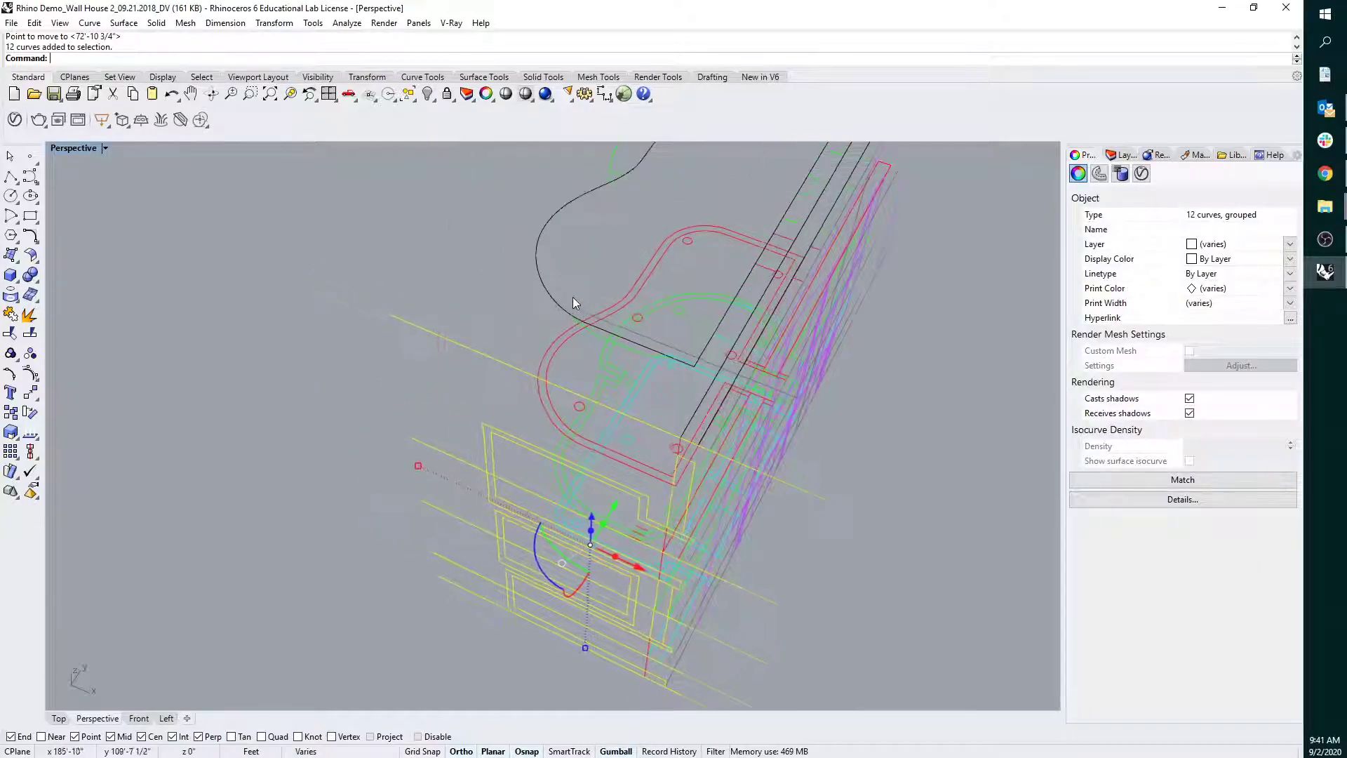
click(11, 176)
scroll(573, 308, up, 2)
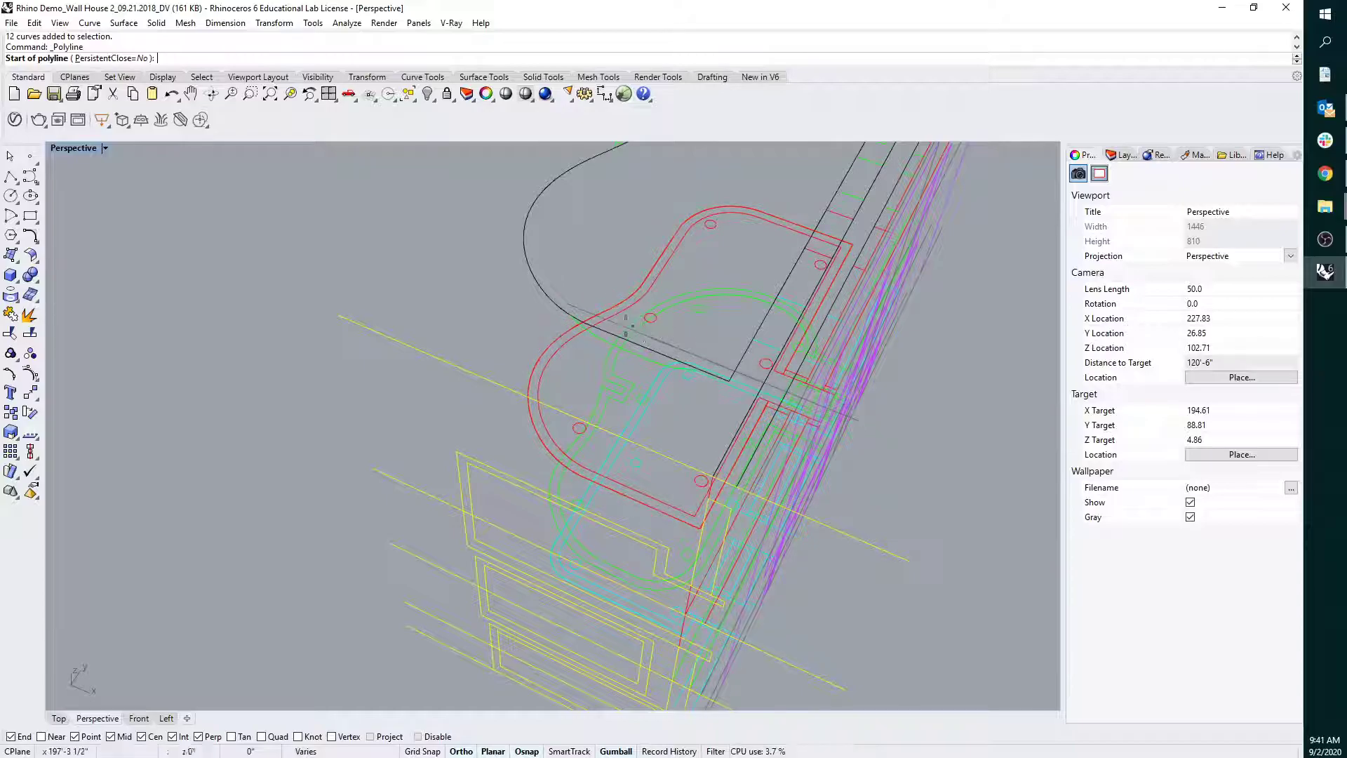
click(566, 304)
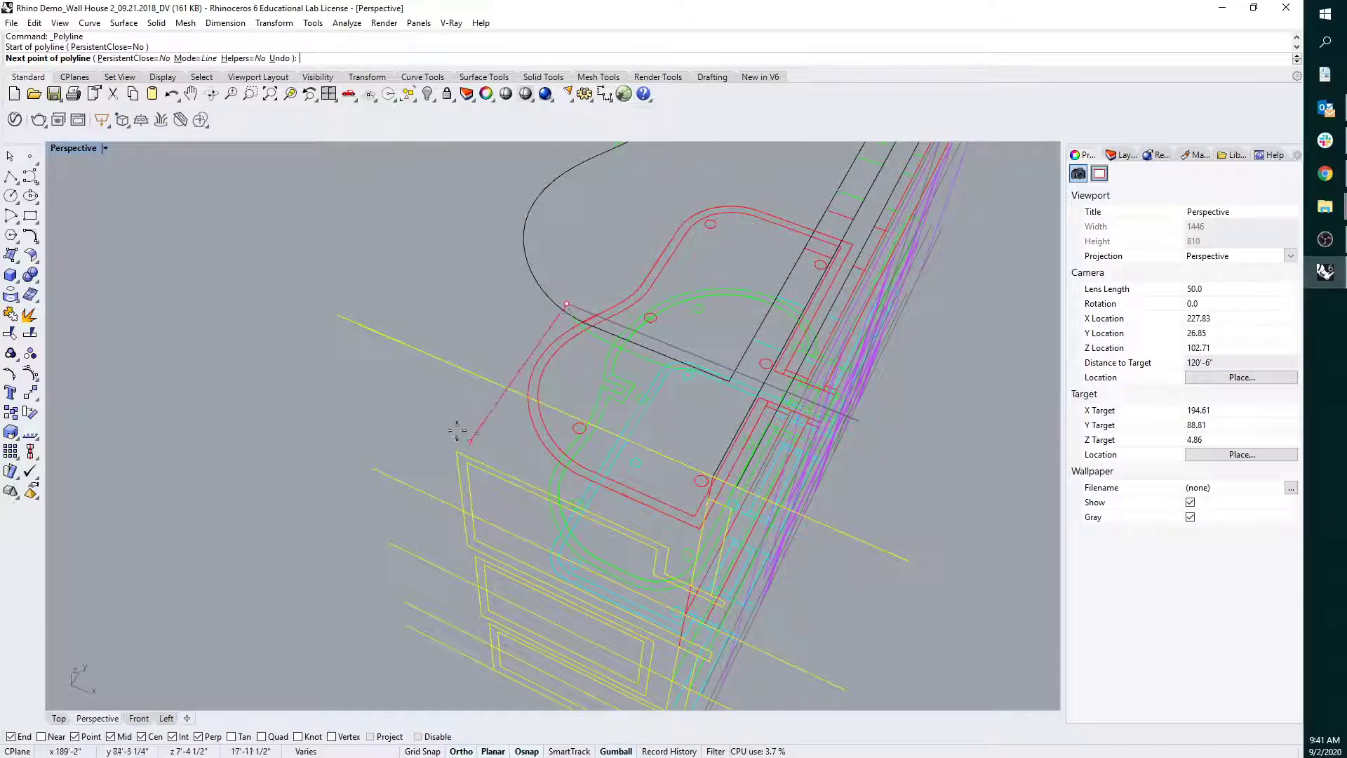
click(423, 489)
key(Return)
Move the section along the new guide, from its outer end to the end of the cut line.
click(452, 484)
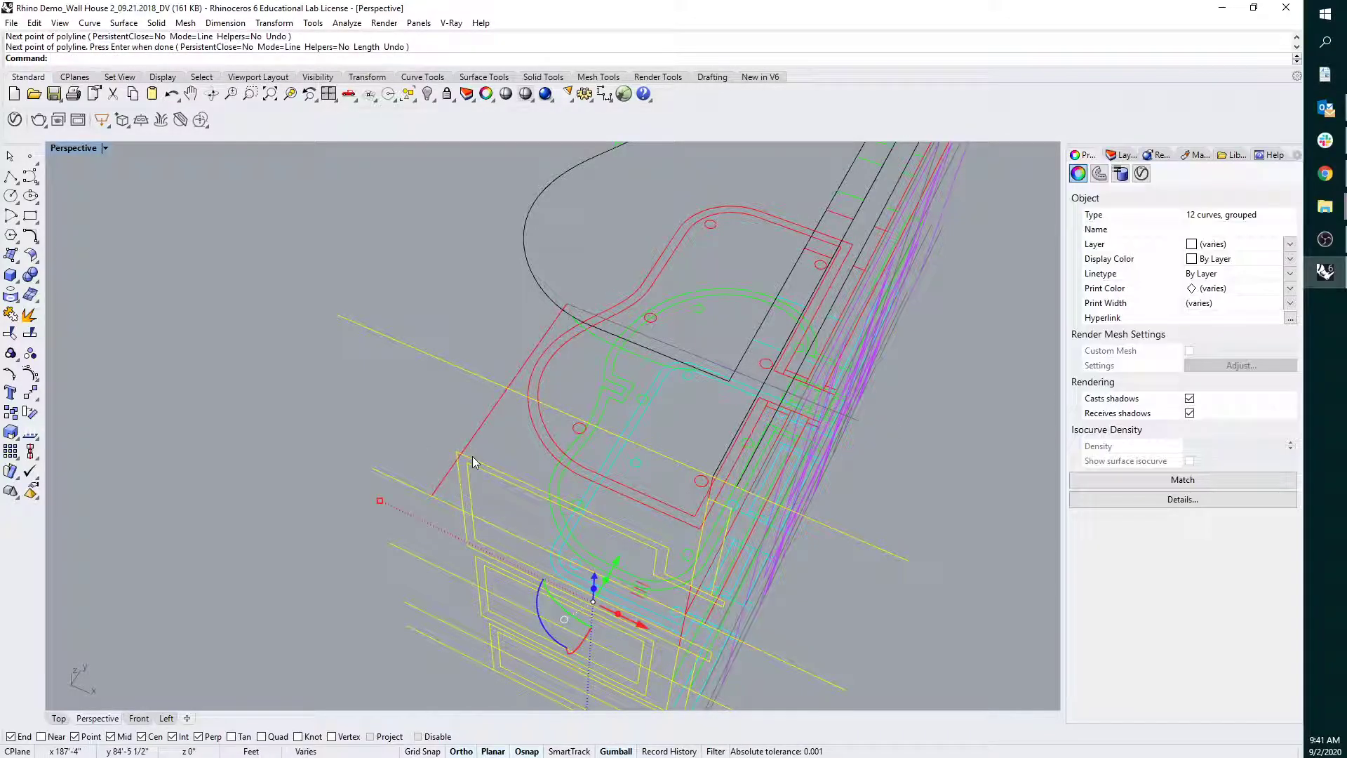
text(Move)
key(Return)
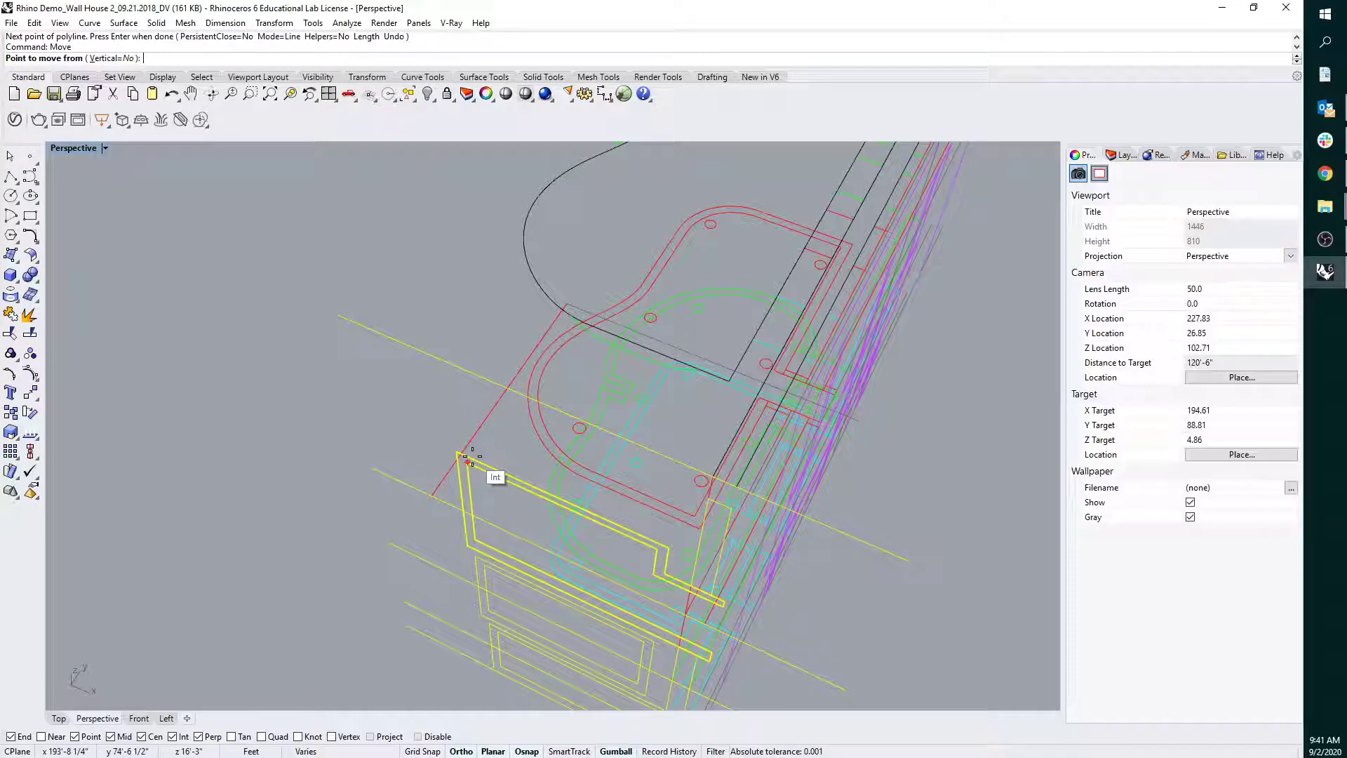
click(433, 495)
click(567, 304)
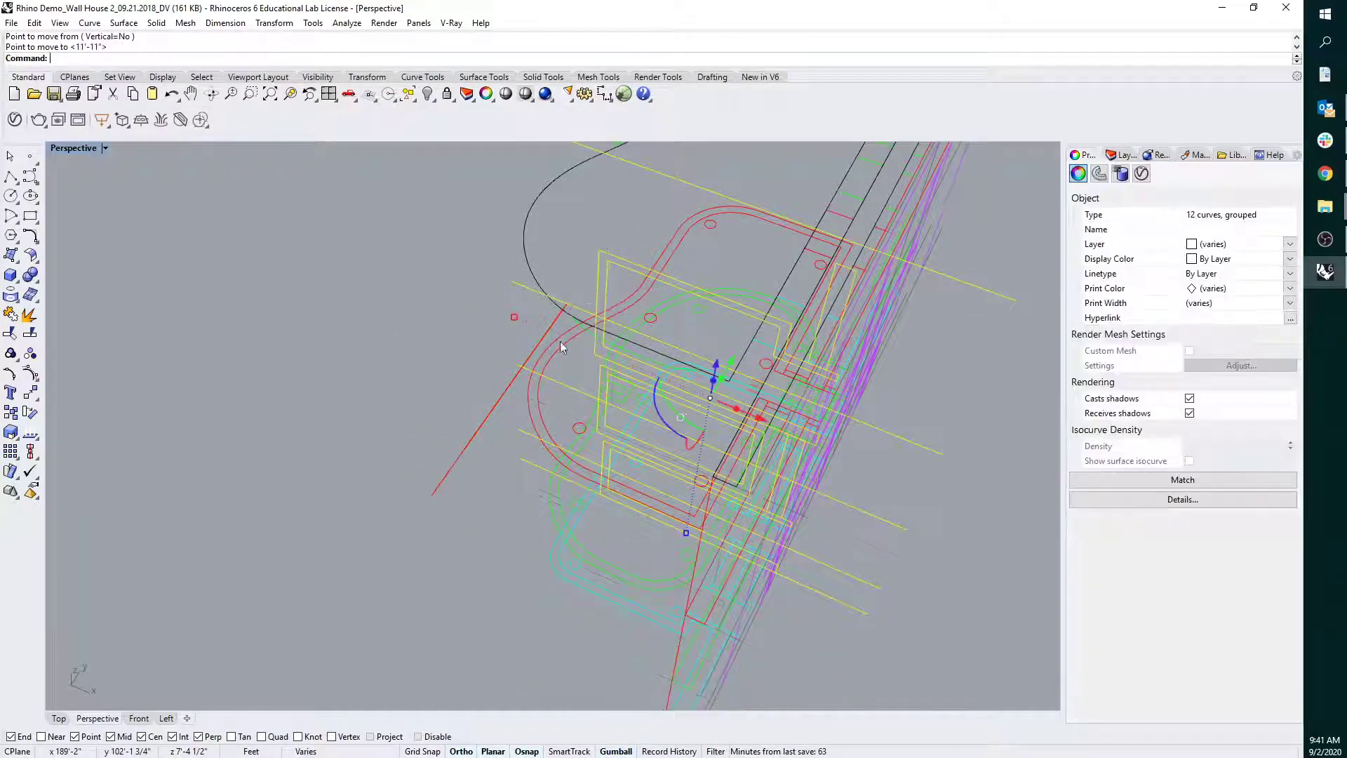
scroll(524, 424, down, 4)
Delete both guide lines, the horizontal one at the cut line and the vertical one at the wall corner.
click(474, 453)
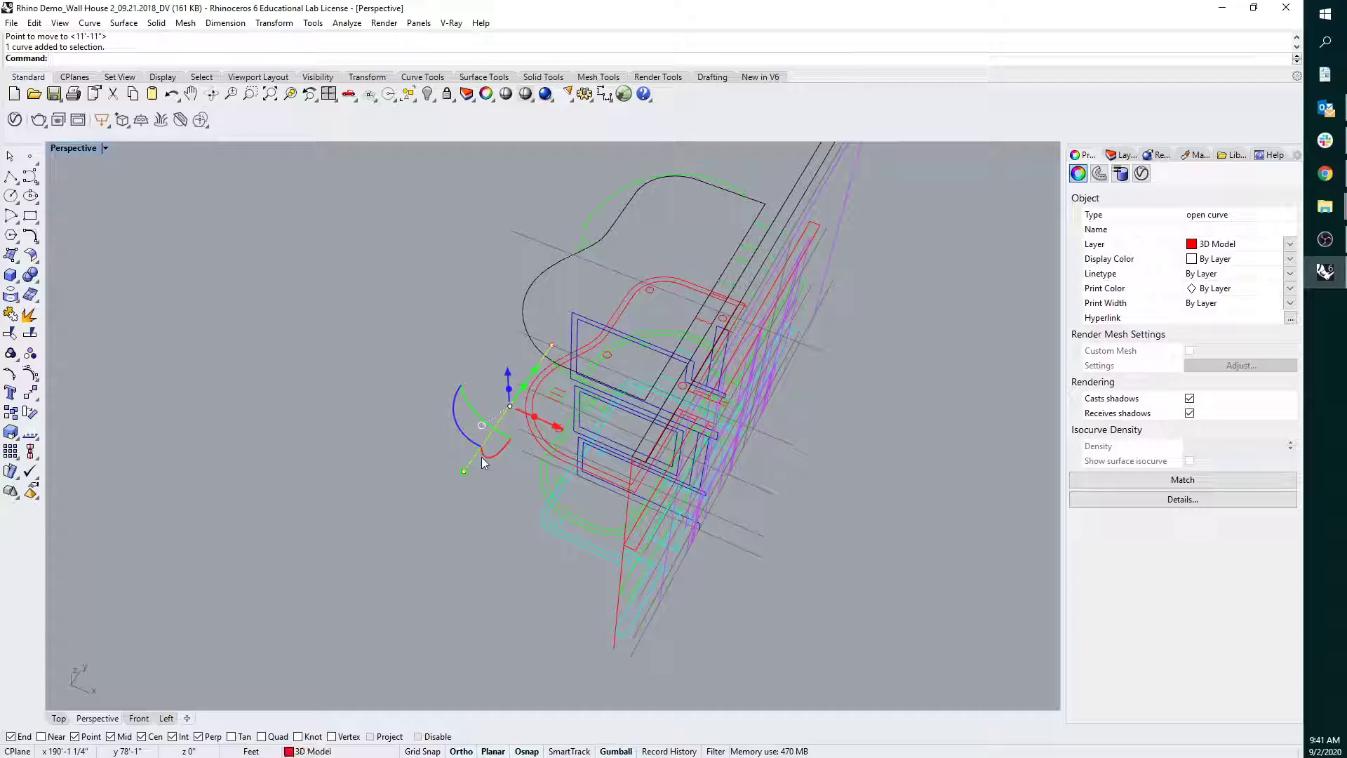
key(Delete)
key(End)
right_drag(621, 444, 545, 387)
click(723, 358)
key(Delete)
Examine how the repositioned section intersects the stacked floor plans and meets the wall.
scroll(546, 406, up, 10)
scroll(546, 410, up, 4)
scroll(588, 412, down, 14)
scroll(582, 466, up, 16)
scroll(536, 461, down, 10)
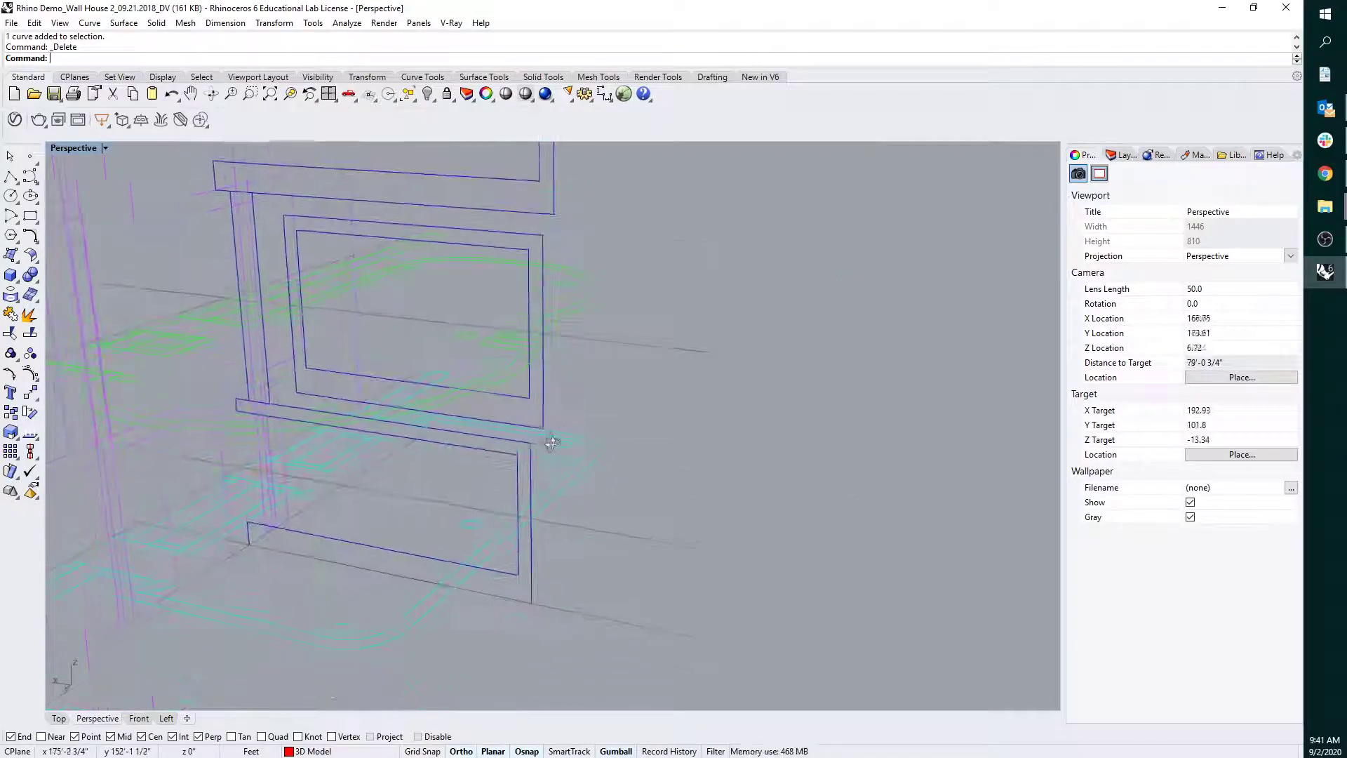
scroll(506, 523, down, 10)
right_drag(461, 512, 281, 479)
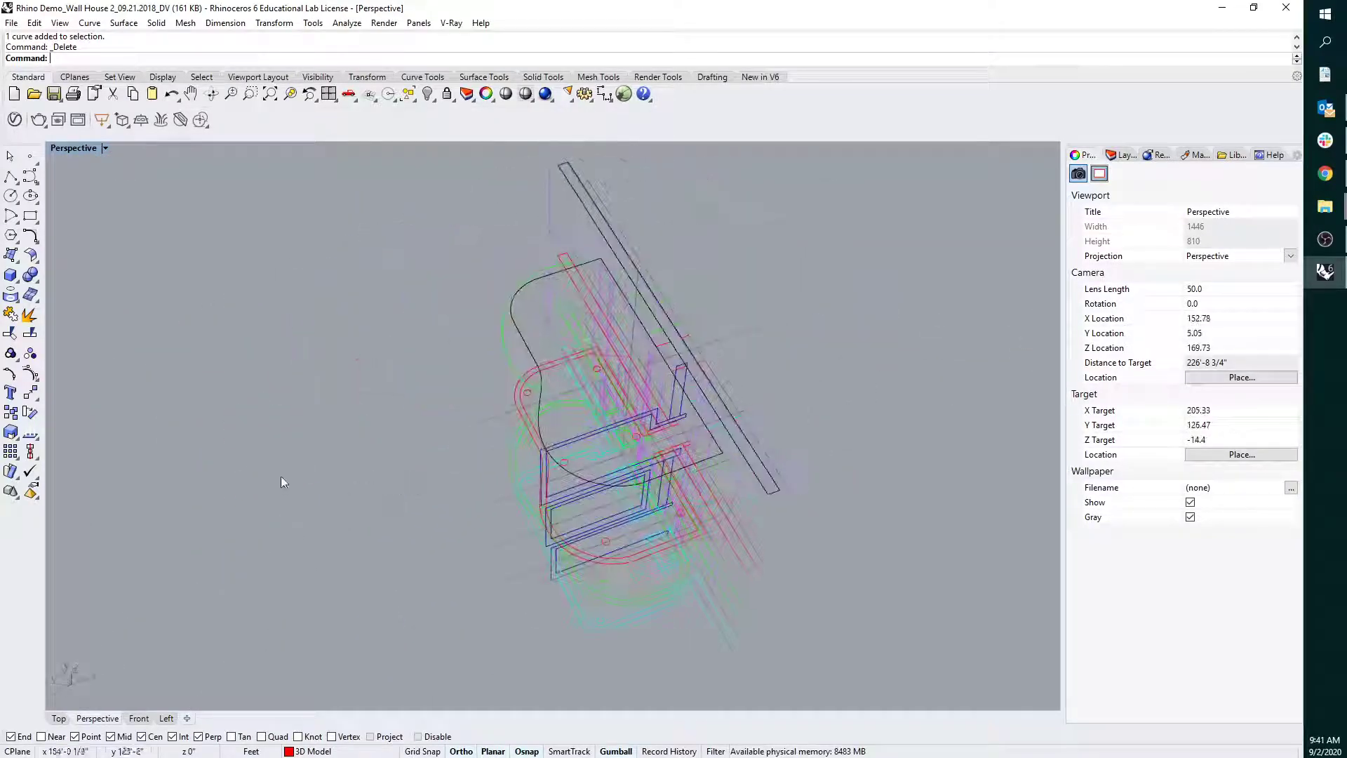
scroll(488, 306, down, 6)
right_drag(572, 414, 459, 351)
scroll(495, 351, up, 4)
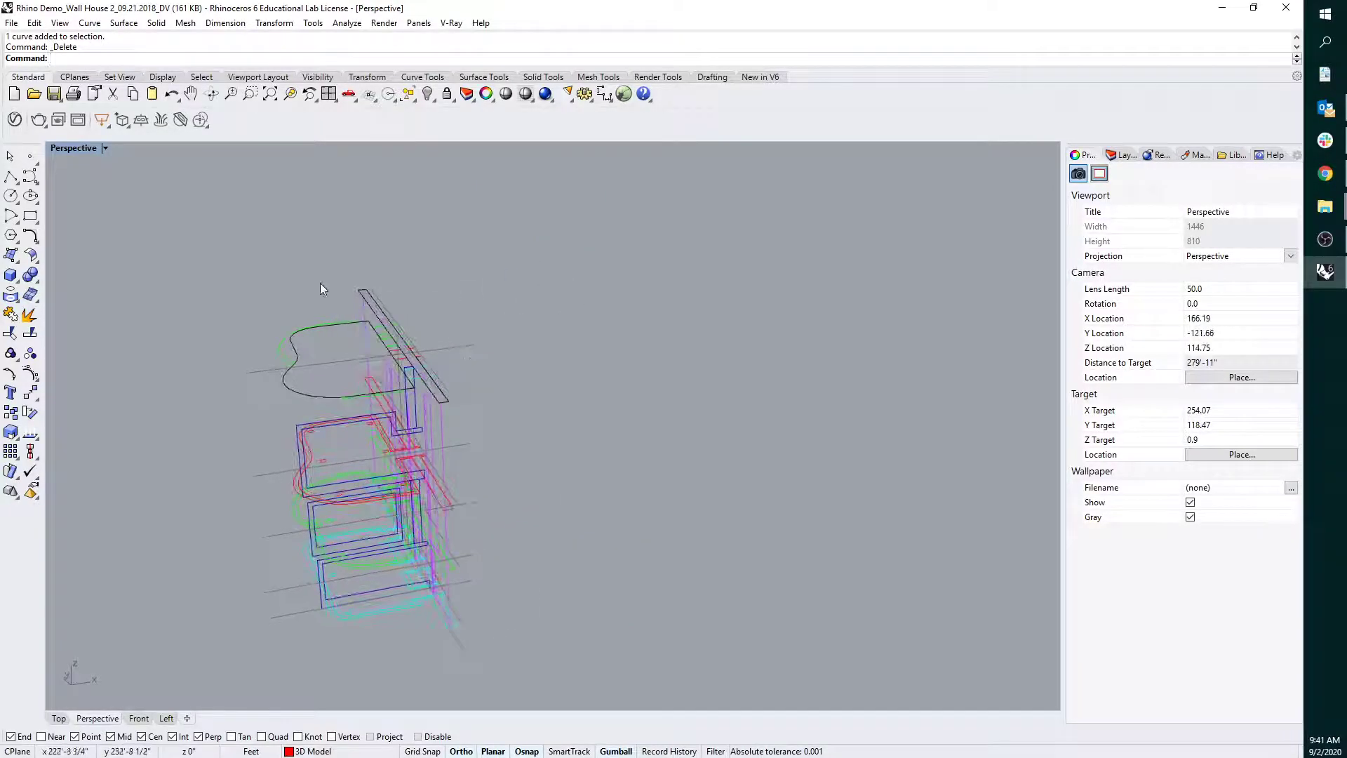
Draw a rectangle over the long wall's outline in the roof plan, snapping to its opposite corners.
click(30, 216)
scroll(378, 287, up, 10)
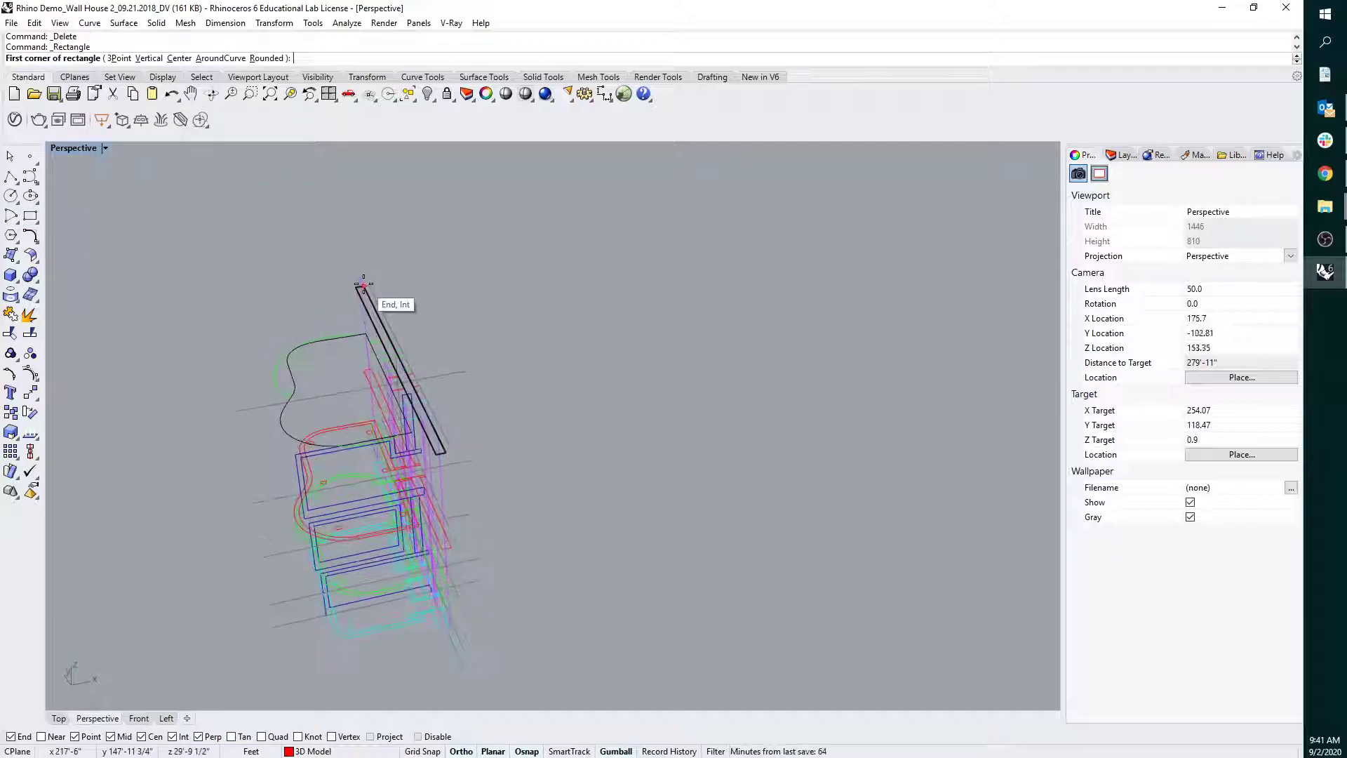
click(342, 301)
scroll(343, 301, down, 12)
scroll(421, 504, up, 8)
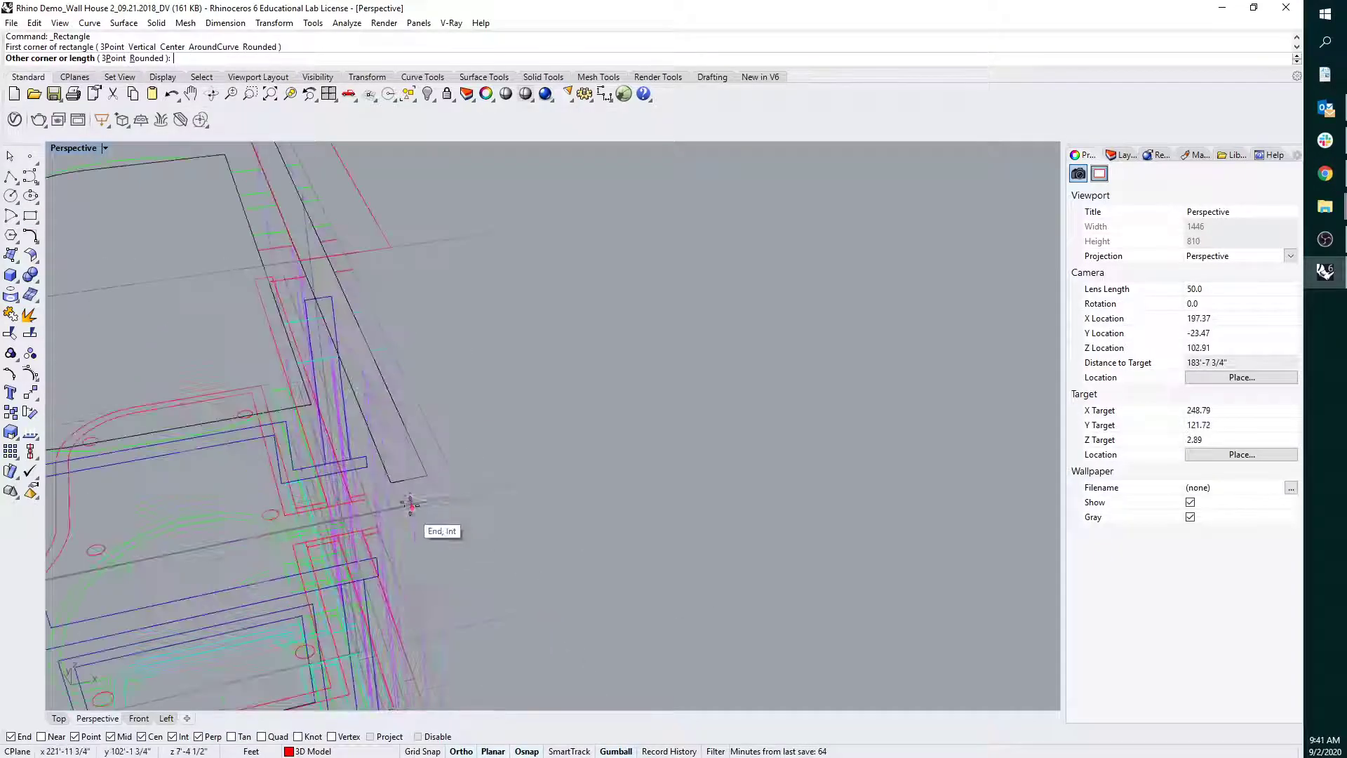
click(426, 476)
click(421, 483)
click(469, 516)
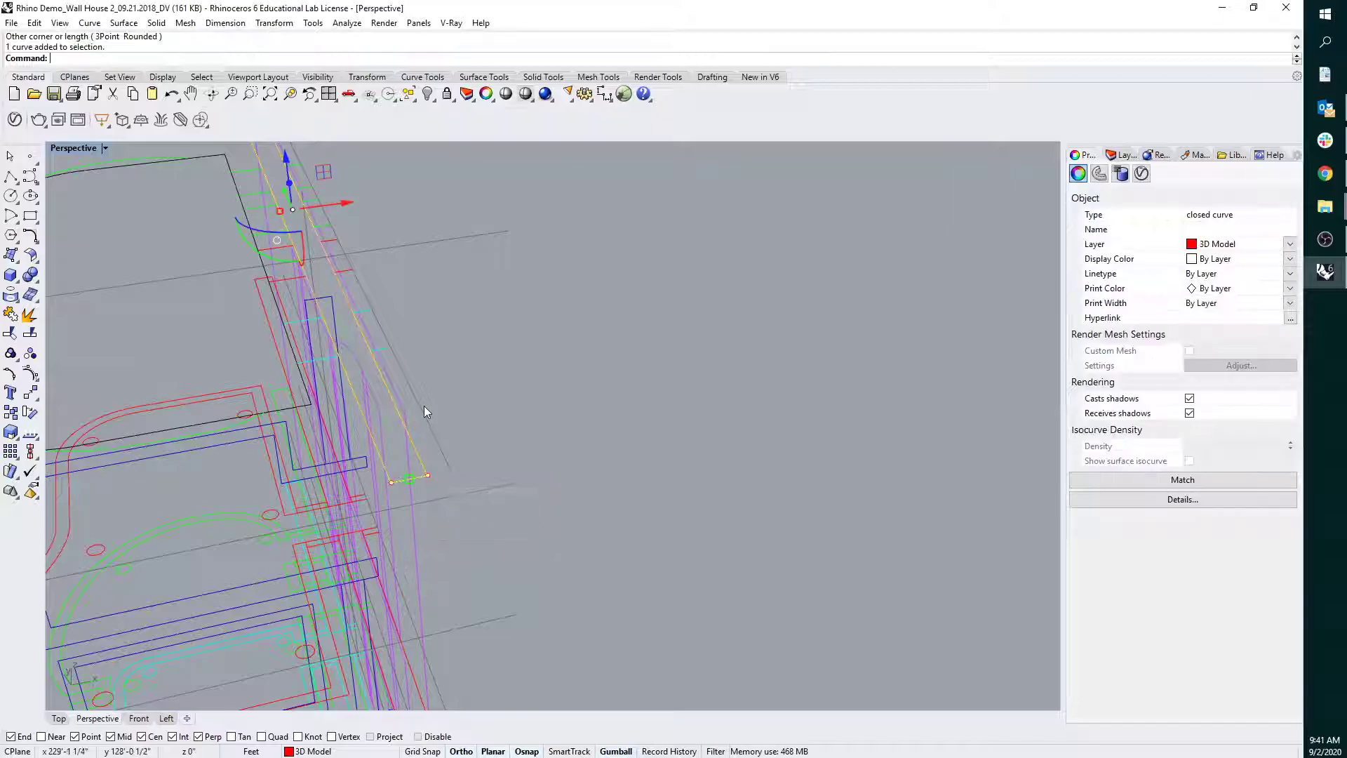
Extrude the wall rectangle down to the ground line with ExtrudeCrv as a solid.
scroll(429, 412, down, 8)
text(rudeCrv)
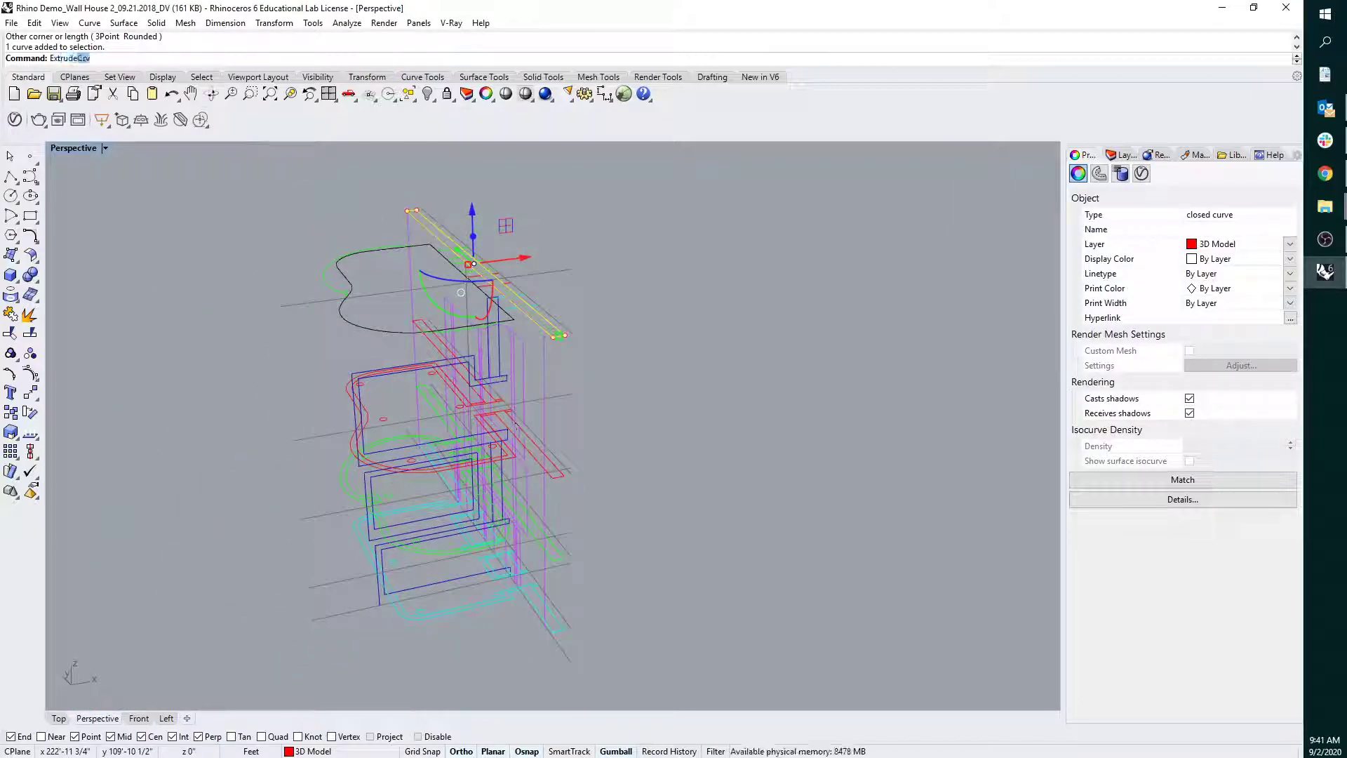
key(Return)
right_drag(578, 664, 576, 621)
click(563, 613)
shift+right_drag(597, 577, 761, 368)
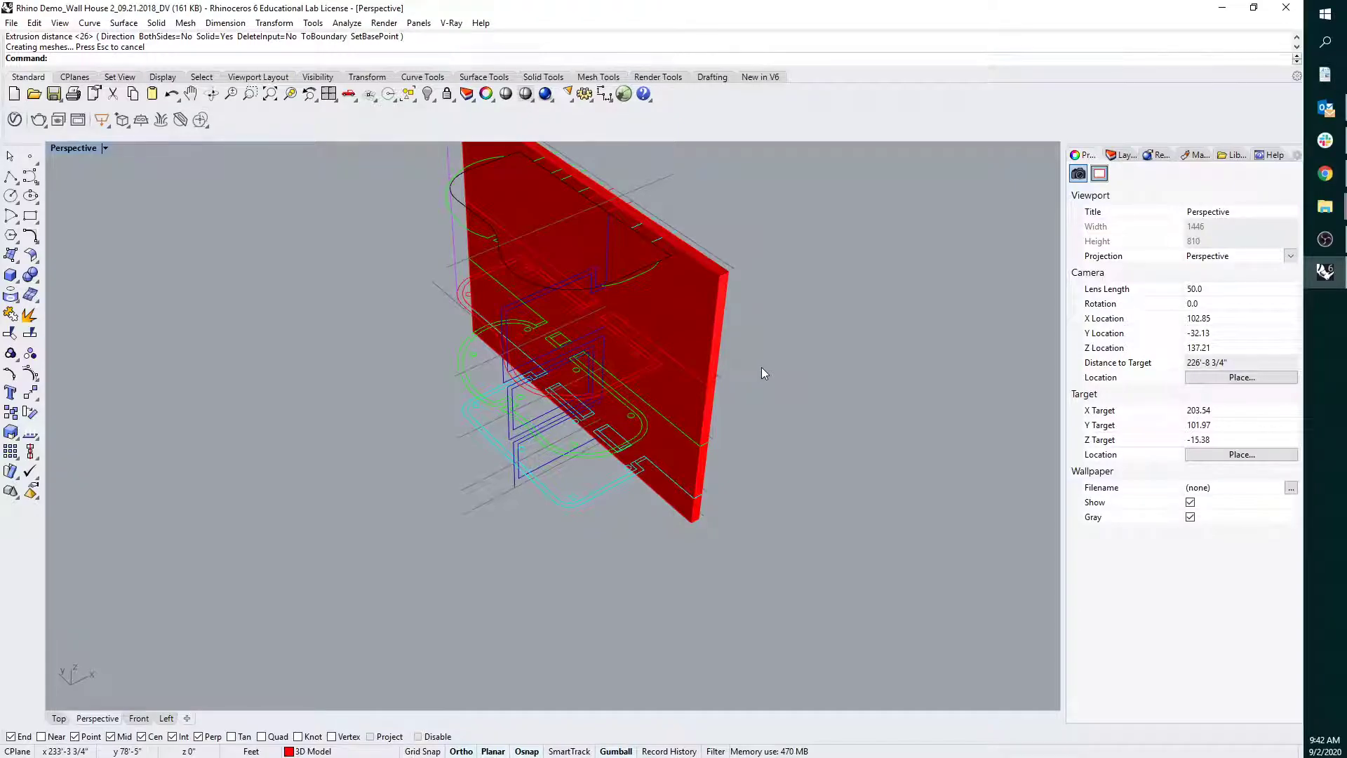
Copy the green floor plan to an empty area well clear of the stacked drawings.
scroll(593, 318, up, 5)
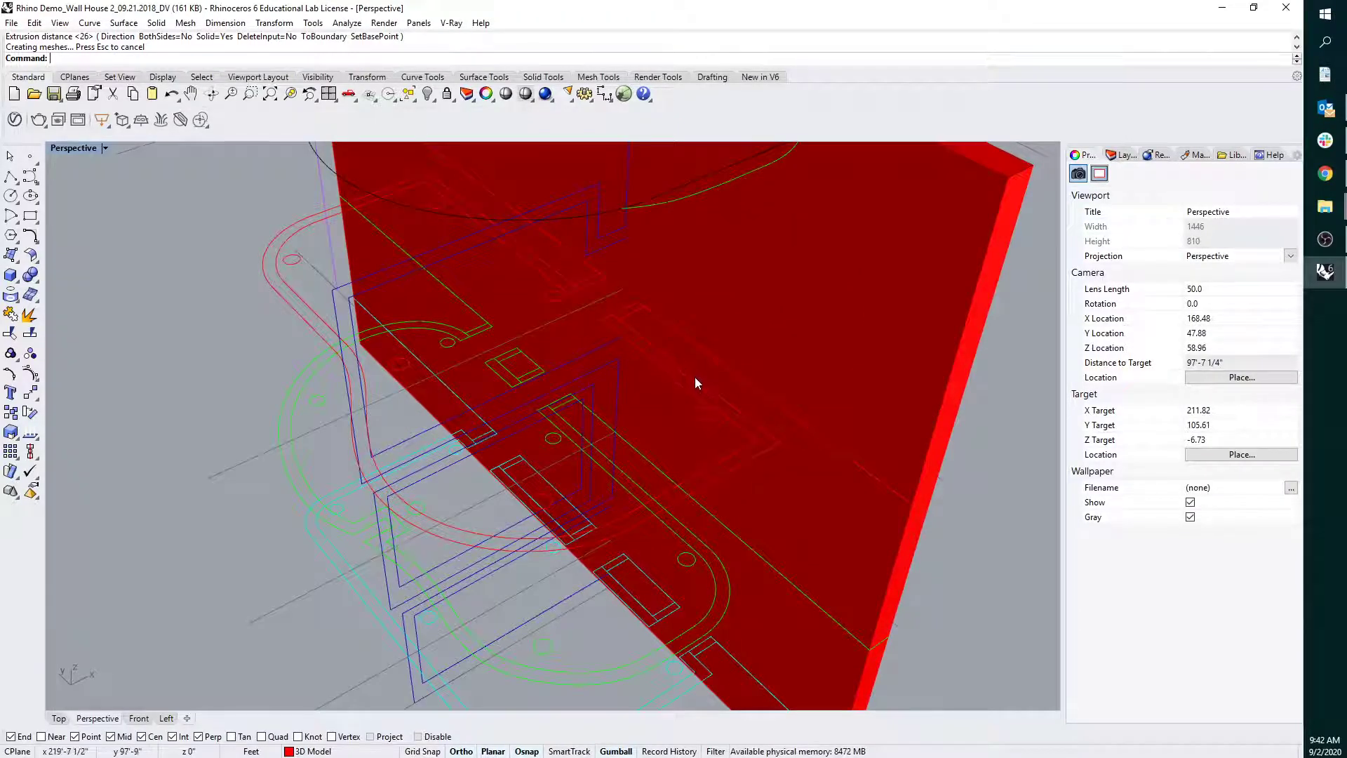
right_drag(545, 526, 629, 417)
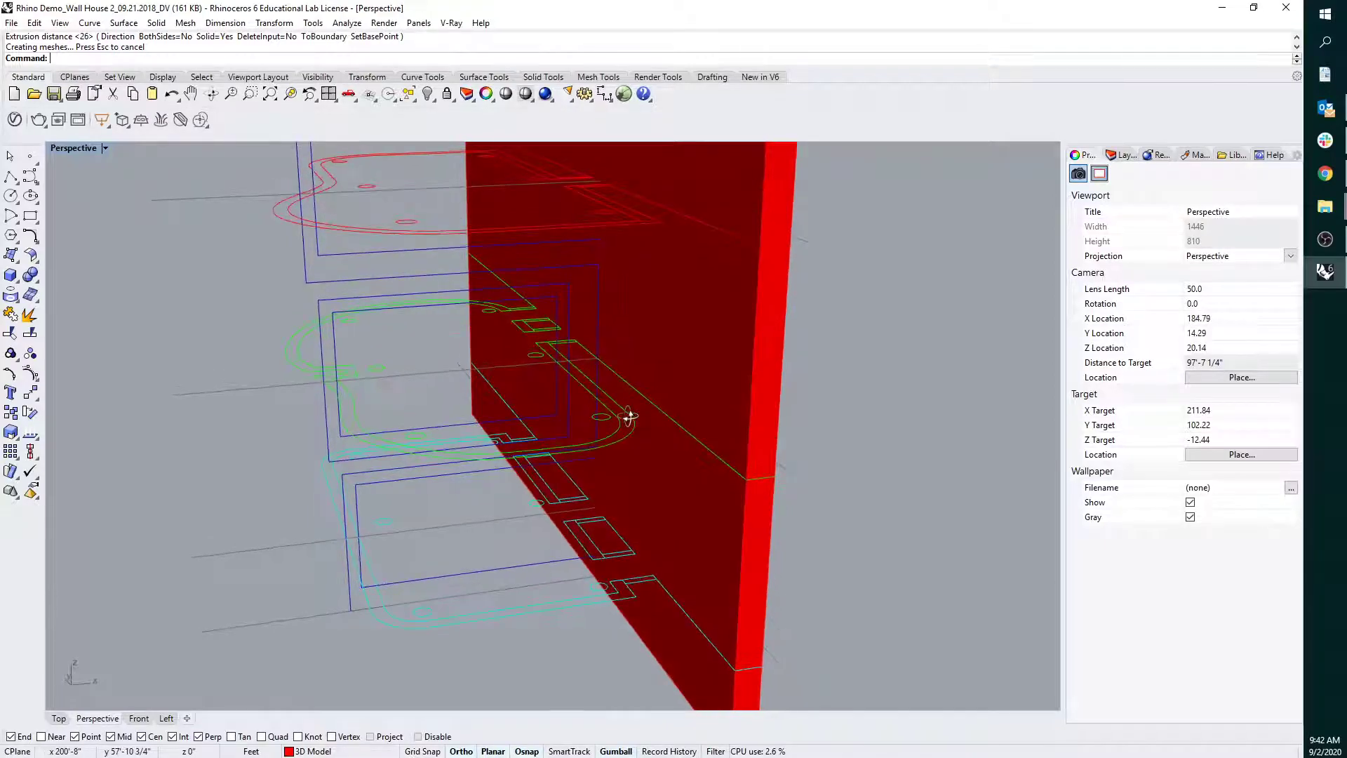
click(344, 423)
scroll(397, 393, down, 5)
shift+right_drag(397, 393, 575, 399)
text(Cop)
key(Return)
click(585, 407)
scroll(581, 404, down, 8)
click(295, 415)
key(Return)
Ungroup the curves of the copied green floor plan.
scroll(309, 322, up, 8)
click(309, 322)
right_drag(314, 337, 439, 385)
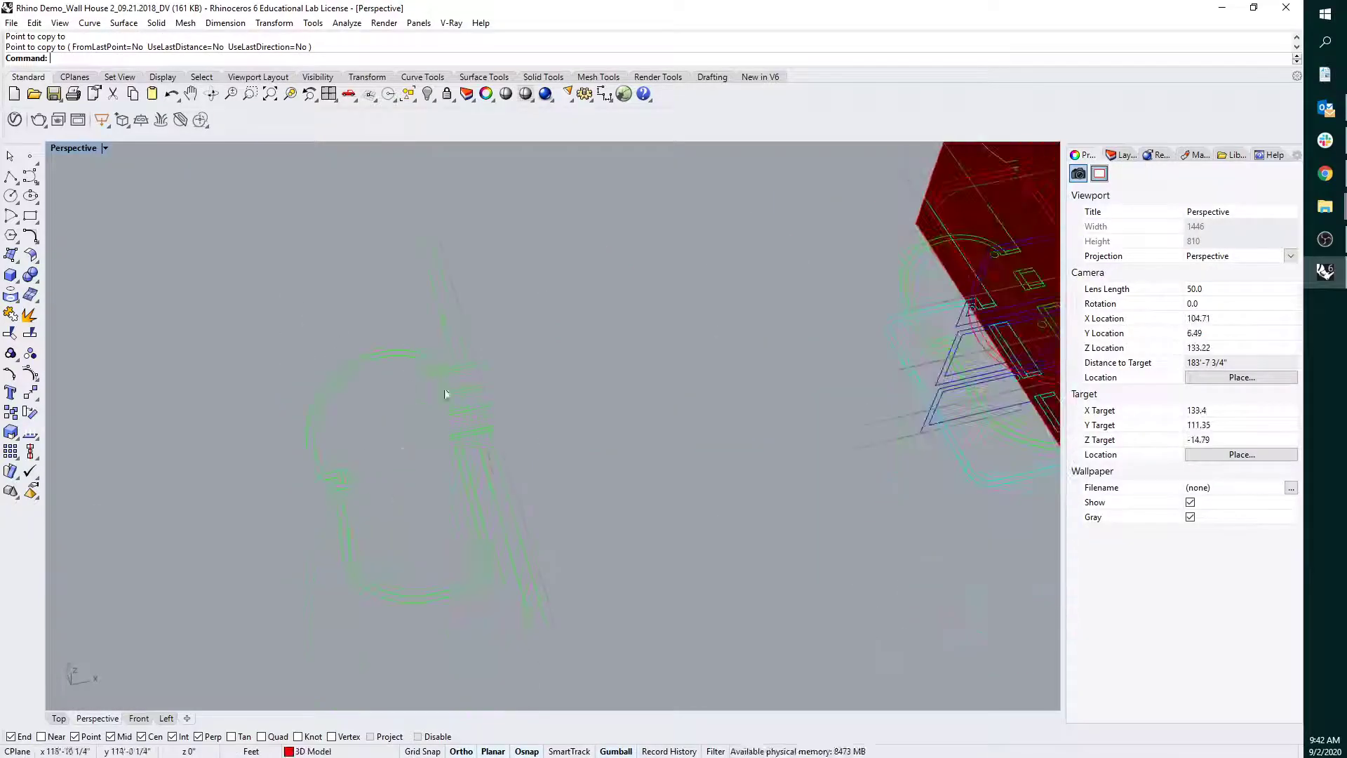
click(458, 390)
key(Return)
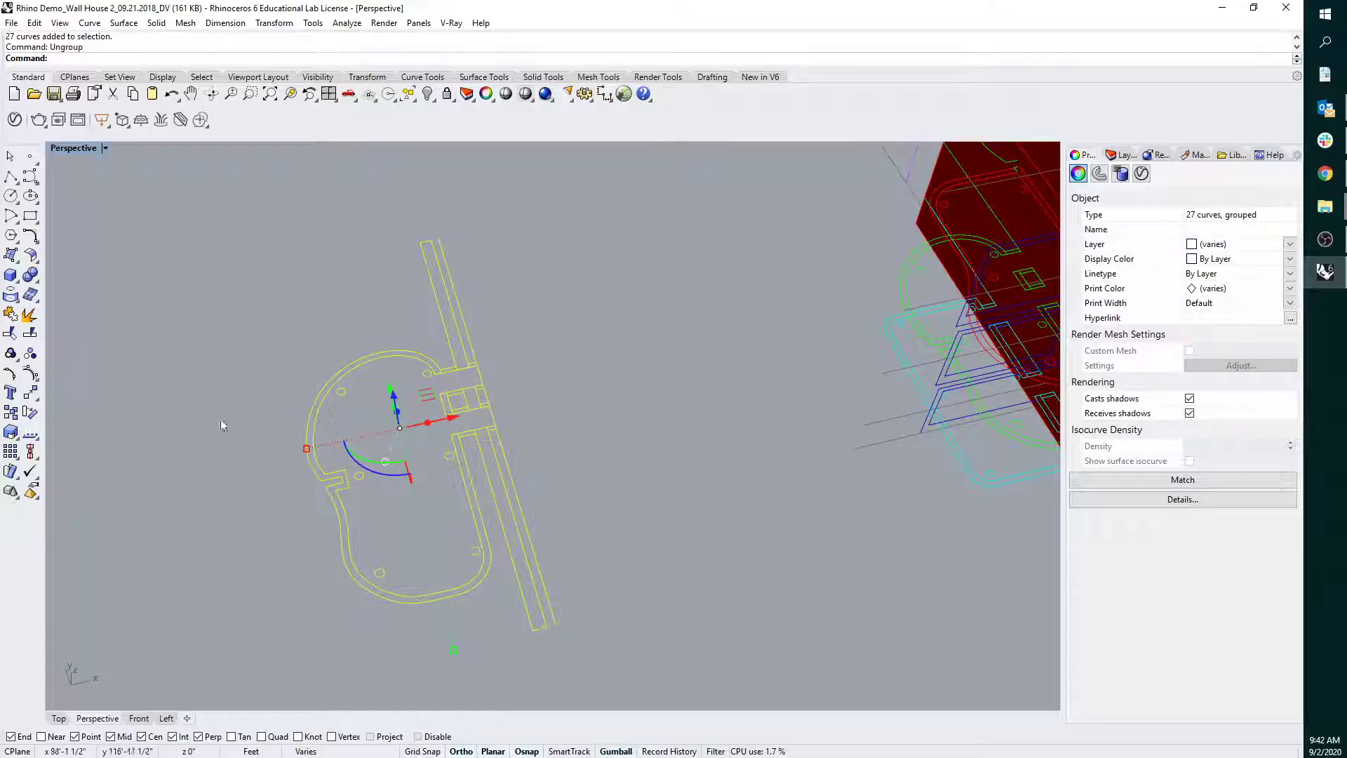
scroll(339, 494, up, 2)
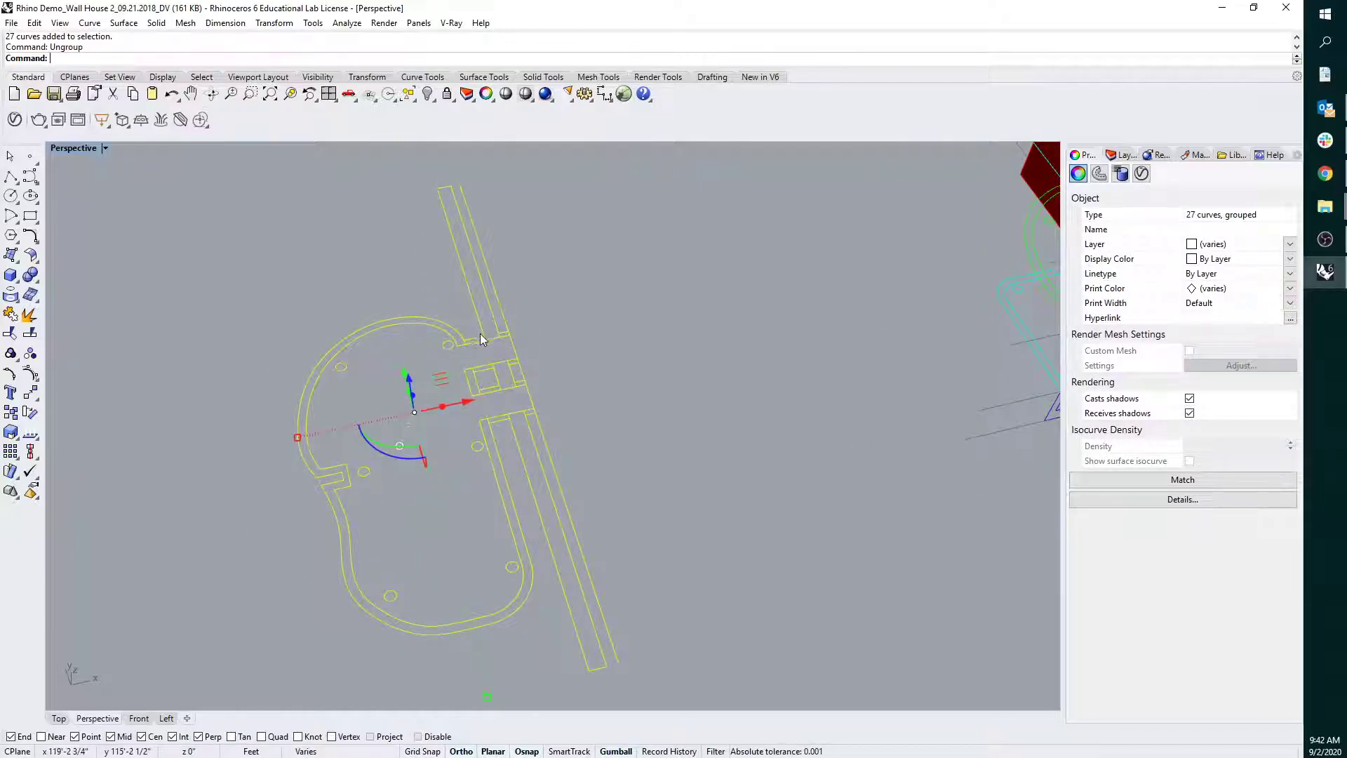
Draw polylines across the two gaps in the copied floor plan's outer outline, snapping to the curve ends.
scroll(480, 335, up, 10)
click(465, 360)
scroll(465, 356, up, 6)
click(456, 316)
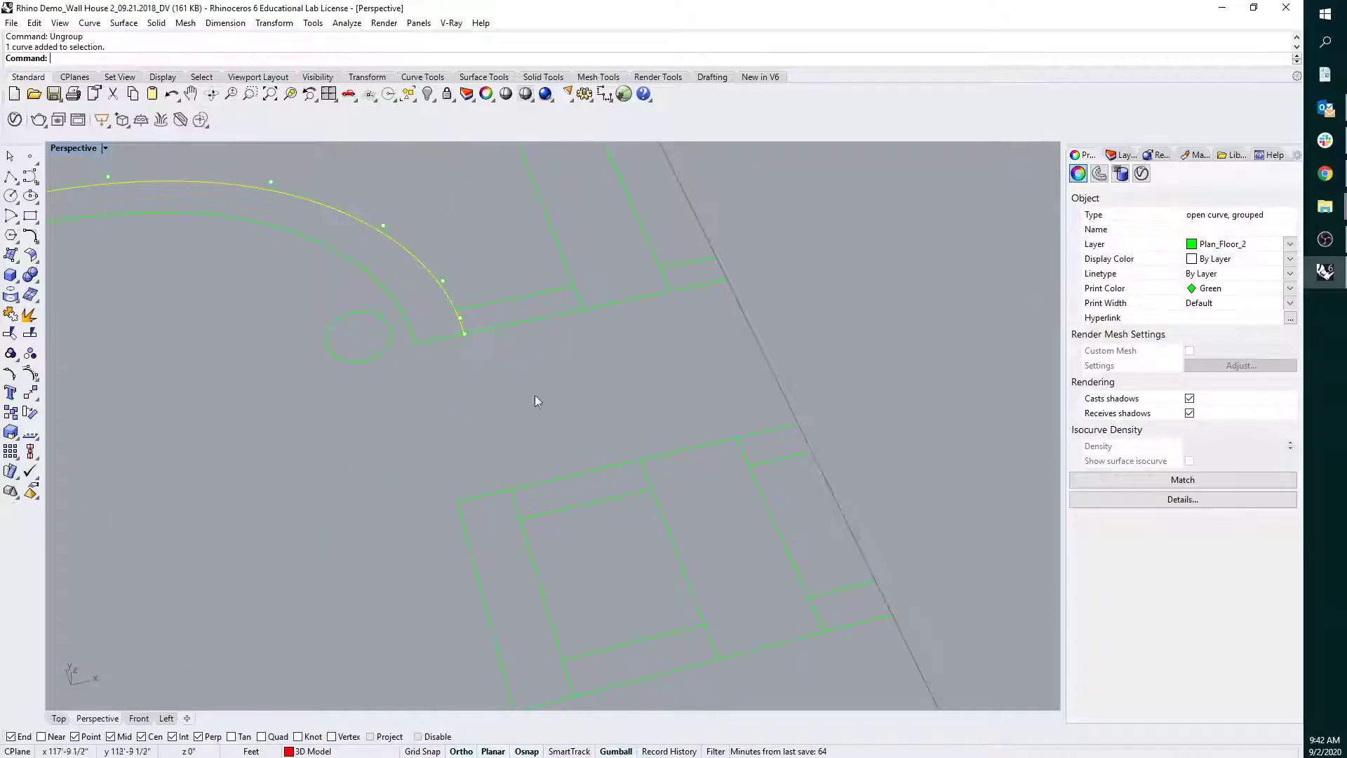
click(520, 402)
click(8, 176)
click(464, 334)
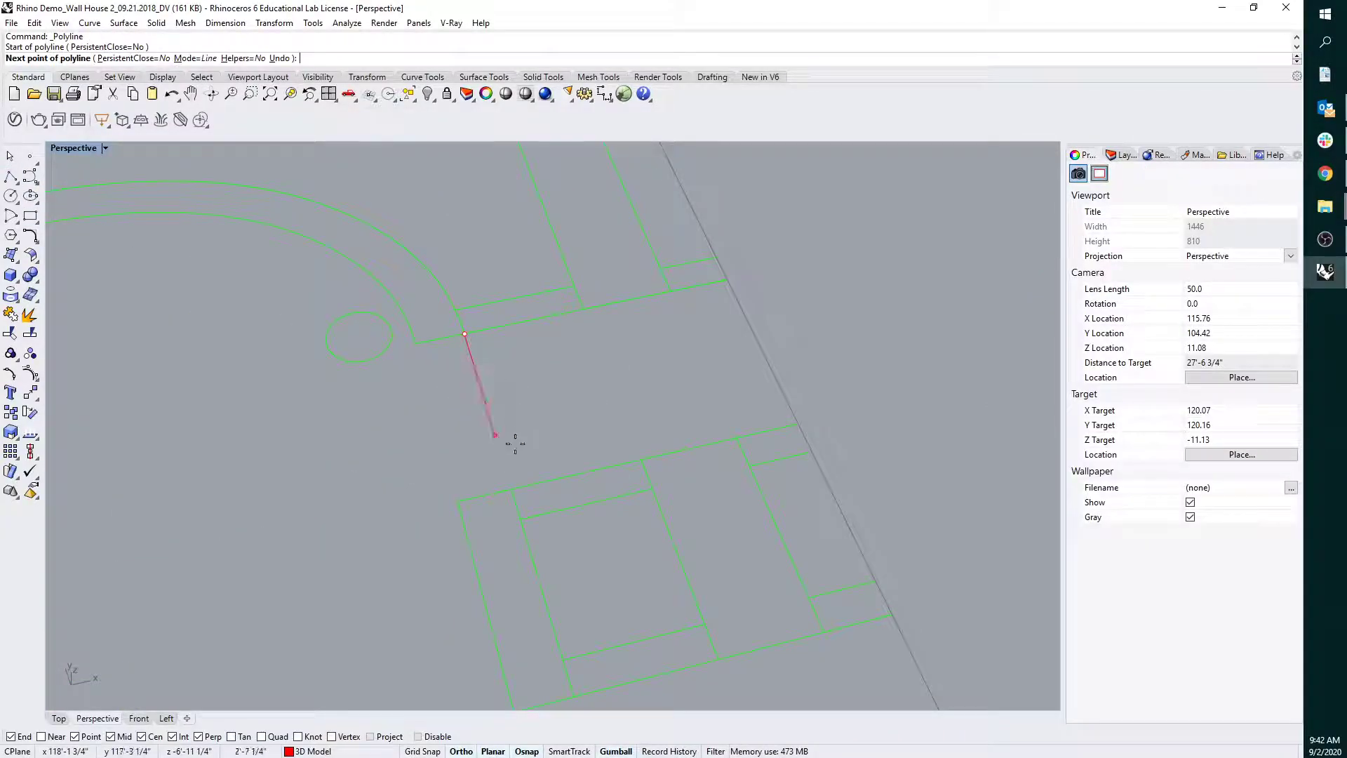
click(507, 483)
scroll(547, 523, down, 4)
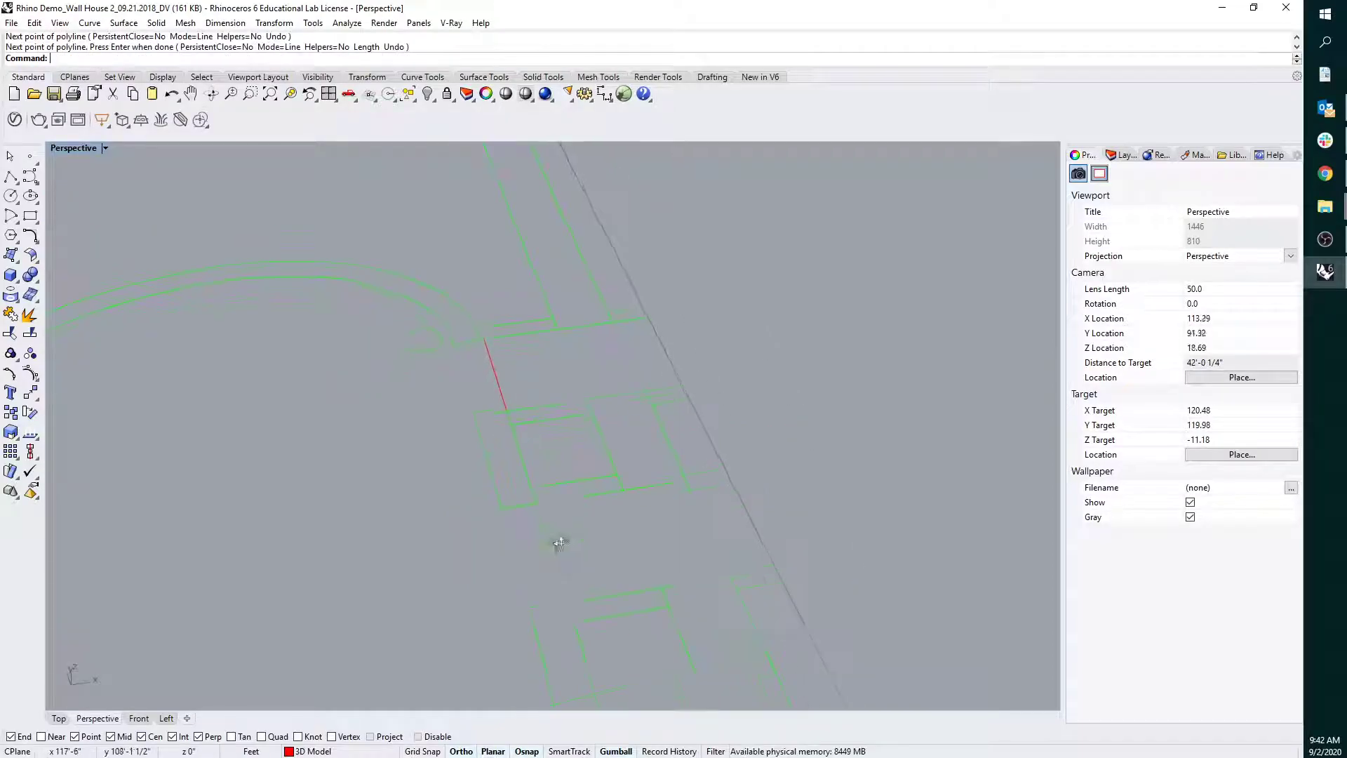
click(551, 582)
key(Return)
key(Return)
scroll(582, 393, down, 5)
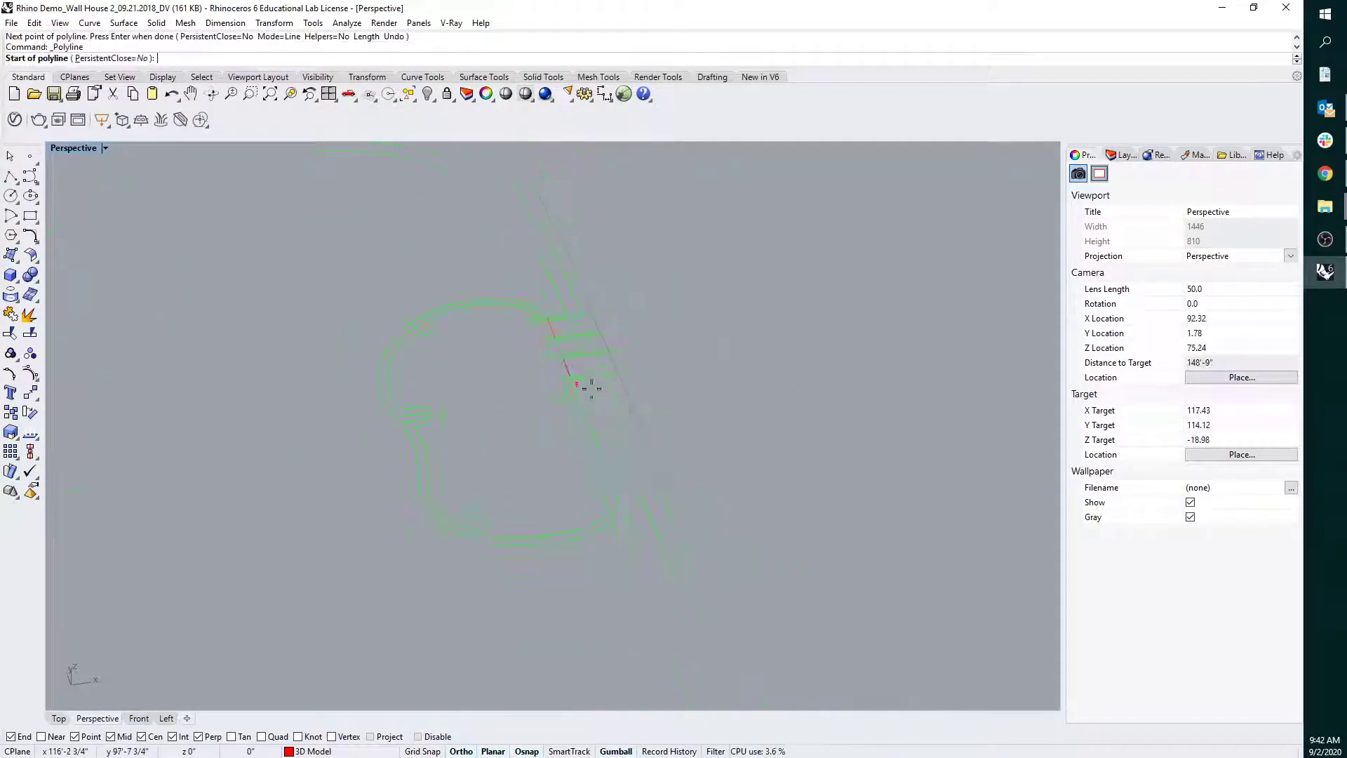
key(Escape)
Join the outer outline curves and the bridging lines into one closed curve.
click(607, 474)
scroll(605, 317, up, 5)
shift+click(587, 294)
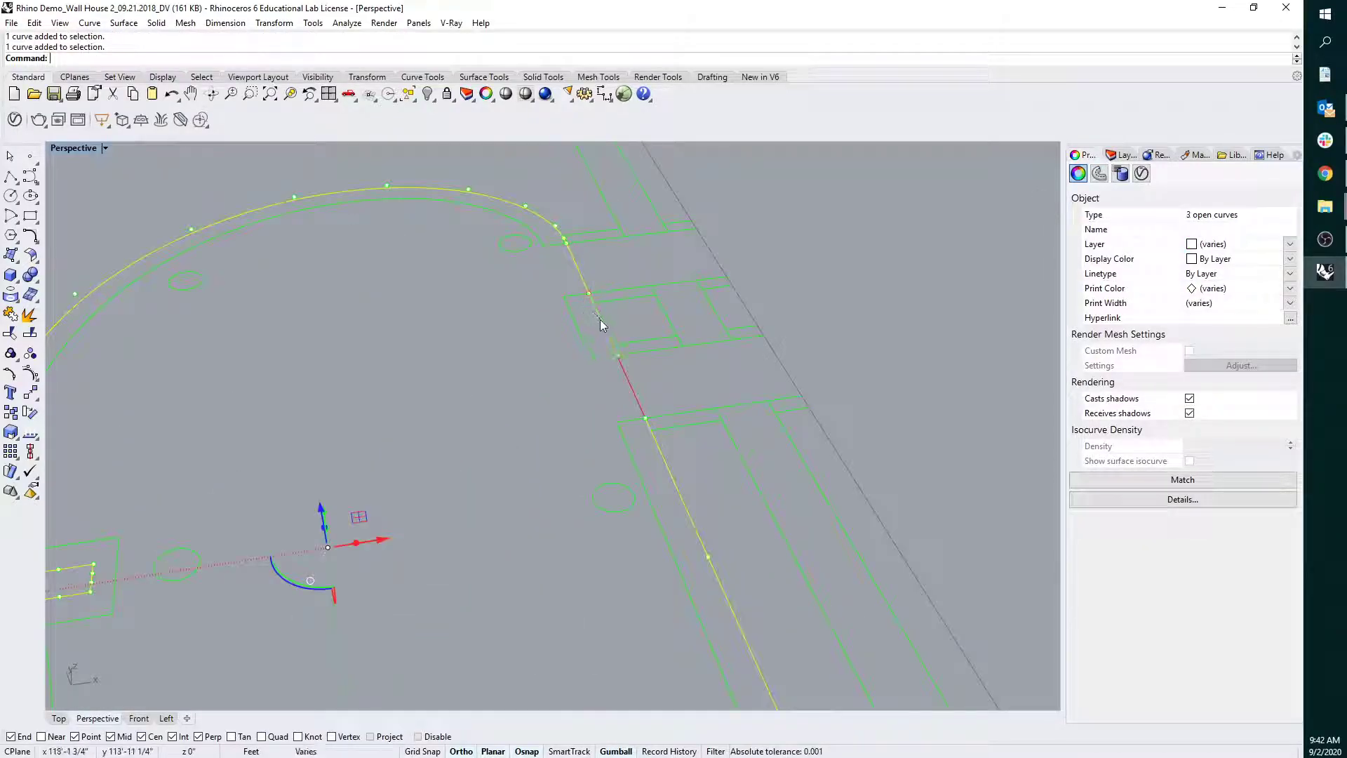
key(Return)
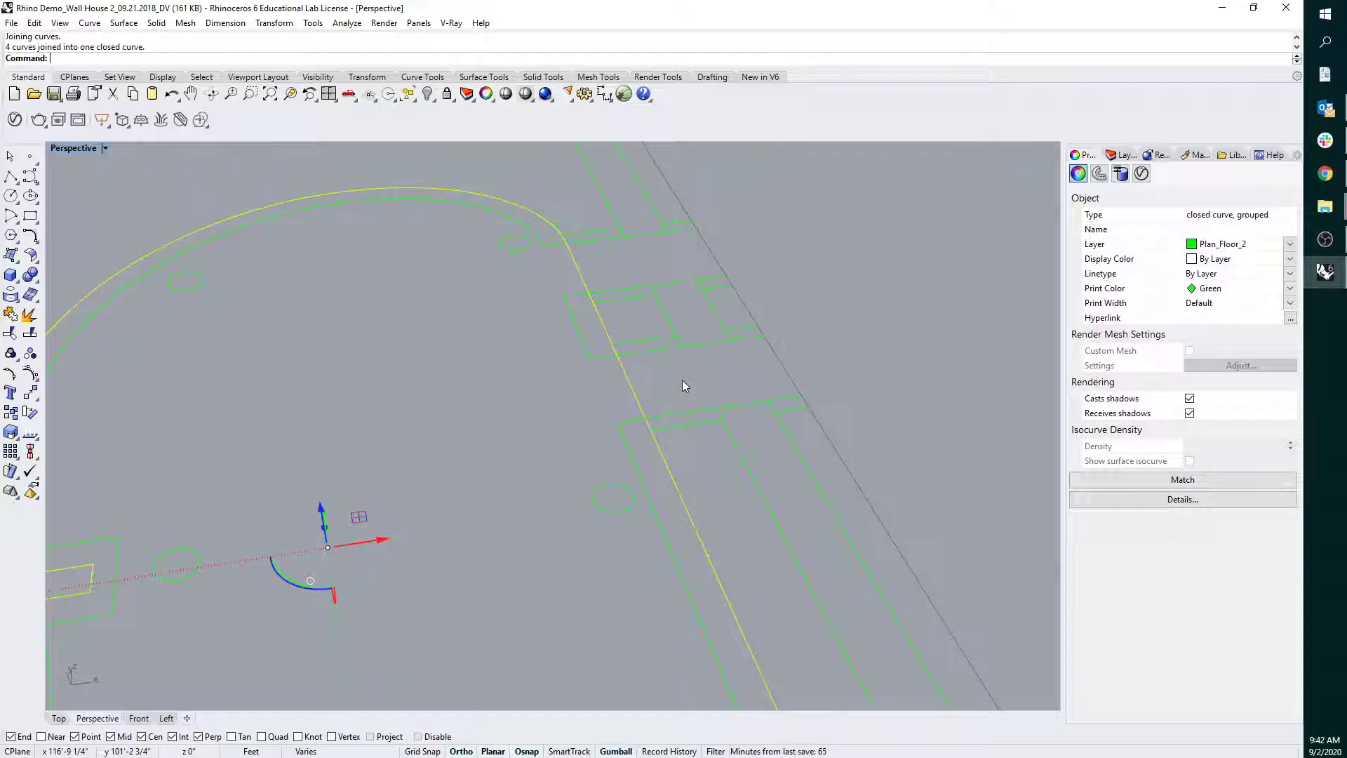
Move the closed outline back onto the stacked drawings, from the copied plan's wall-end corner to the matching corner on the long wall.
scroll(609, 351, down, 5)
text(move)
key(Return)
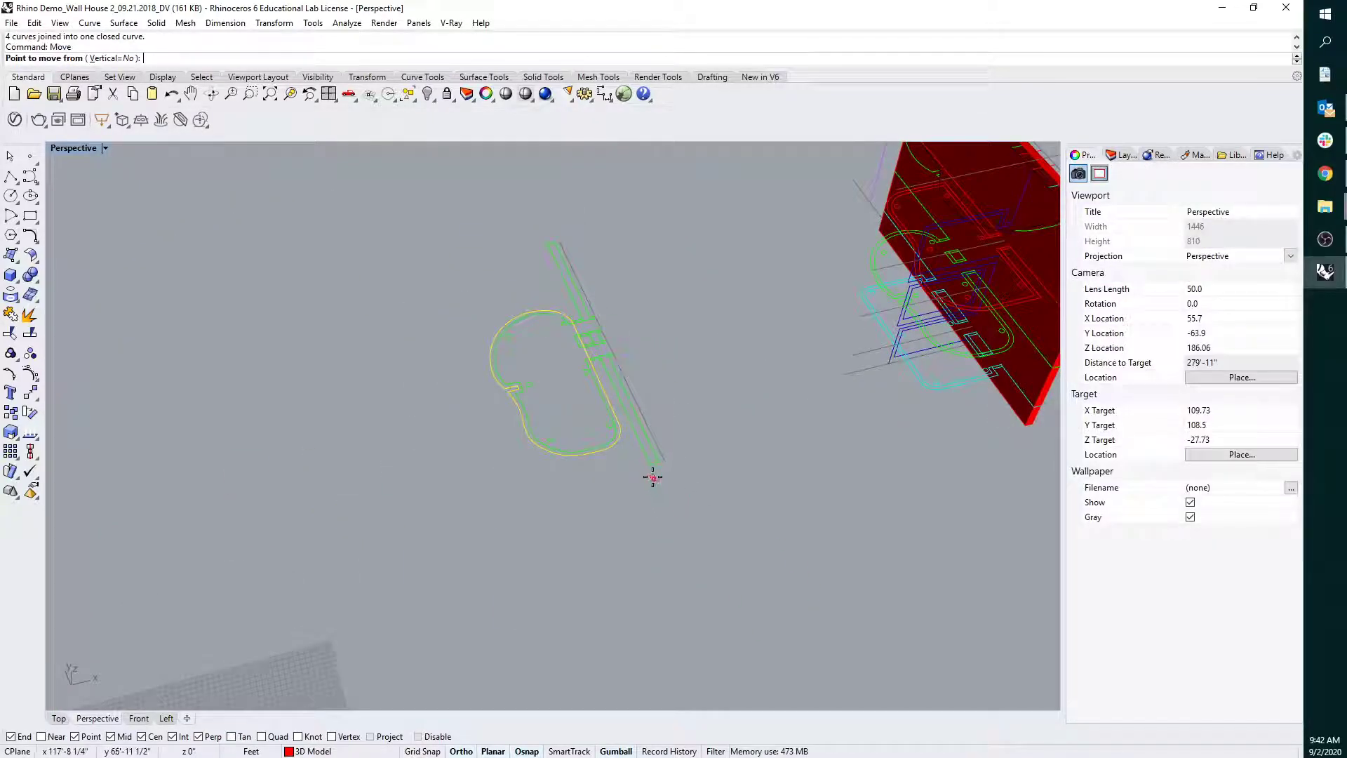
click(653, 479)
scroll(791, 435, up, 6)
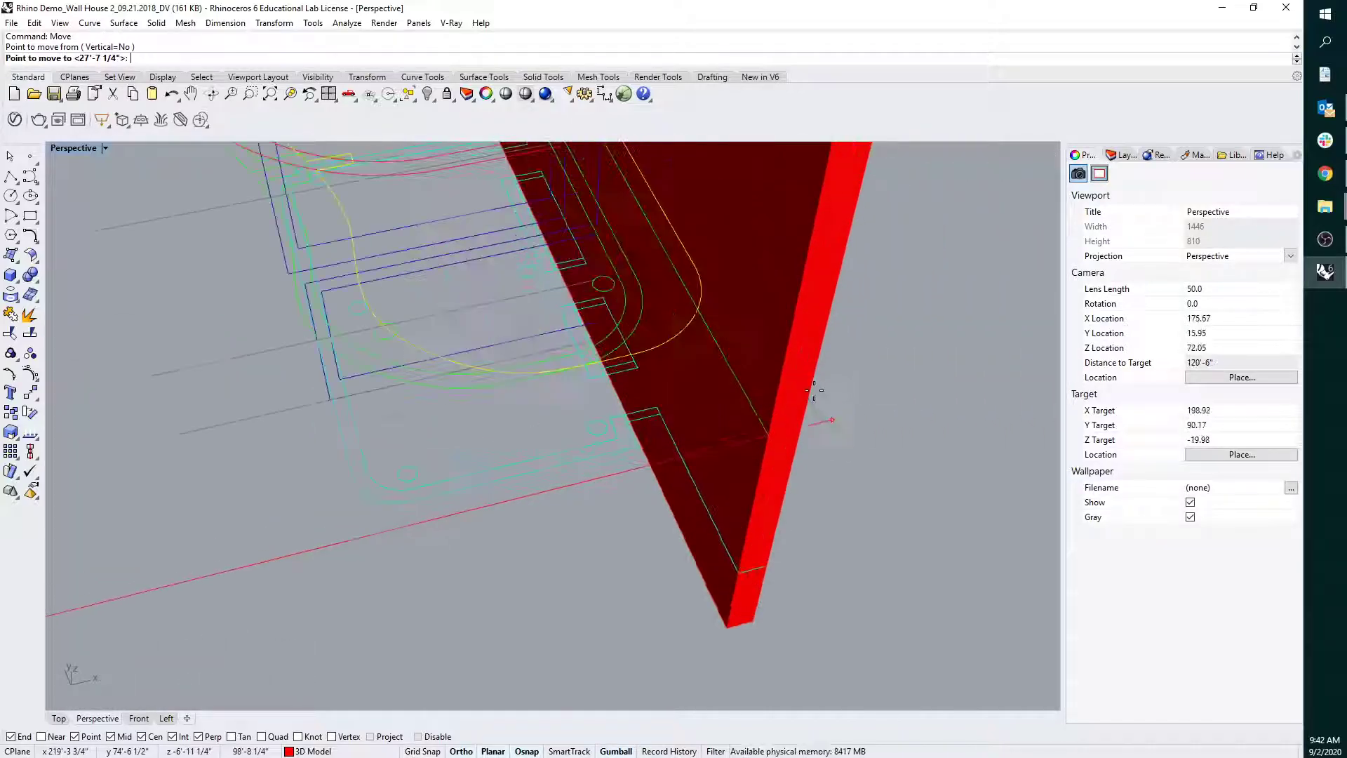
click(772, 441)
Move the outline vertically from the end of the floor line down to the bottom corner of the blue section outline.
right_drag(625, 430, 364, 359)
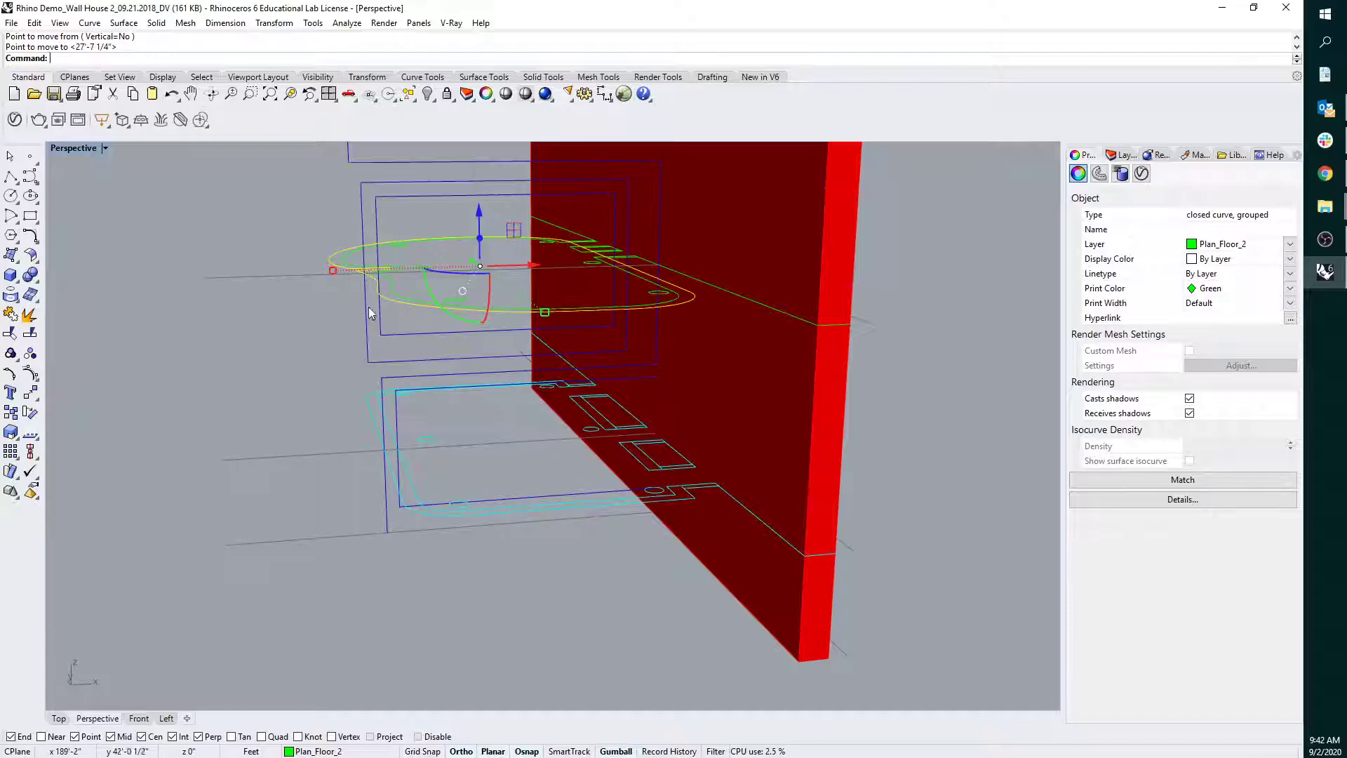
right_drag(371, 314, 378, 329)
key(Return)
text(v)
key(Return)
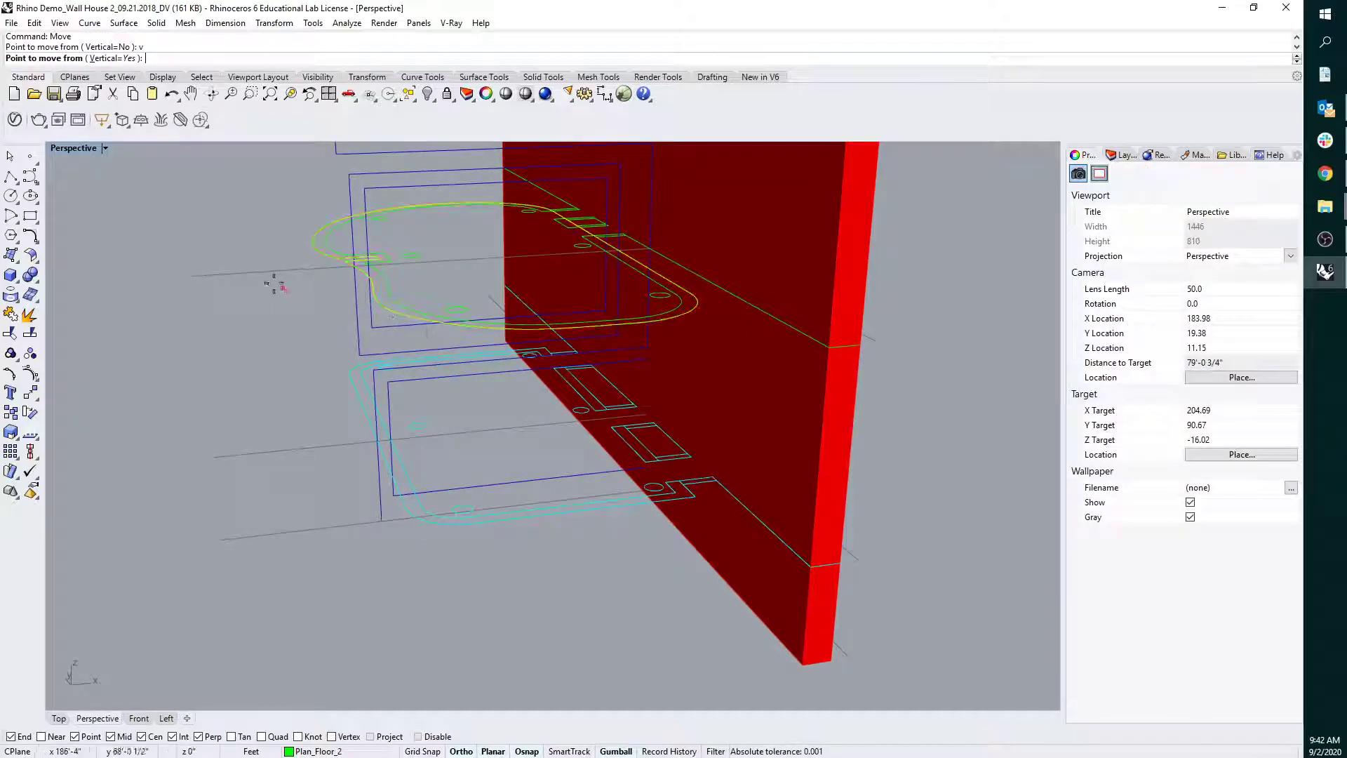
click(195, 274)
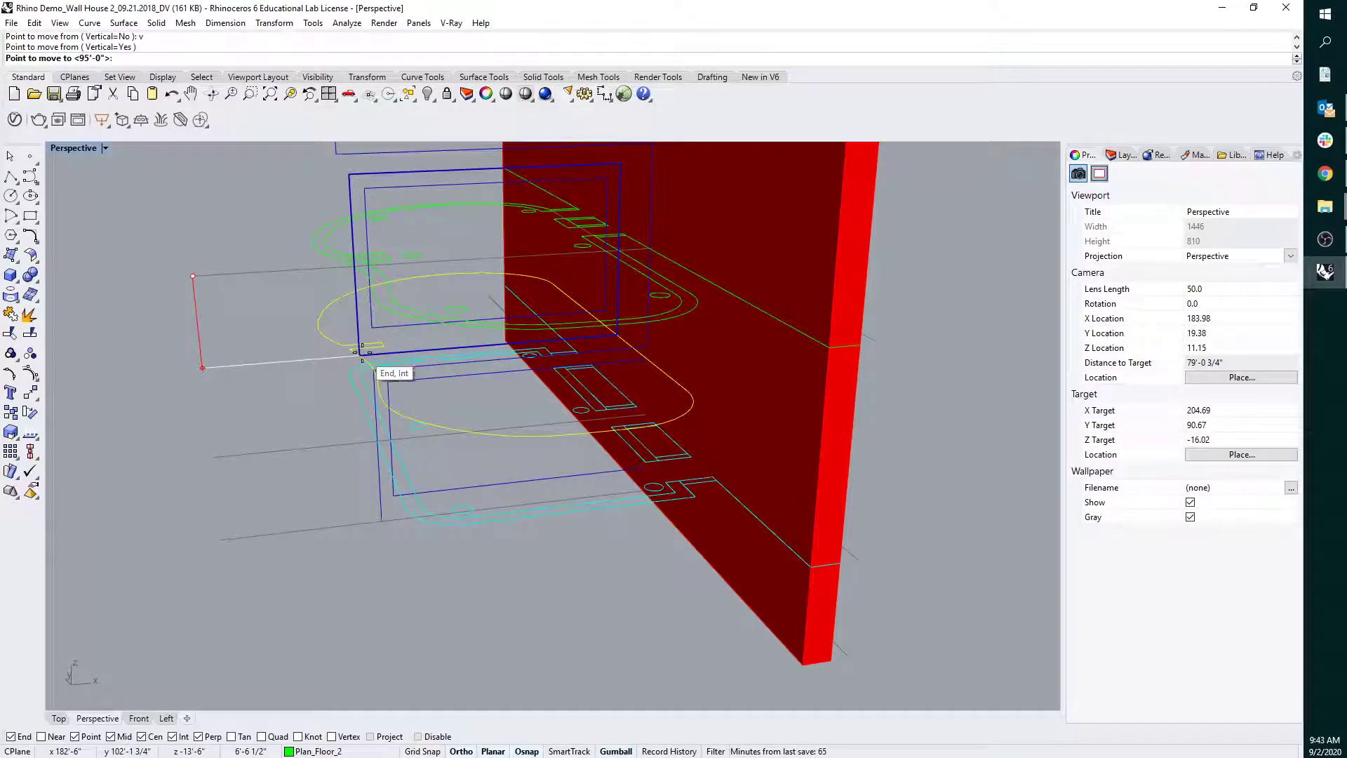
click(362, 361)
Extrude the outline as a solid with ExtrudeCrv up to the top of the floor's blue section outline.
right_drag(270, 365, 283, 369)
text(ExtrudeCrv)
key(Return)
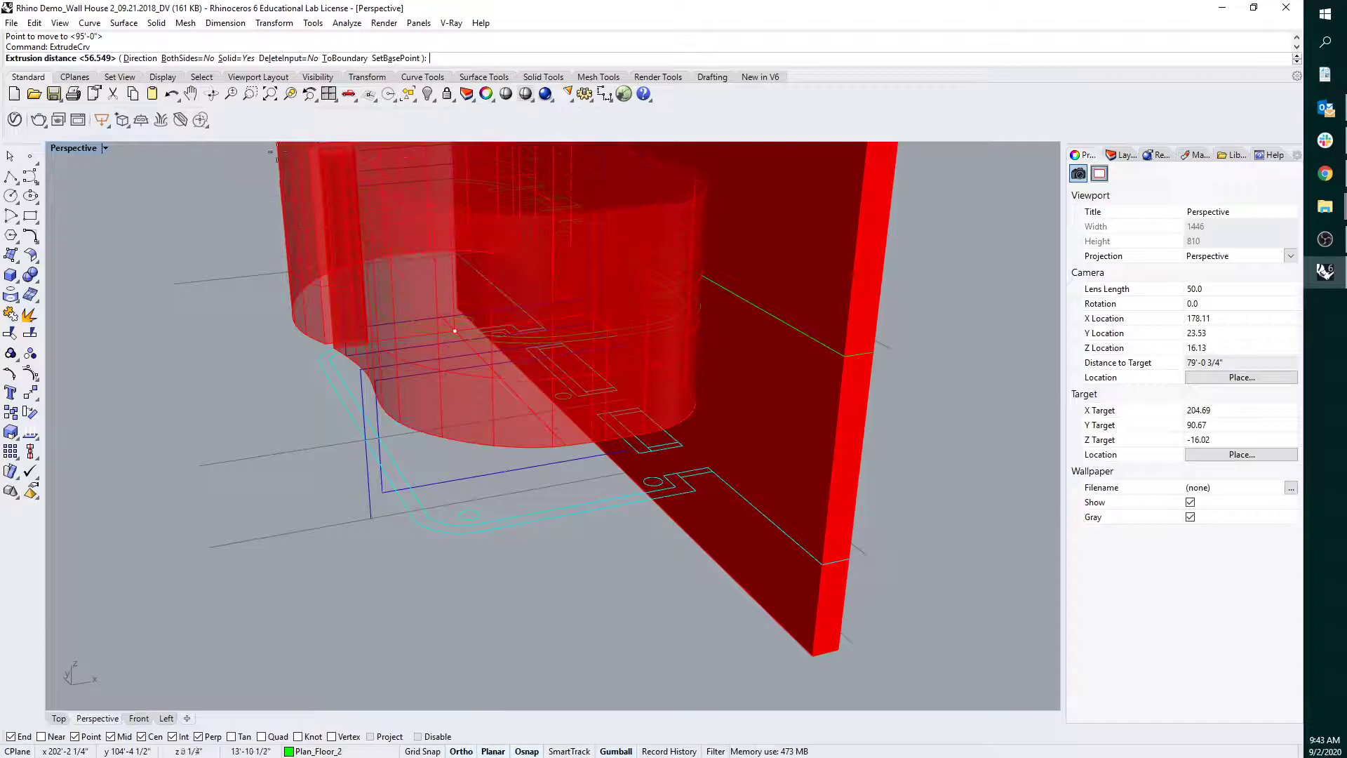
click(334, 198)
key(Escape)
right_drag(393, 291, 336, 547)
right_drag(524, 313, 536, 383)
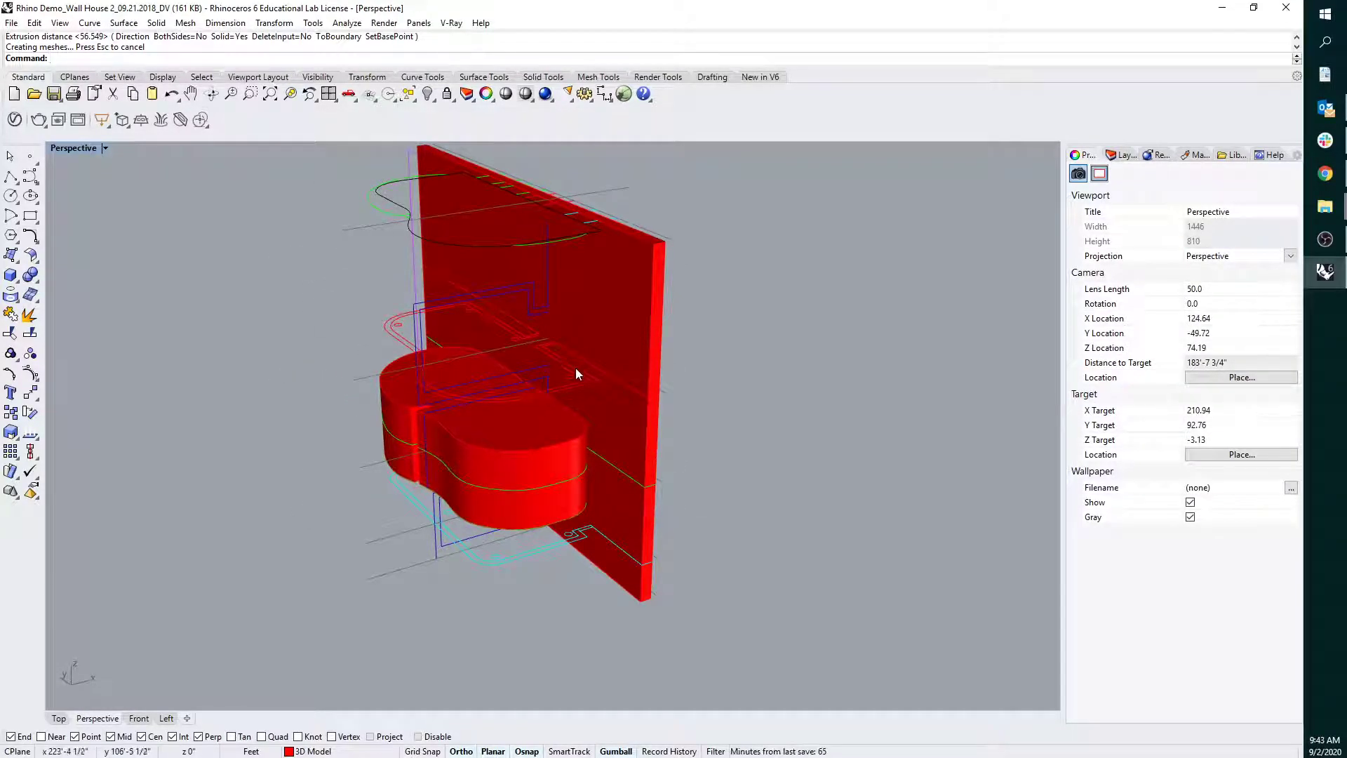
scroll(519, 372, up, 4)
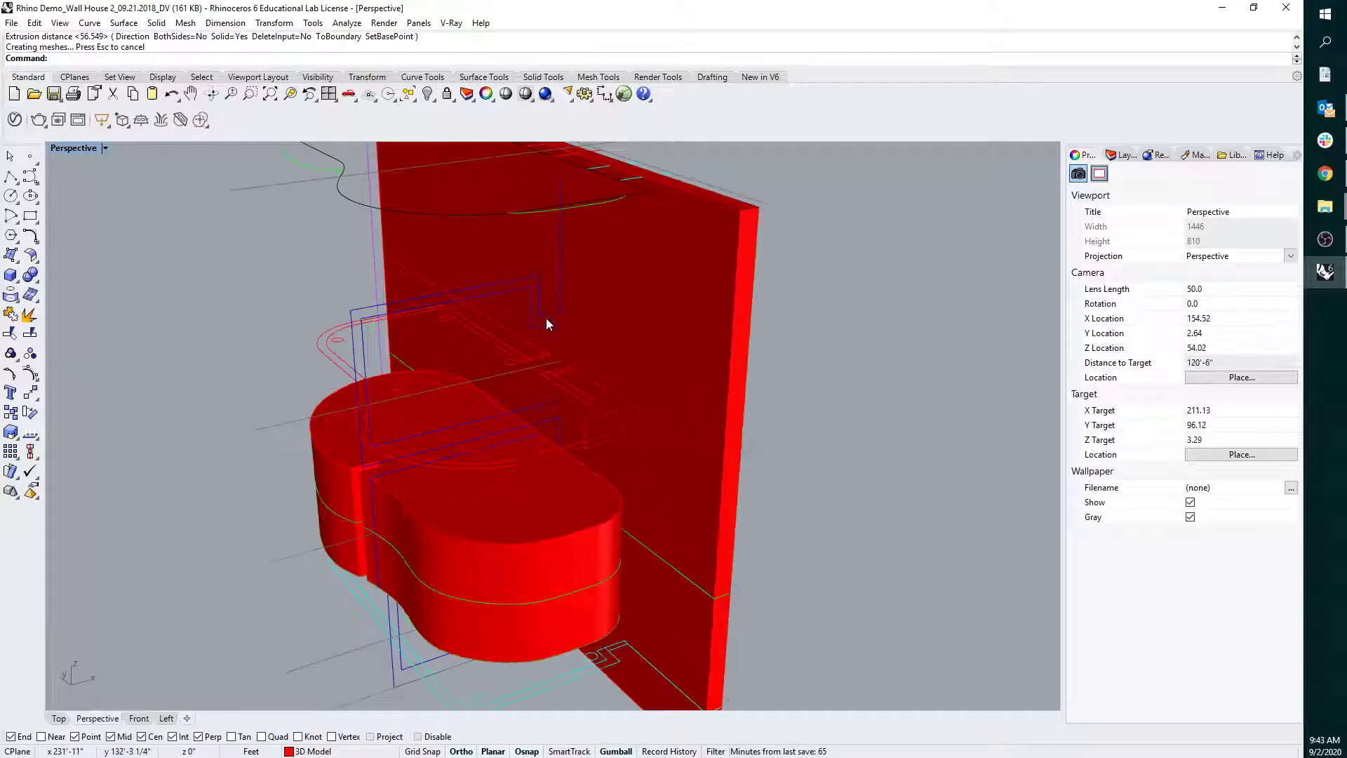
right_drag(496, 392, 539, 273)
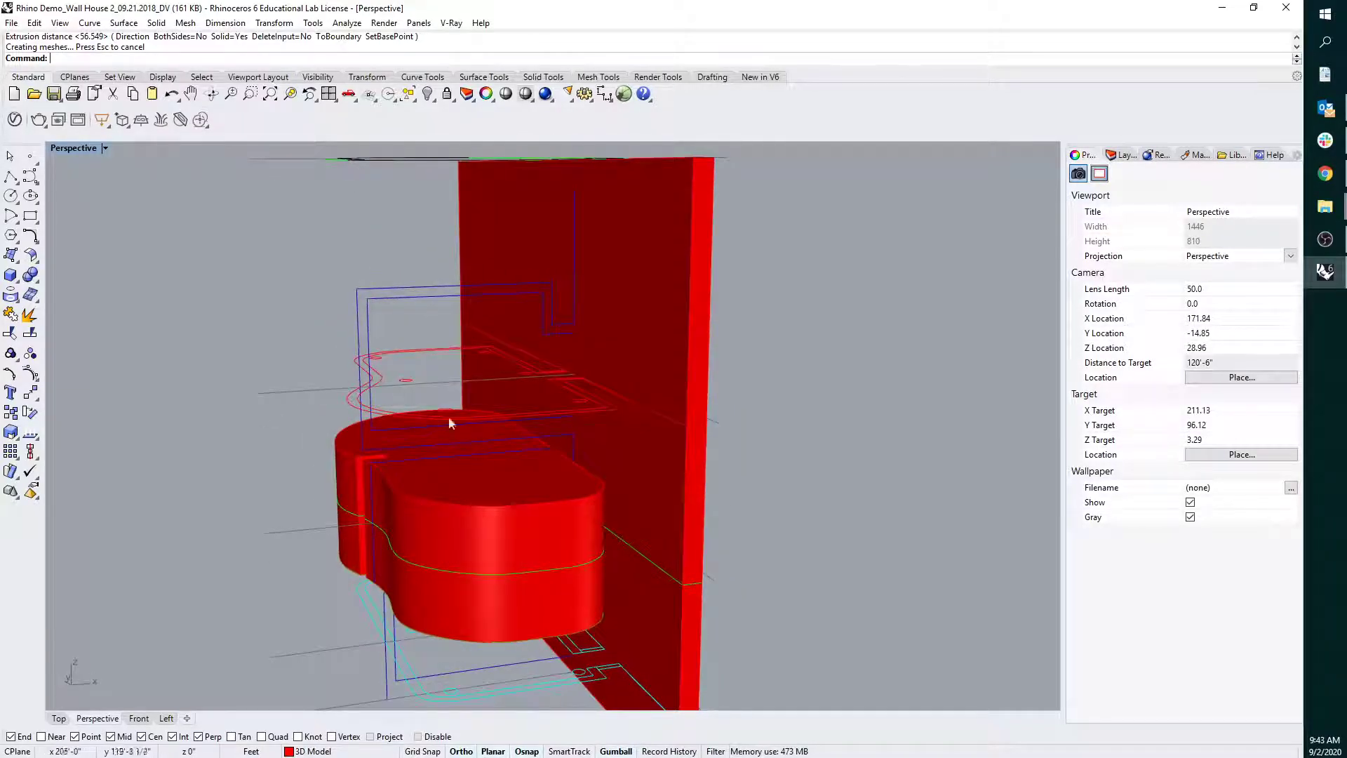
mouse_move(556, 434)
right_down()
mouse_move(541, 454)
mouse_move(472, 419)
mouse_move(566, 442)
right_up()
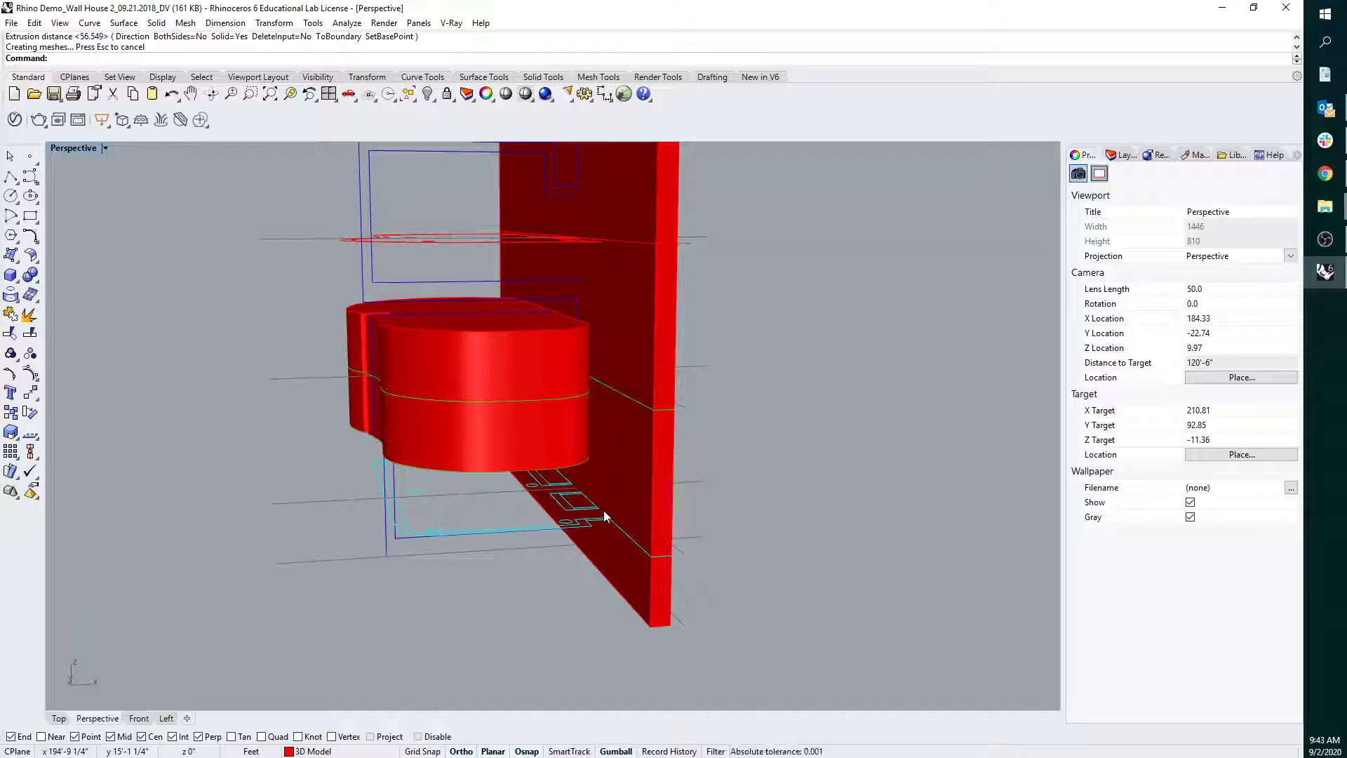
right_drag(623, 491, 460, 343)
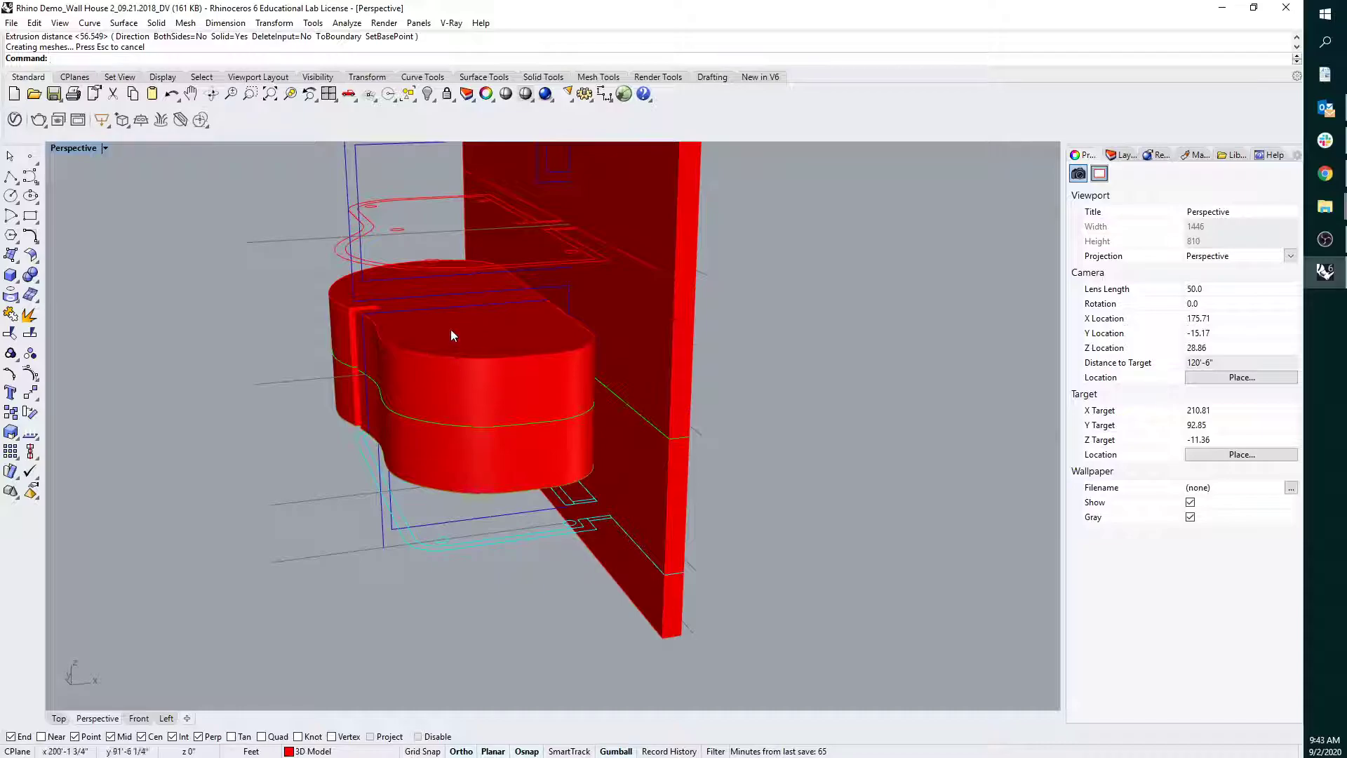
Explode the curved floor volume and delete its top and bottom cap surfaces.
click(451, 336)
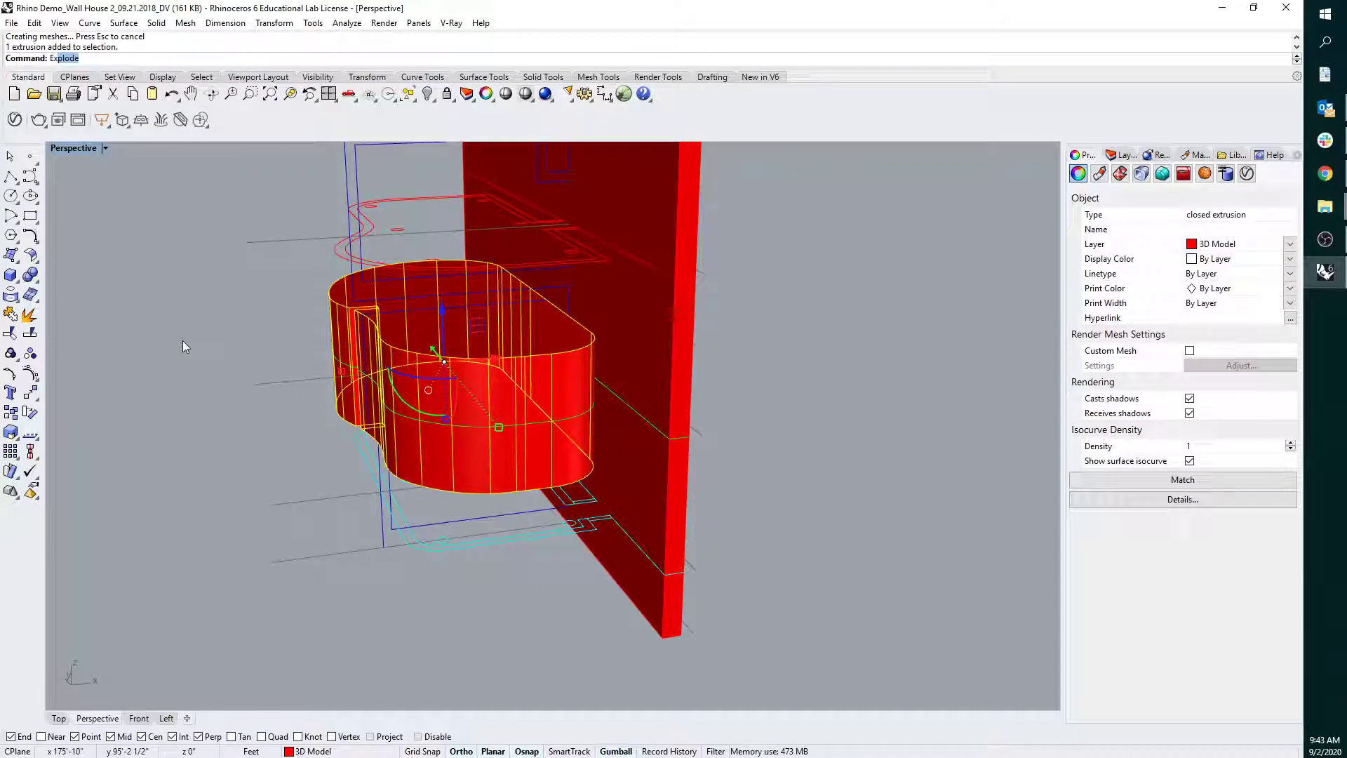
key(Return)
click(448, 335)
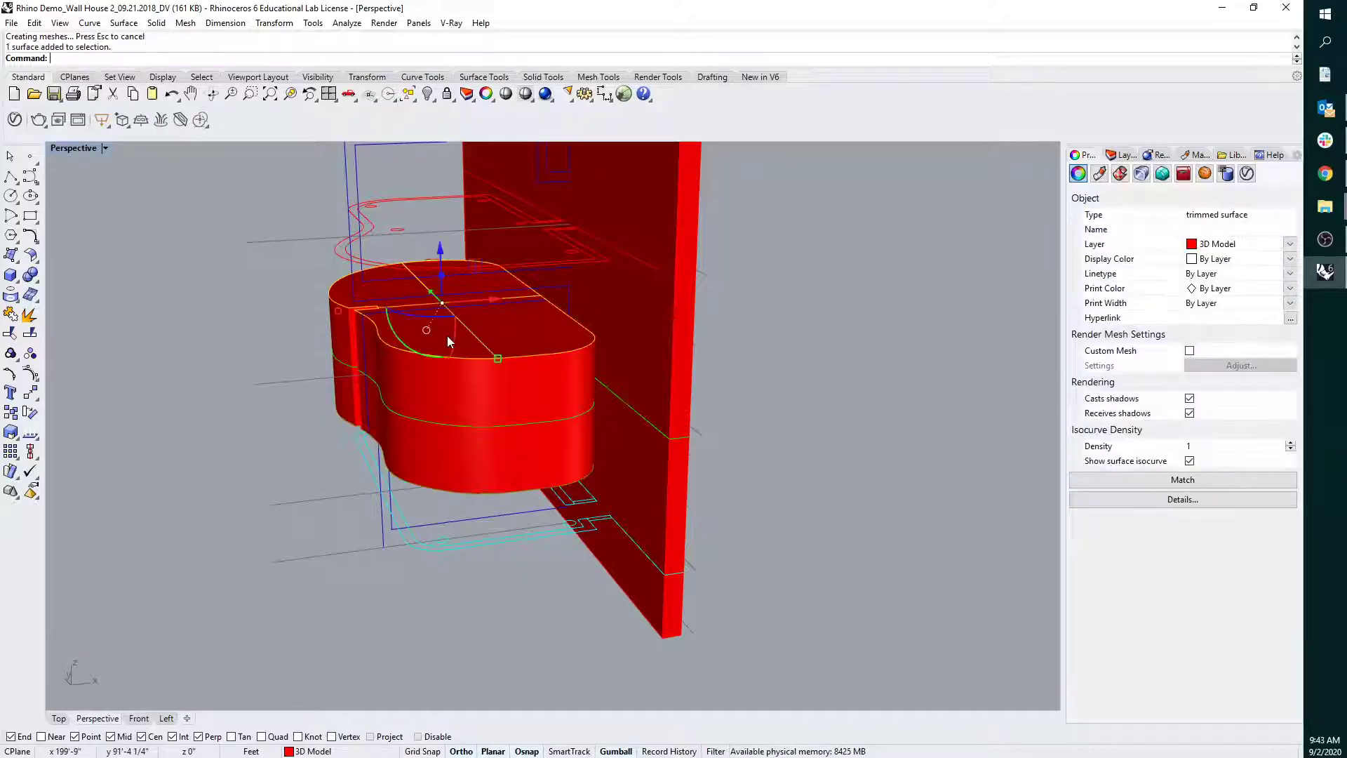
key(Delete)
right_drag(452, 342, 505, 424)
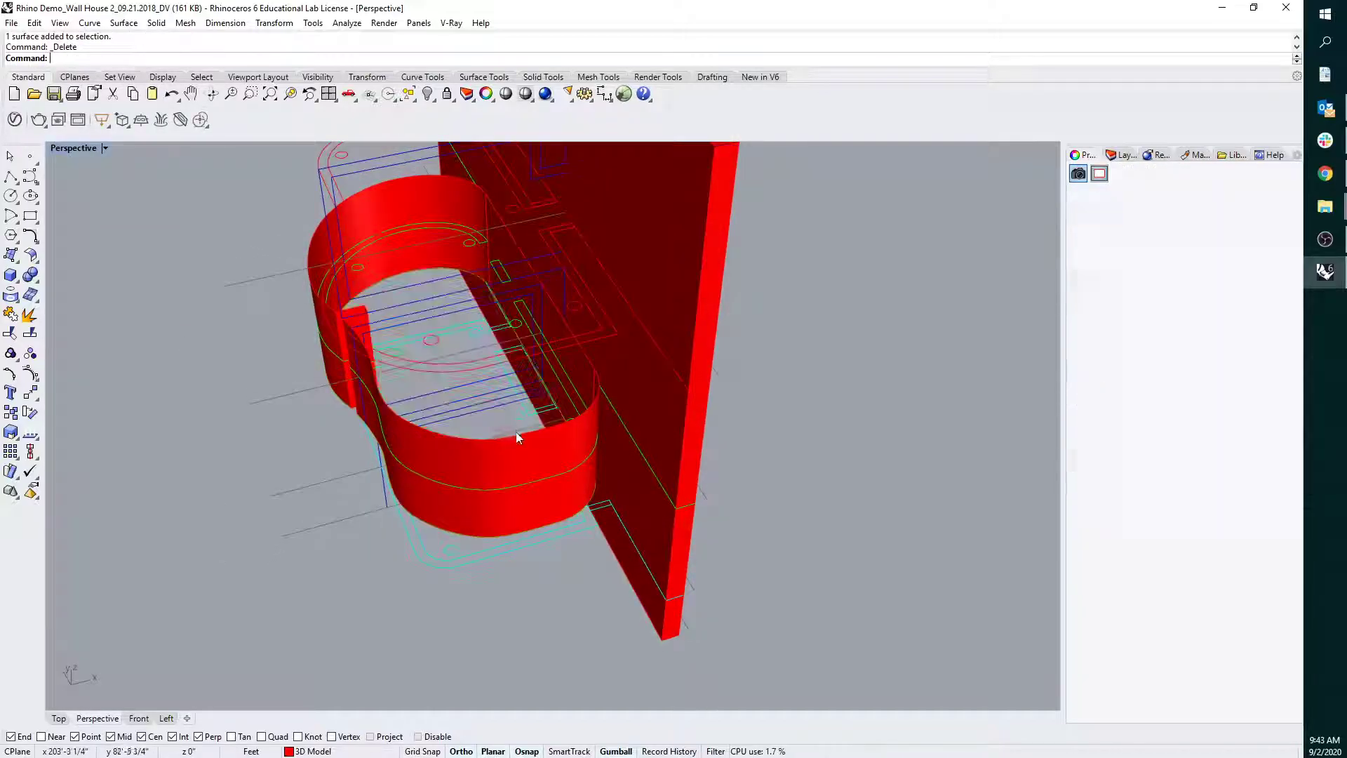
Select all the remaining side surfaces of the curved volume and join them into one open polysurface.
click(524, 449)
scroll(538, 447, up, 3)
shift+click(554, 454)
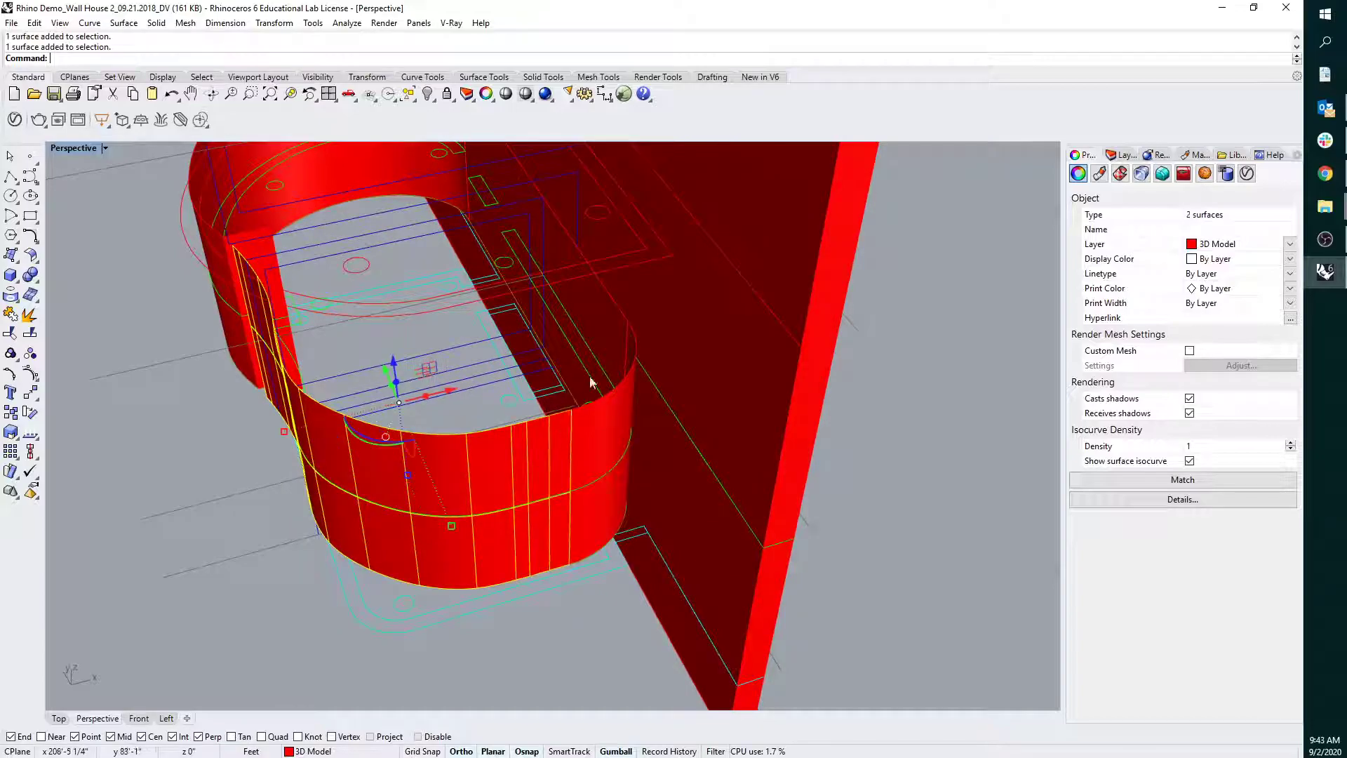
shift+click(609, 430)
shift+click(609, 319)
scroll(516, 340, down, 6)
right_drag(513, 343, 420, 290)
click(406, 306)
drag(405, 306, 572, 404)
right_drag(573, 404, 573, 417)
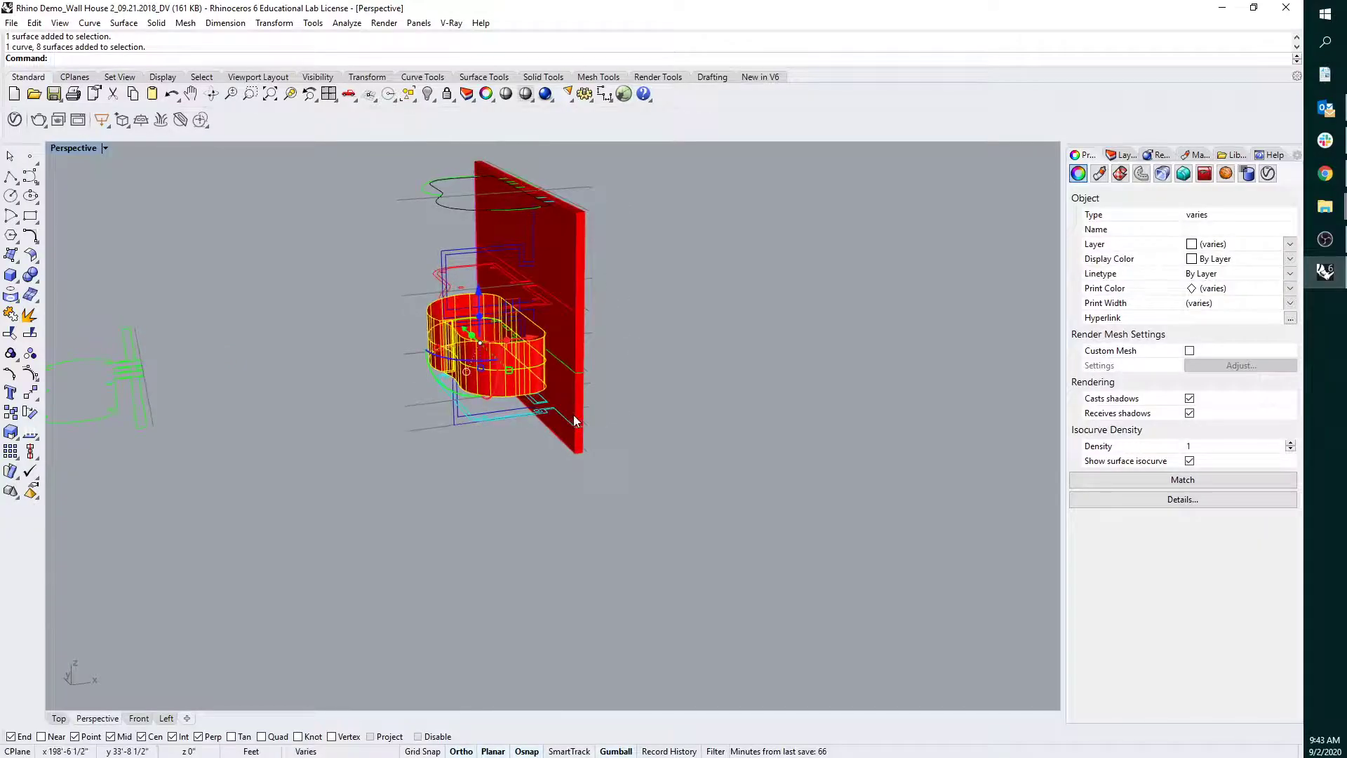
key(Return)
Thicken the joined walls inward with OffsetSrf, flipping the direction, with distance 0.5, sharp corners and solid output.
scroll(473, 316, up, 8)
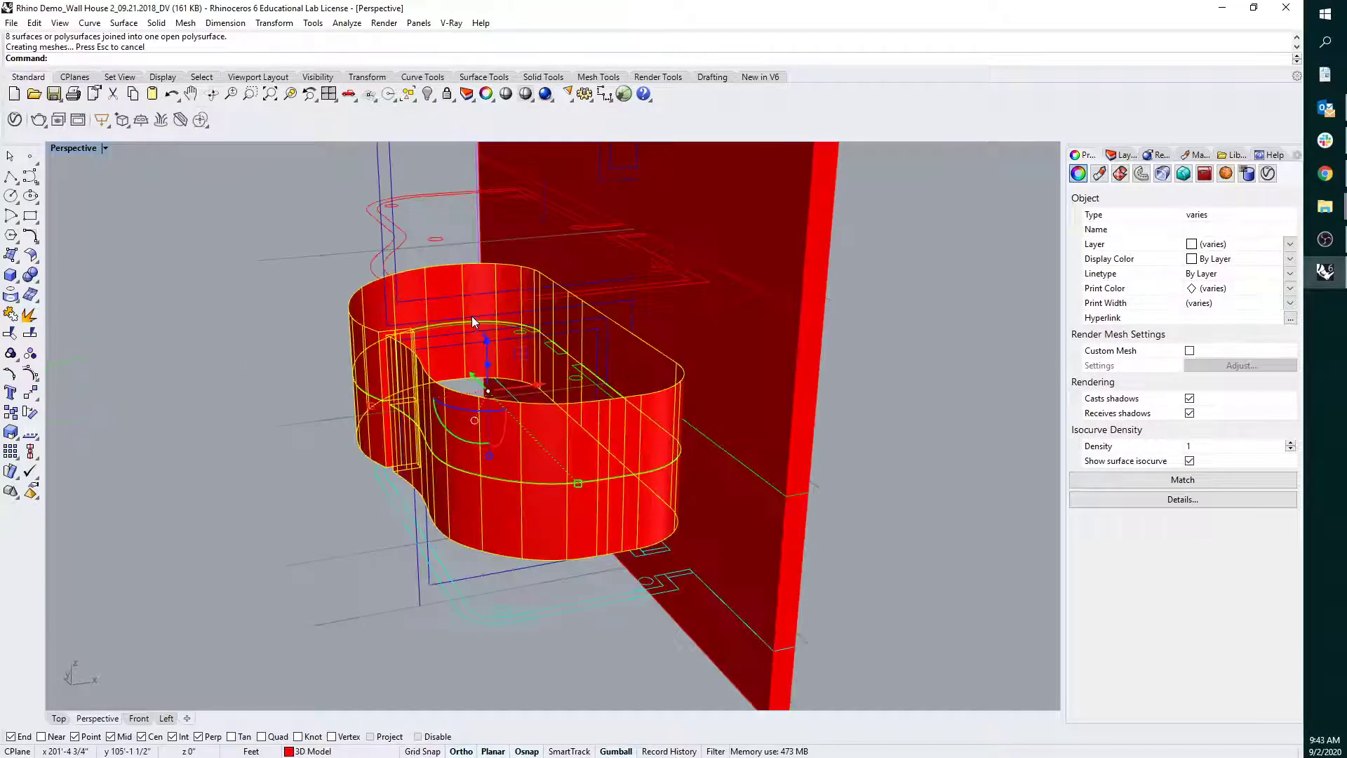
right_drag(492, 340, 498, 374)
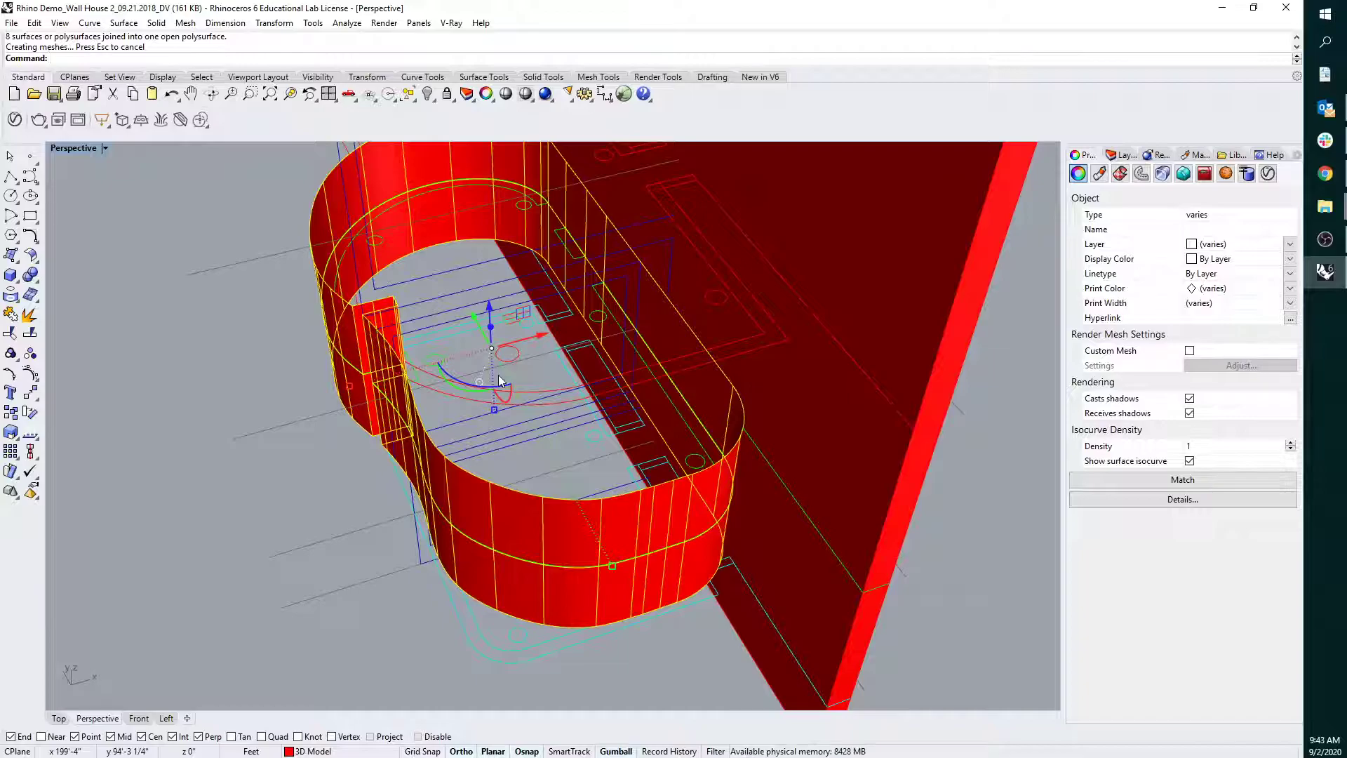
text(OffsetSrf)
key(Return)
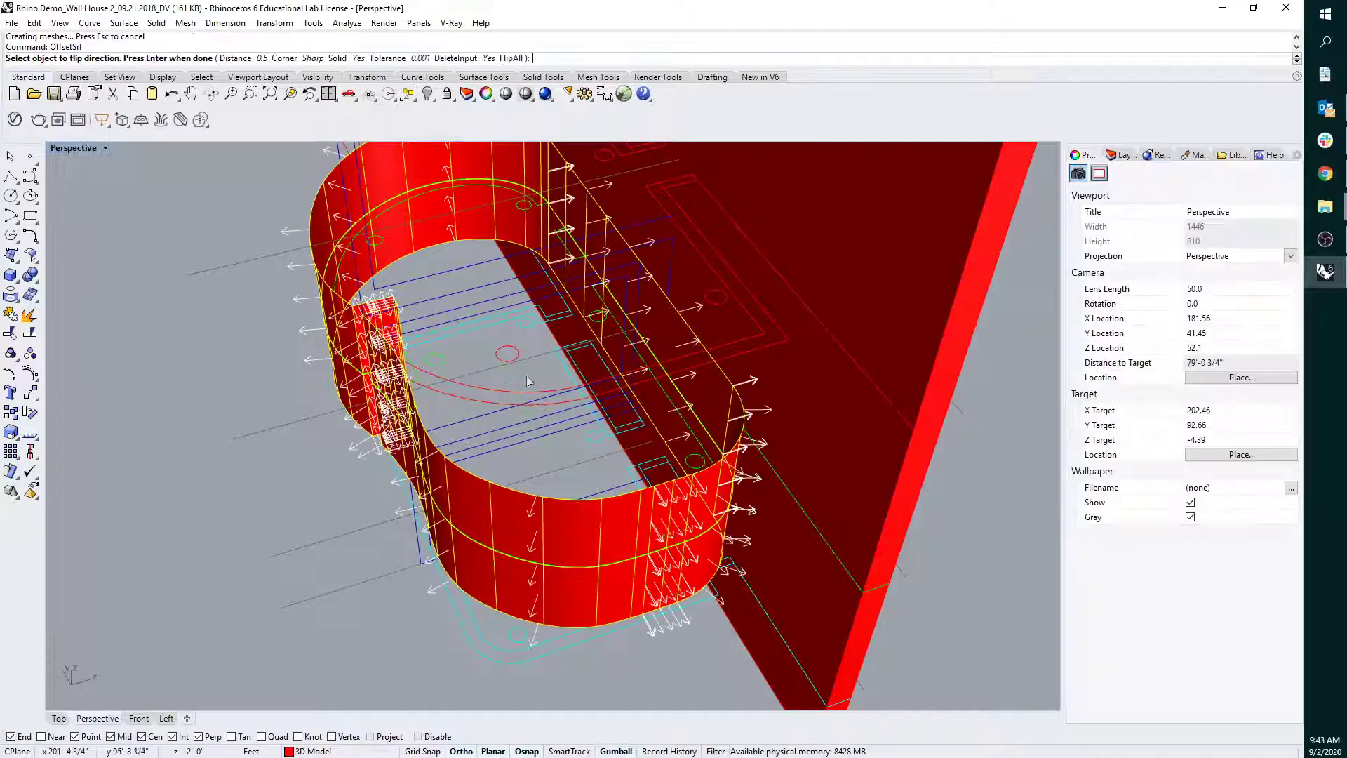
text(f)
key(Return)
text(f)
right_drag(493, 338, 488, 393)
key(Return)
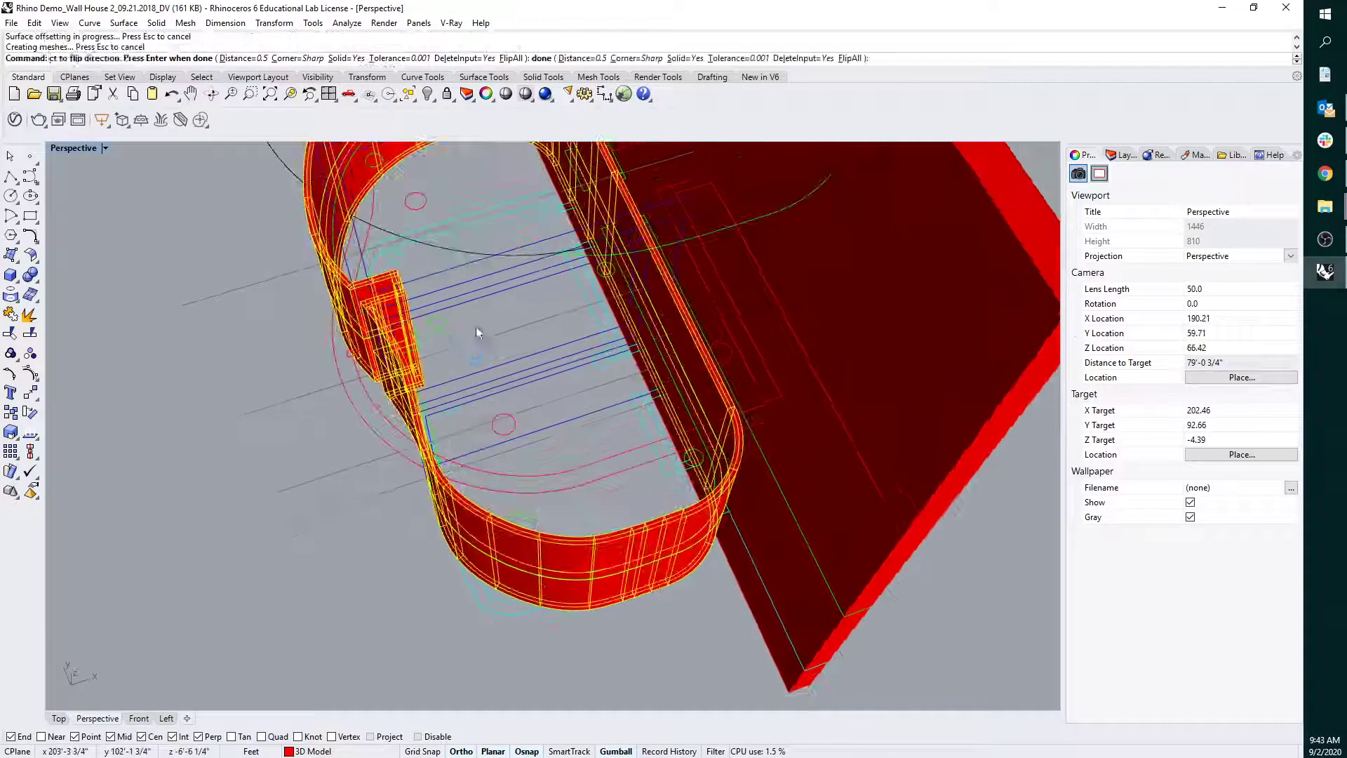
click(304, 355)
Examine the thickened curved walls against the long wall and the stacked drawings from several angles.
right_drag(304, 355, 394, 322)
scroll(393, 322, up, 6)
shift+right_drag(374, 471, 516, 421)
scroll(514, 454, down, 8)
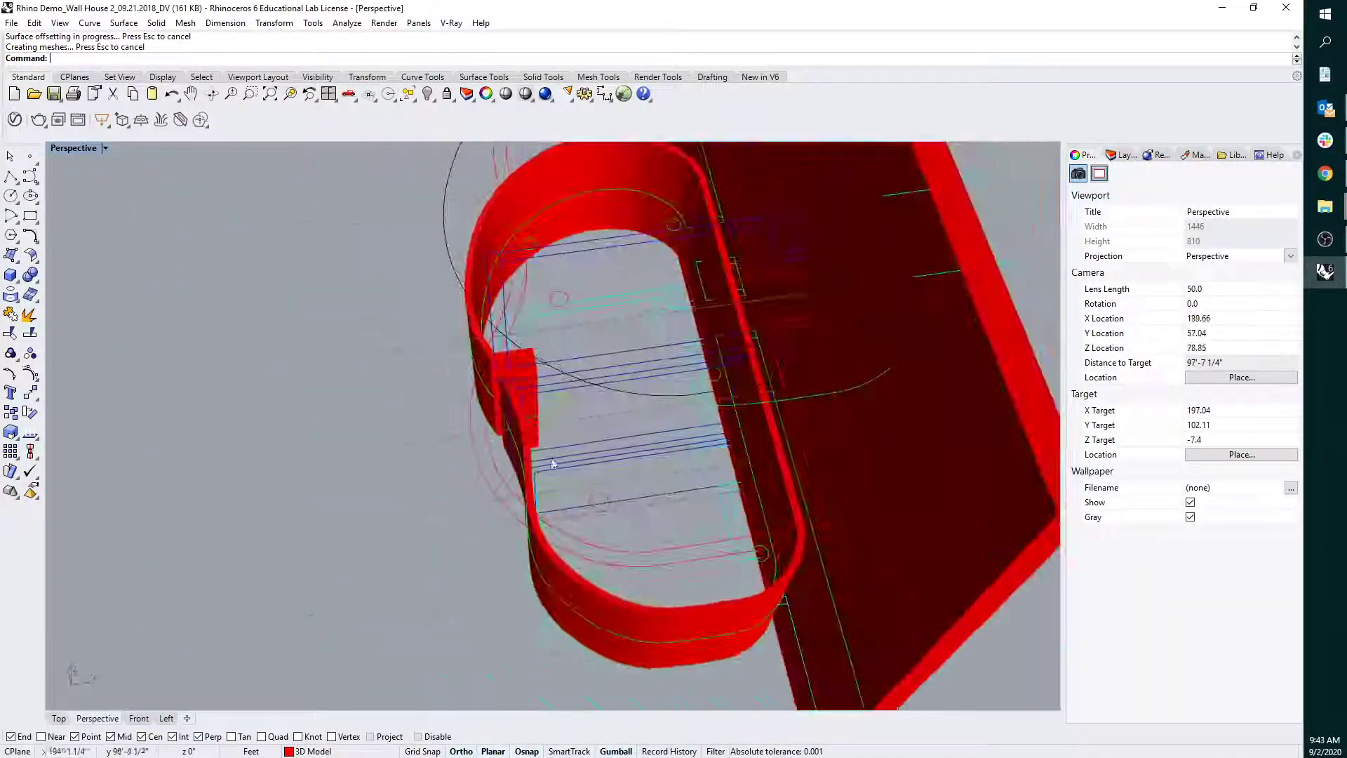
shift+right_drag(718, 417, 575, 432)
right_drag(575, 431, 594, 315)
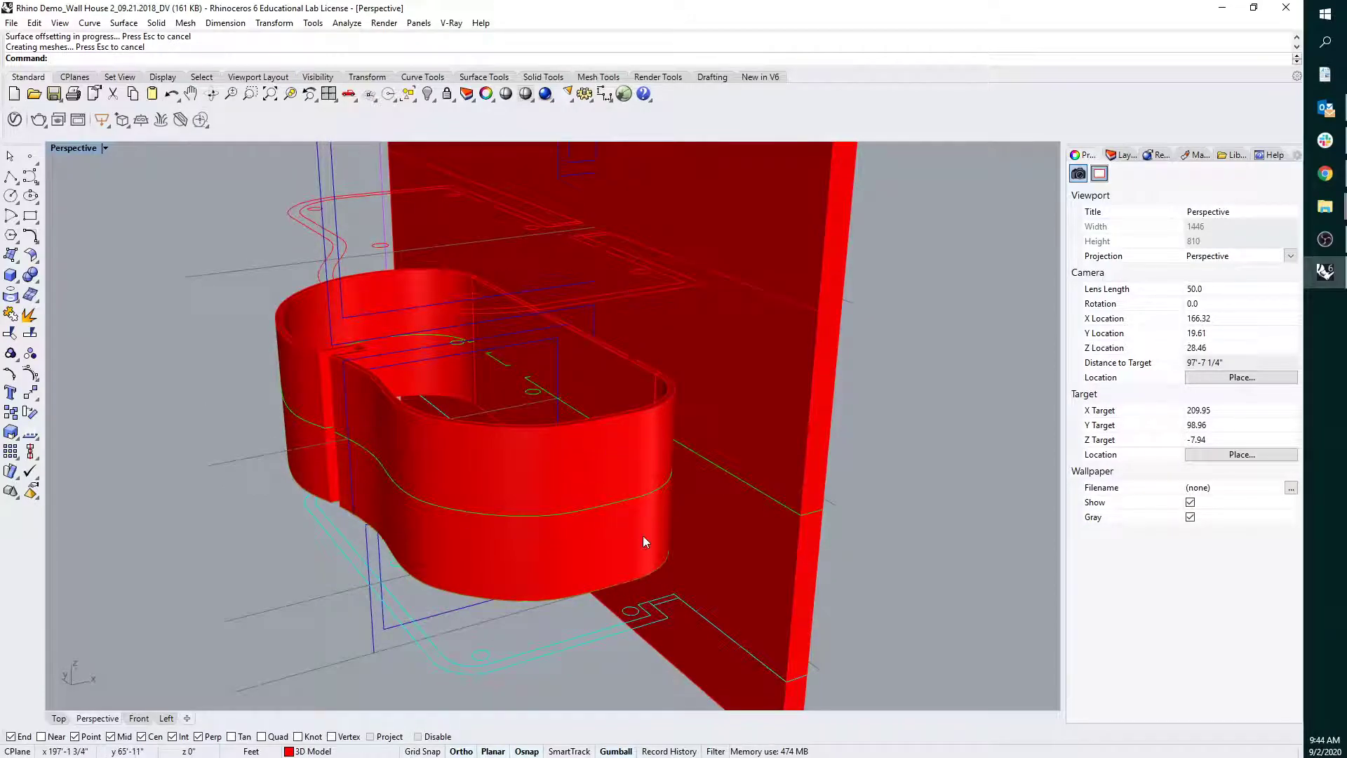
scroll(479, 394, down, 8)
right_drag(479, 394, 566, 377)
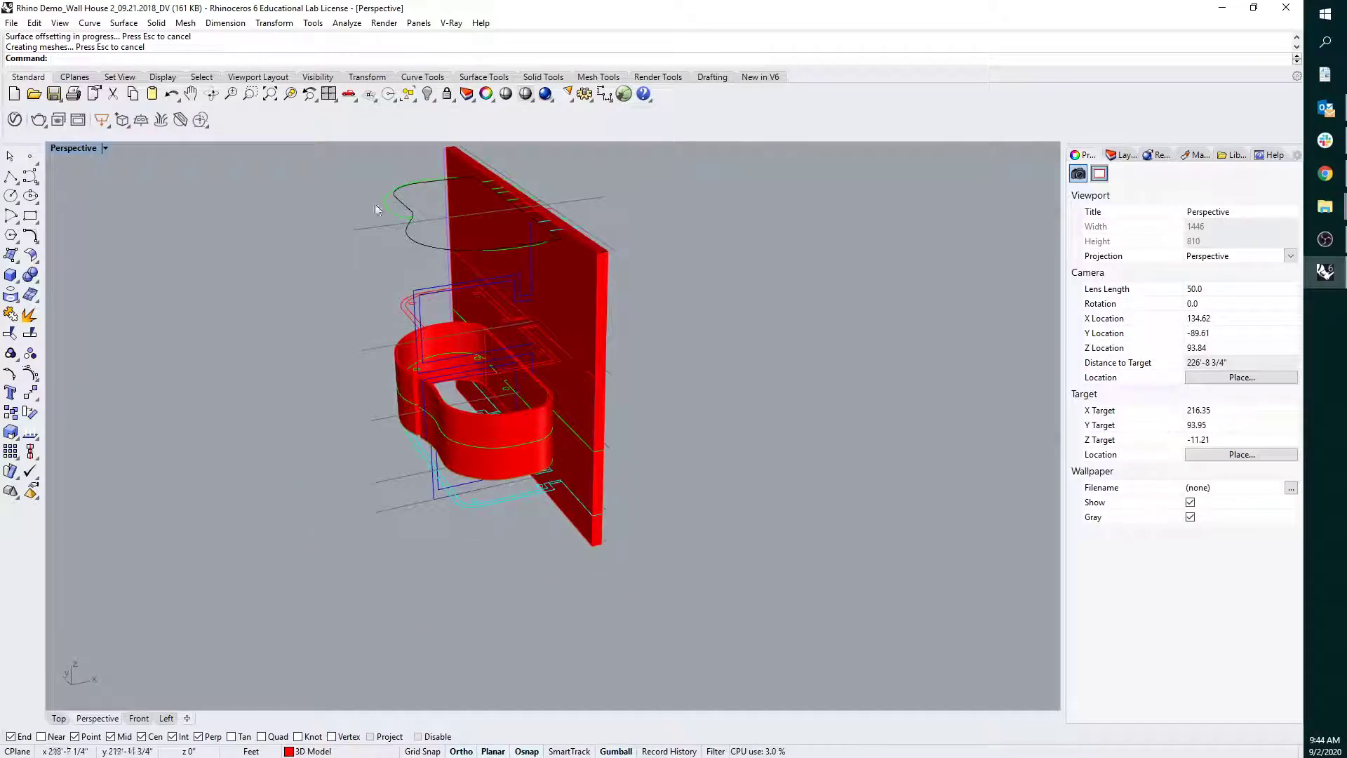
right_drag(487, 501, 441, 373)
right_drag(459, 307, 563, 284)
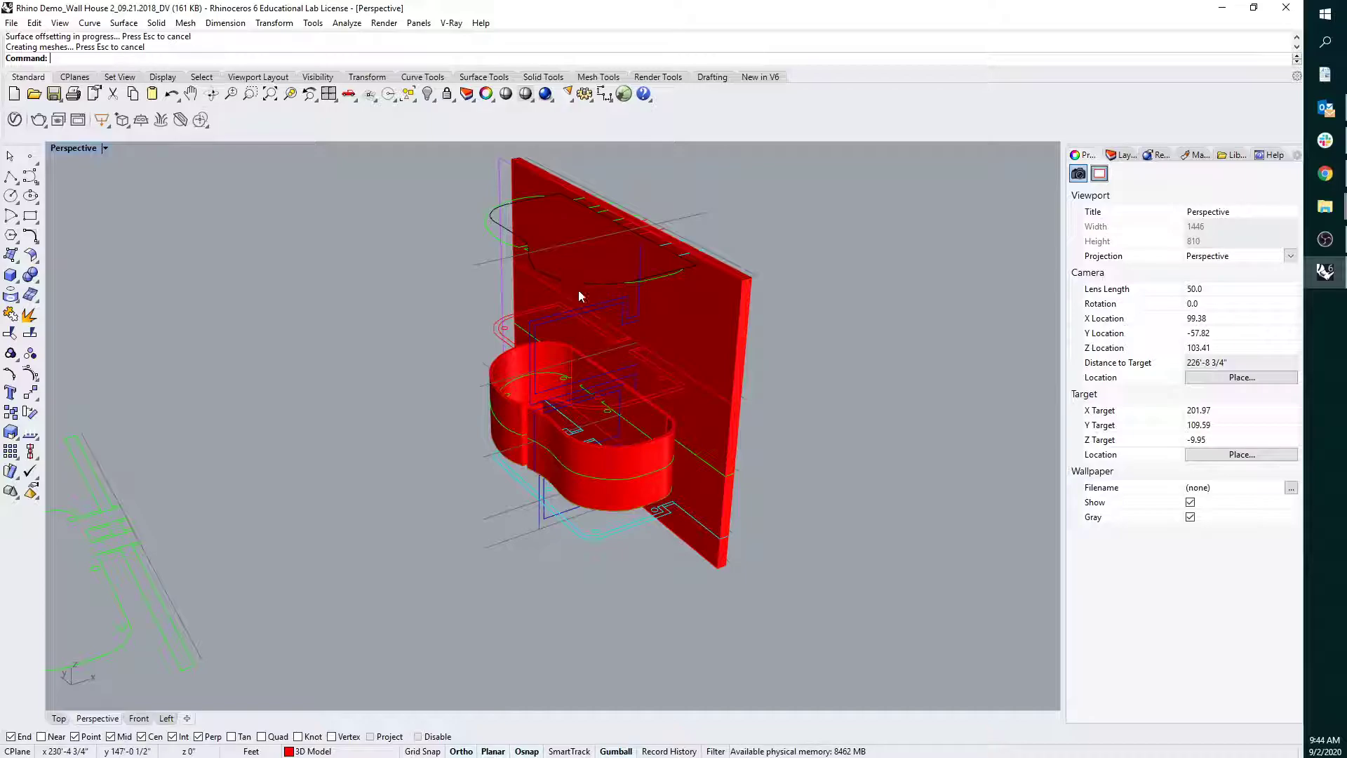
right_drag(550, 416, 533, 343)
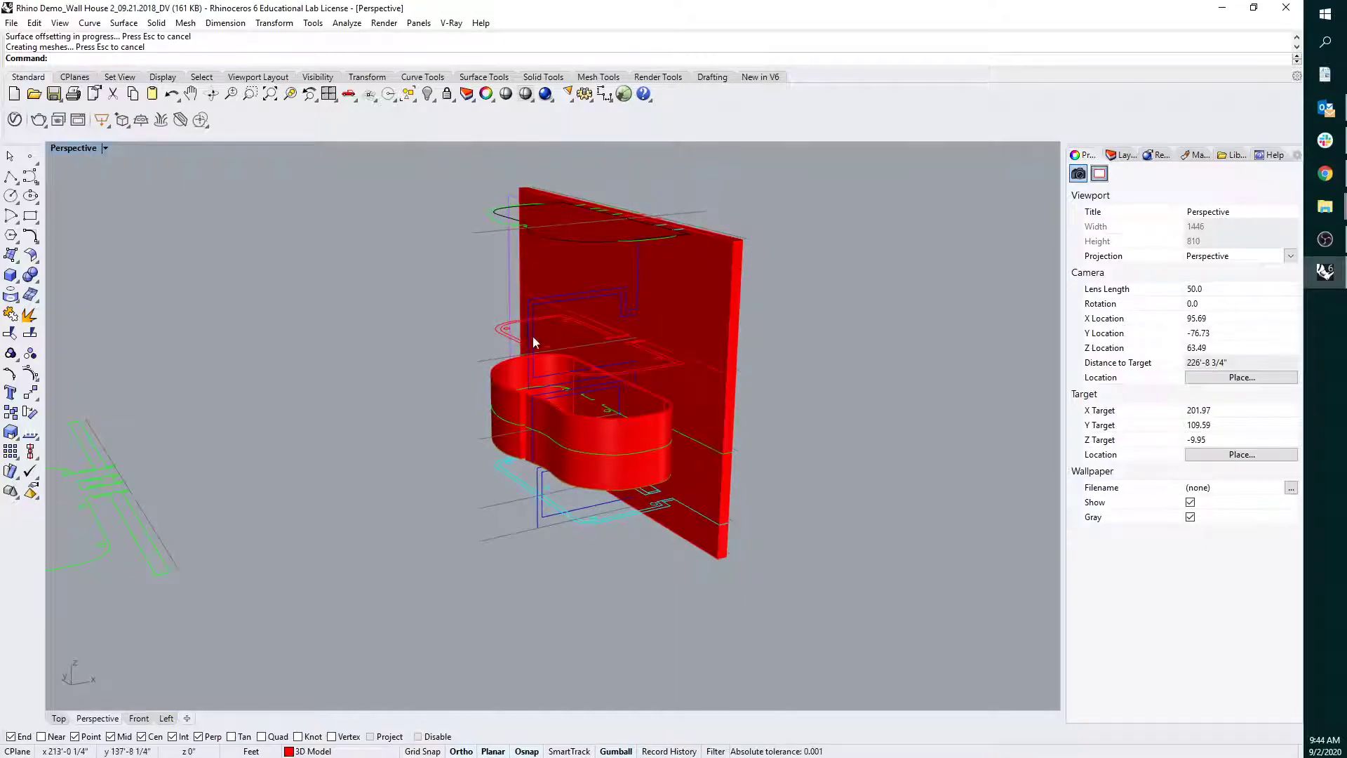